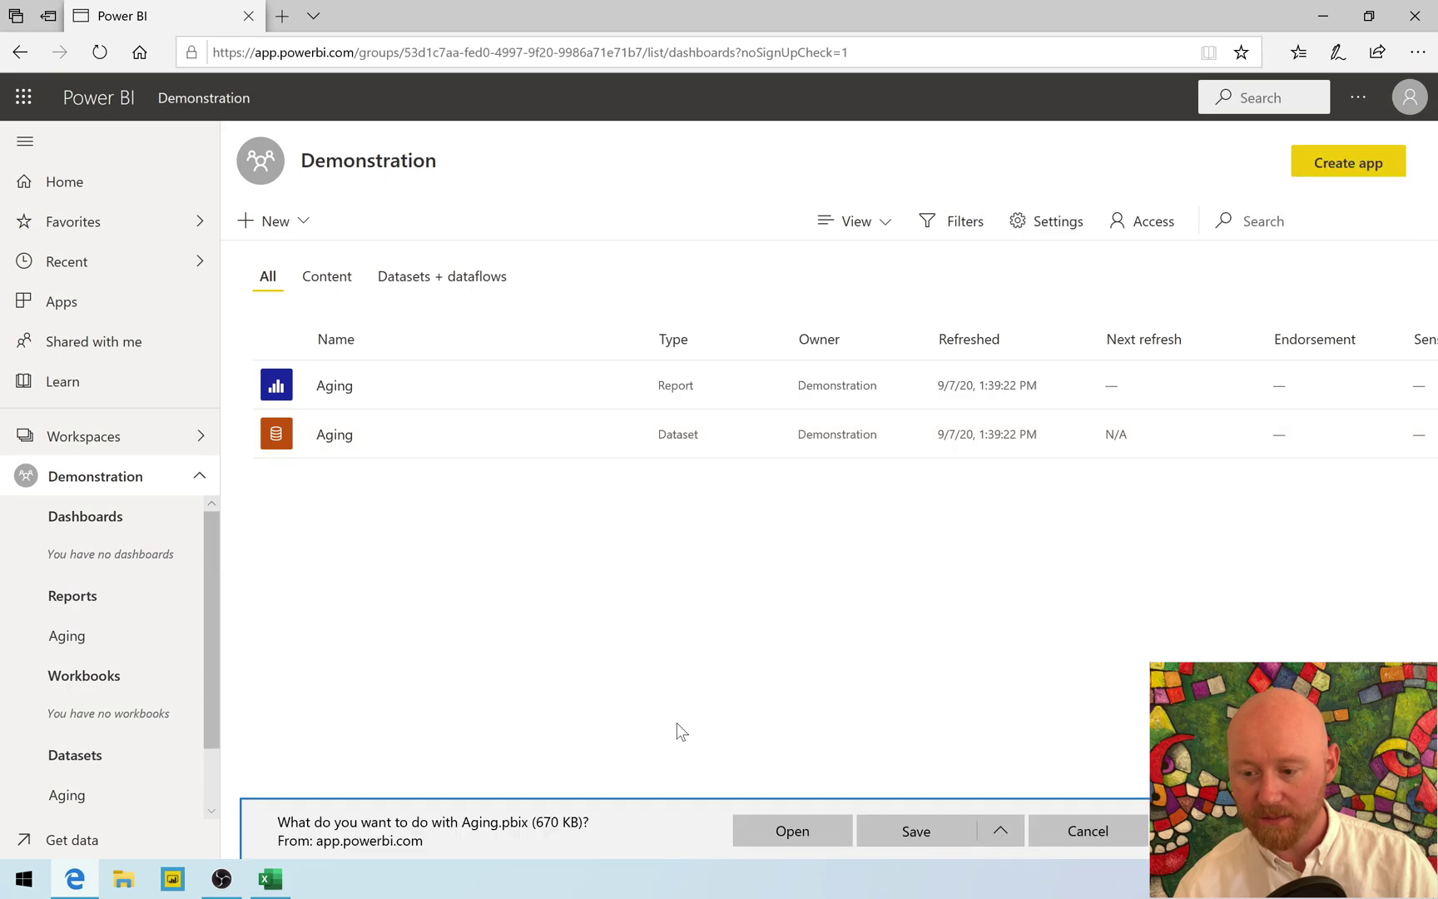
- Open the downloaded Aging.pbix report and duplicate Page 1
left_click(793, 830)
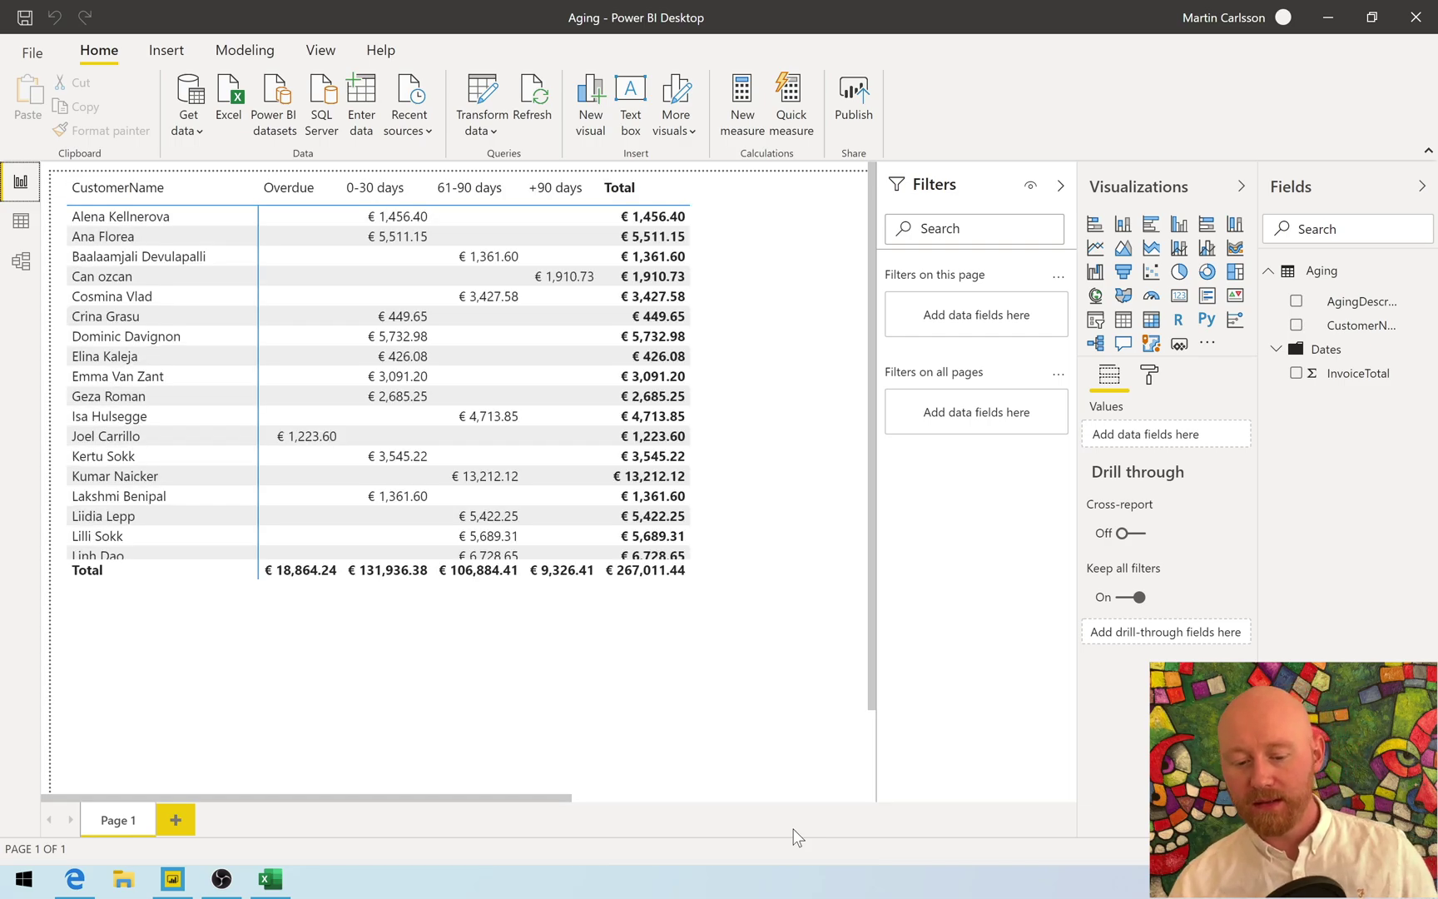
right_click(107, 819)
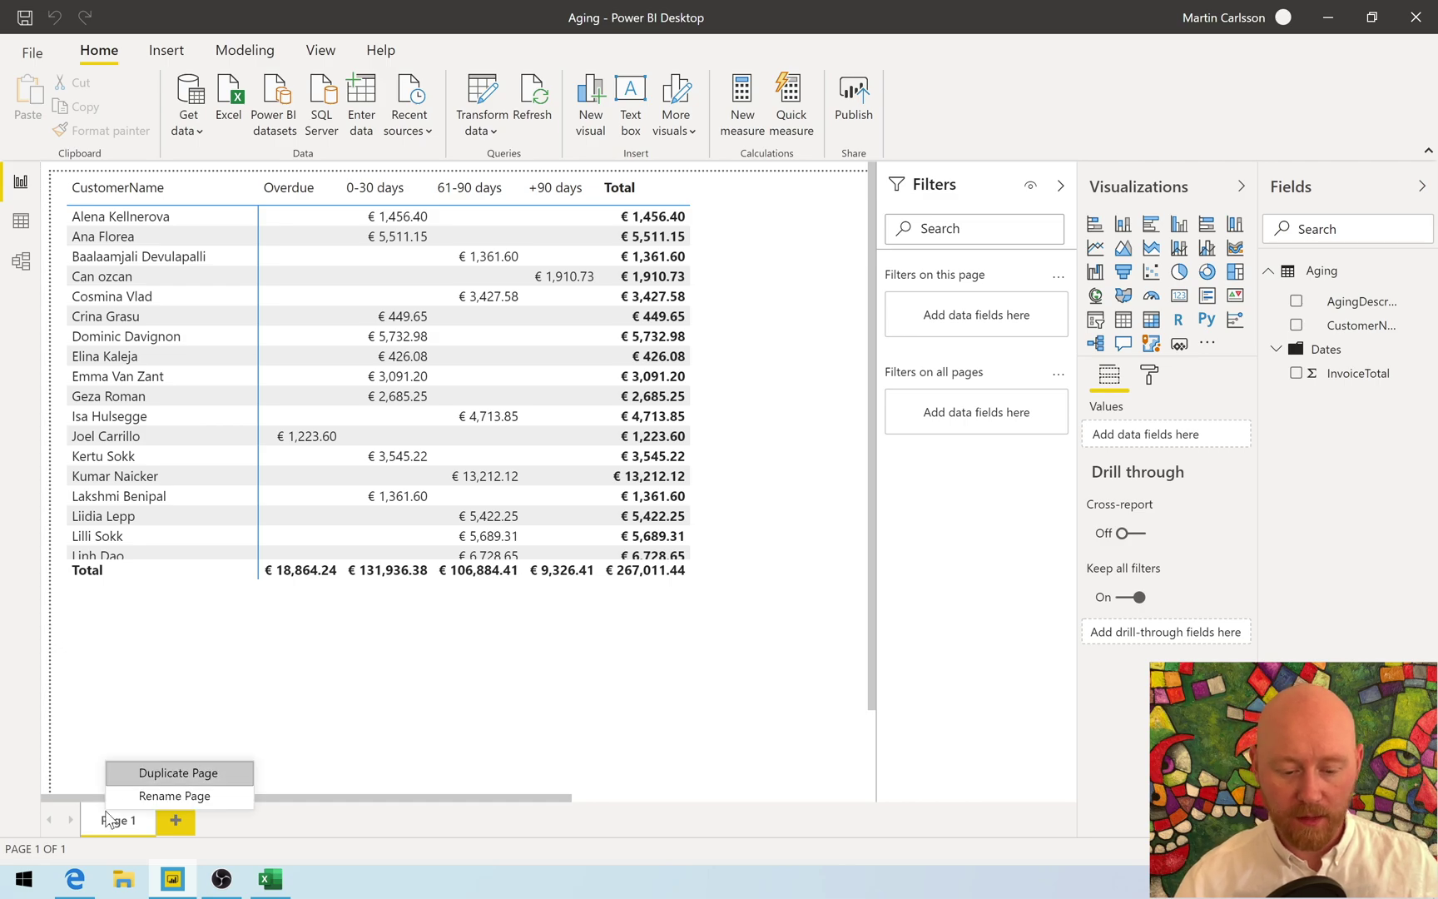
left_click(155, 773)
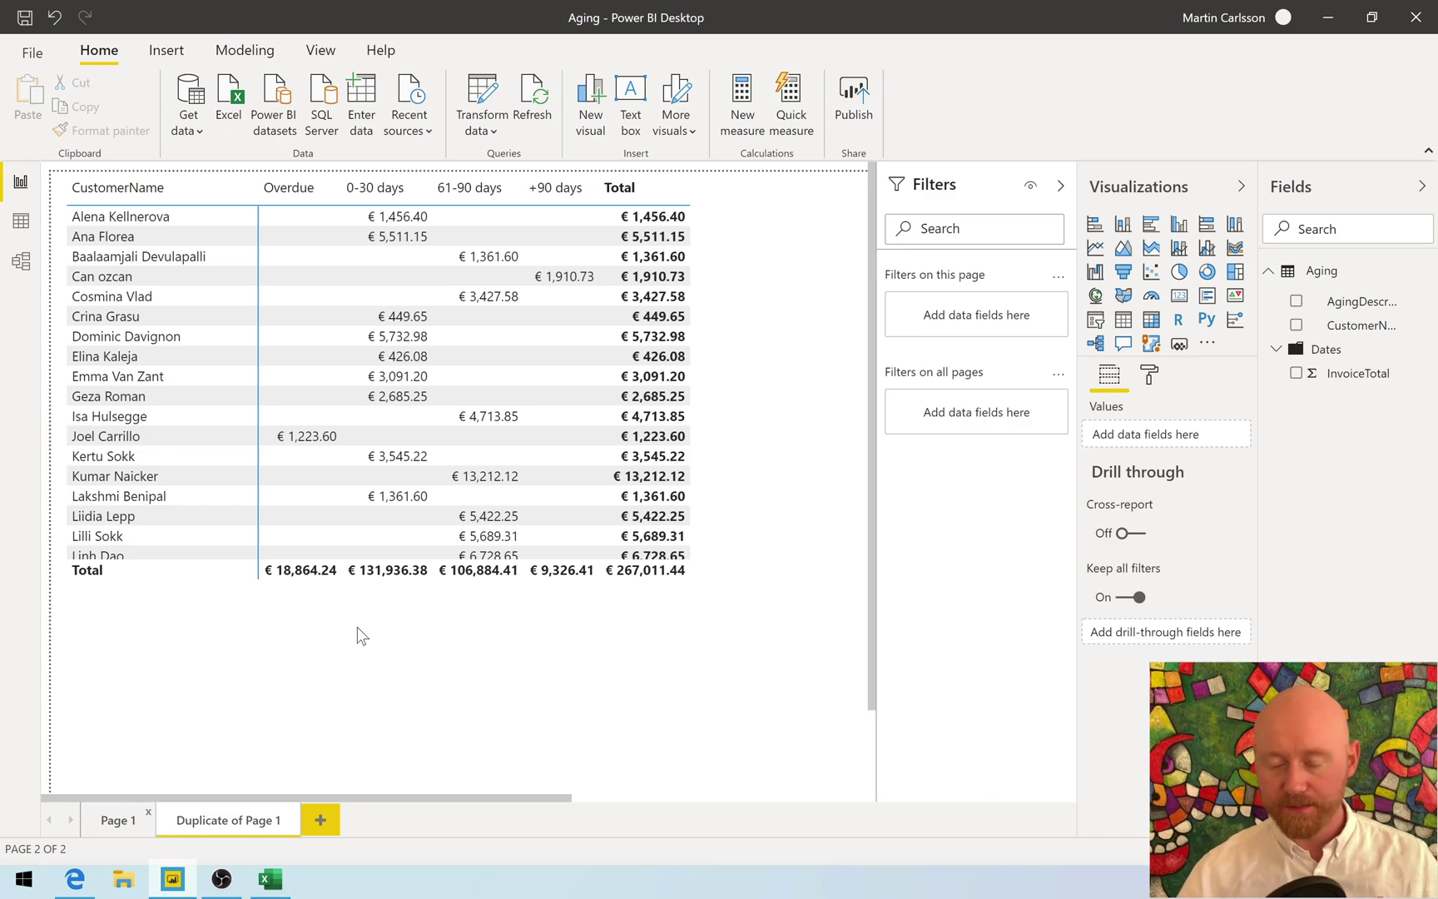
- Switch to the AgingExtended.xlsx workbook in Excel and examine Customer 2's overdue and other aging amounts on the AgingExtended sheet
left_click(268, 882)
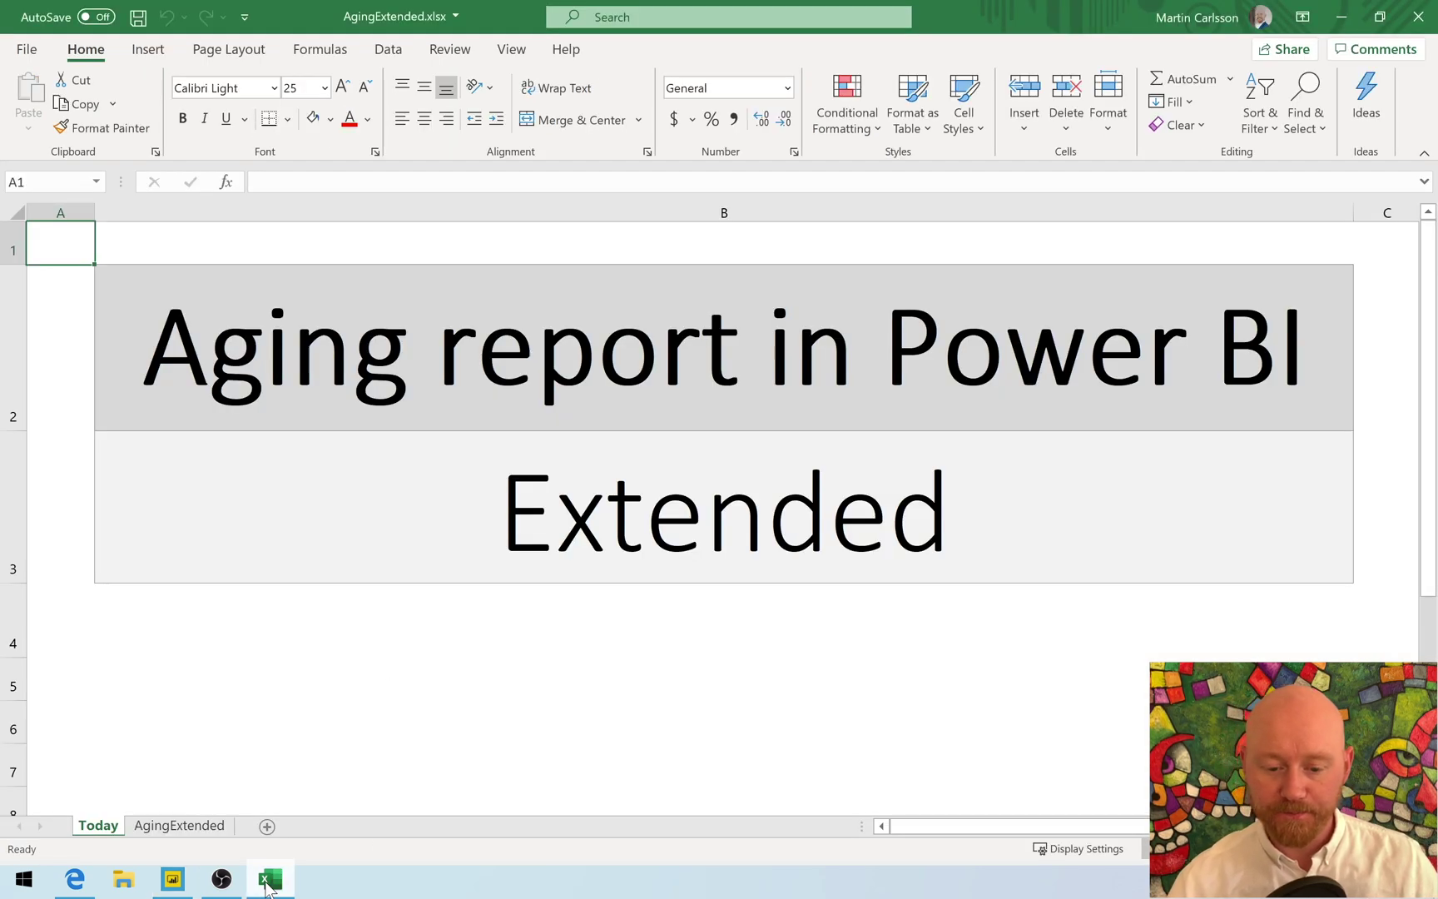
left_click(180, 825)
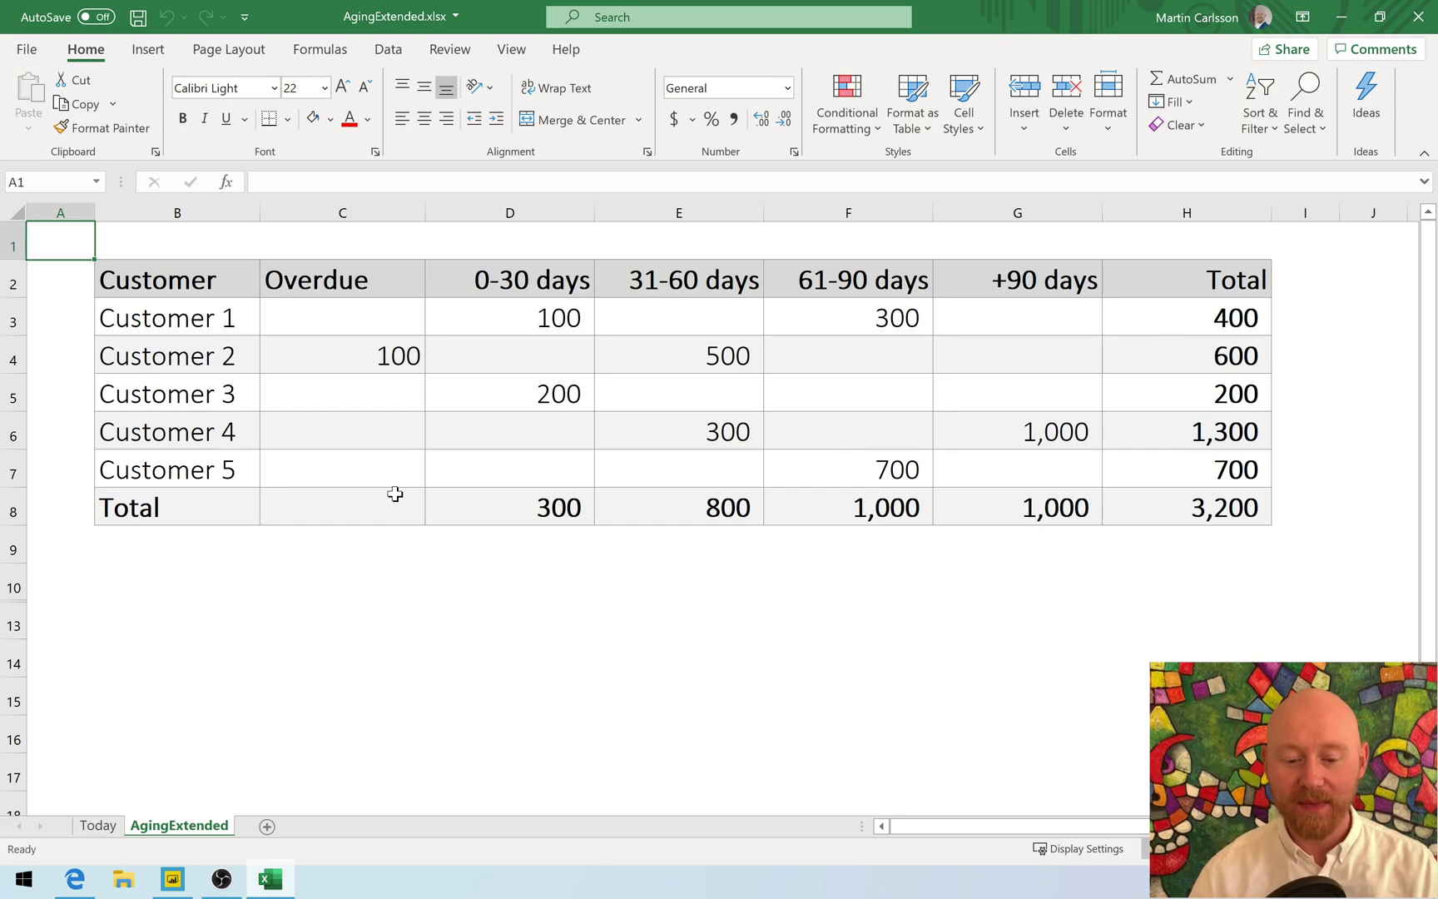
left_click(229, 352)
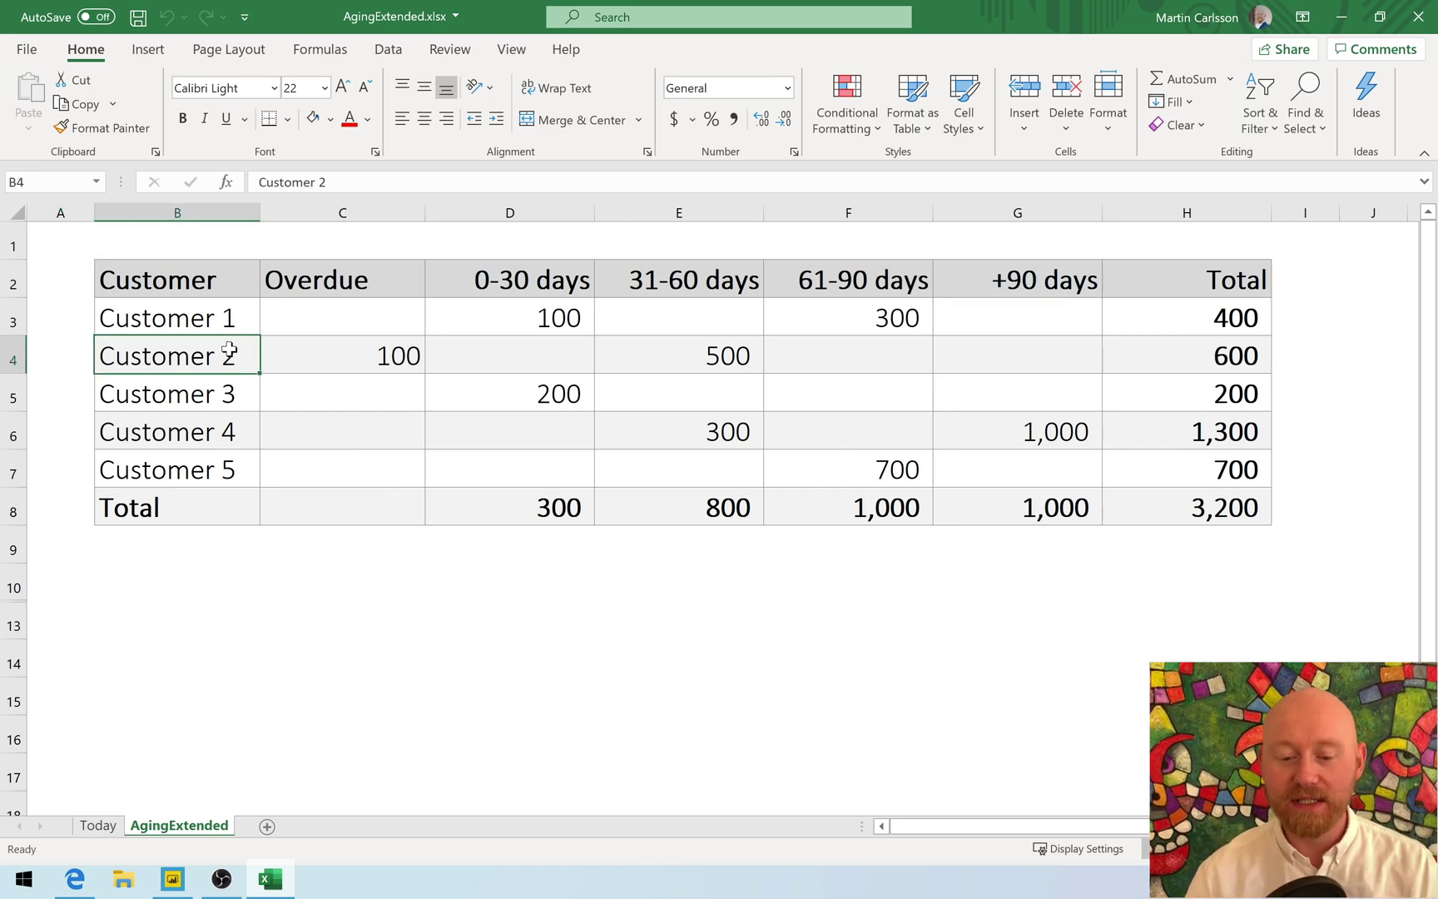
left_click(294, 354)
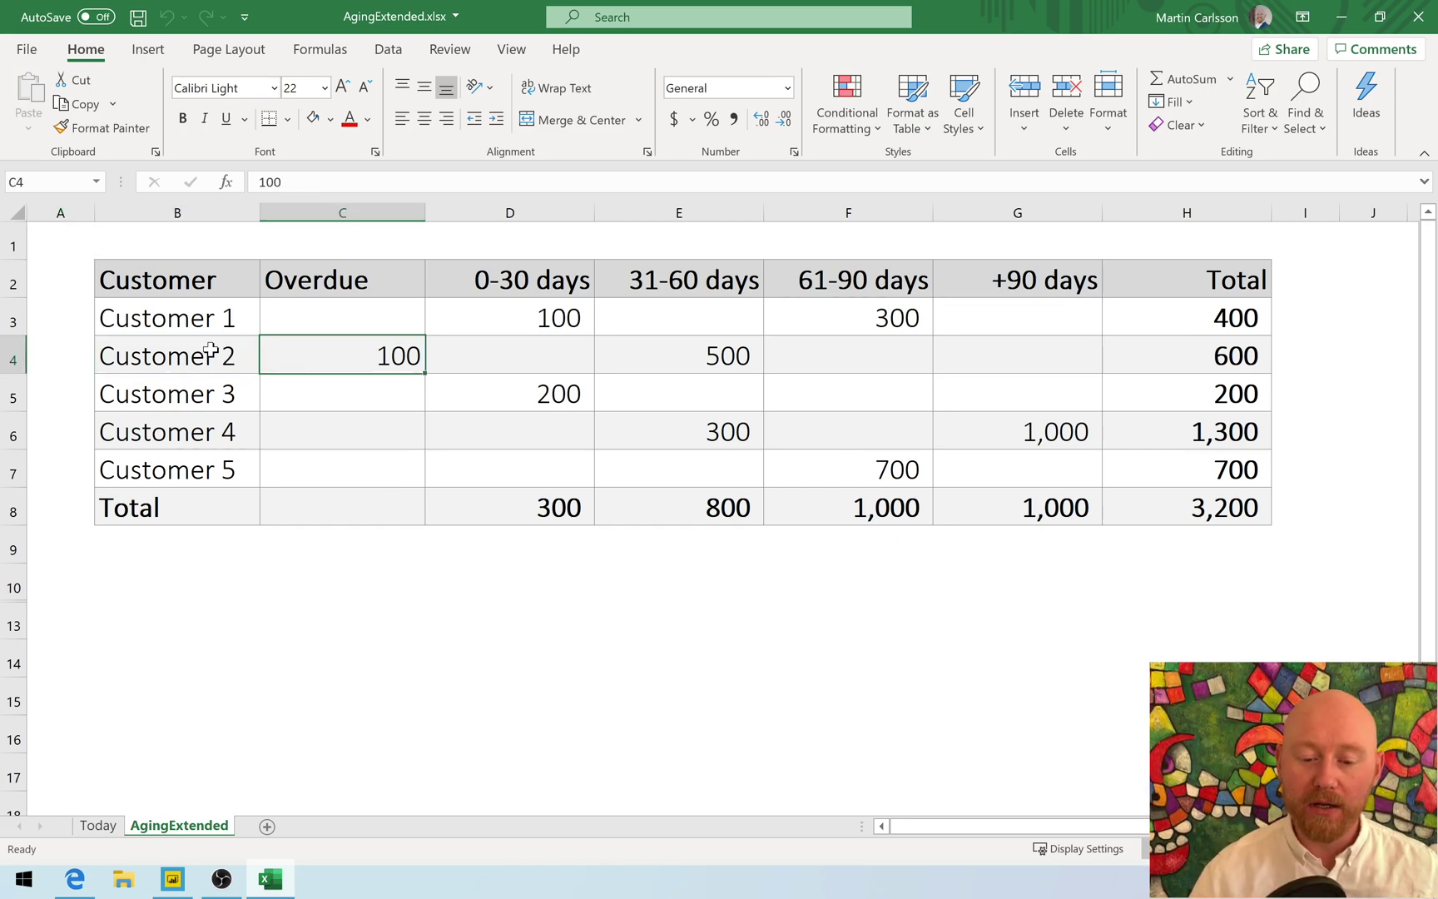
left_click(300, 287)
left_click_drag(301, 287, 298, 360)
left_click(291, 361)
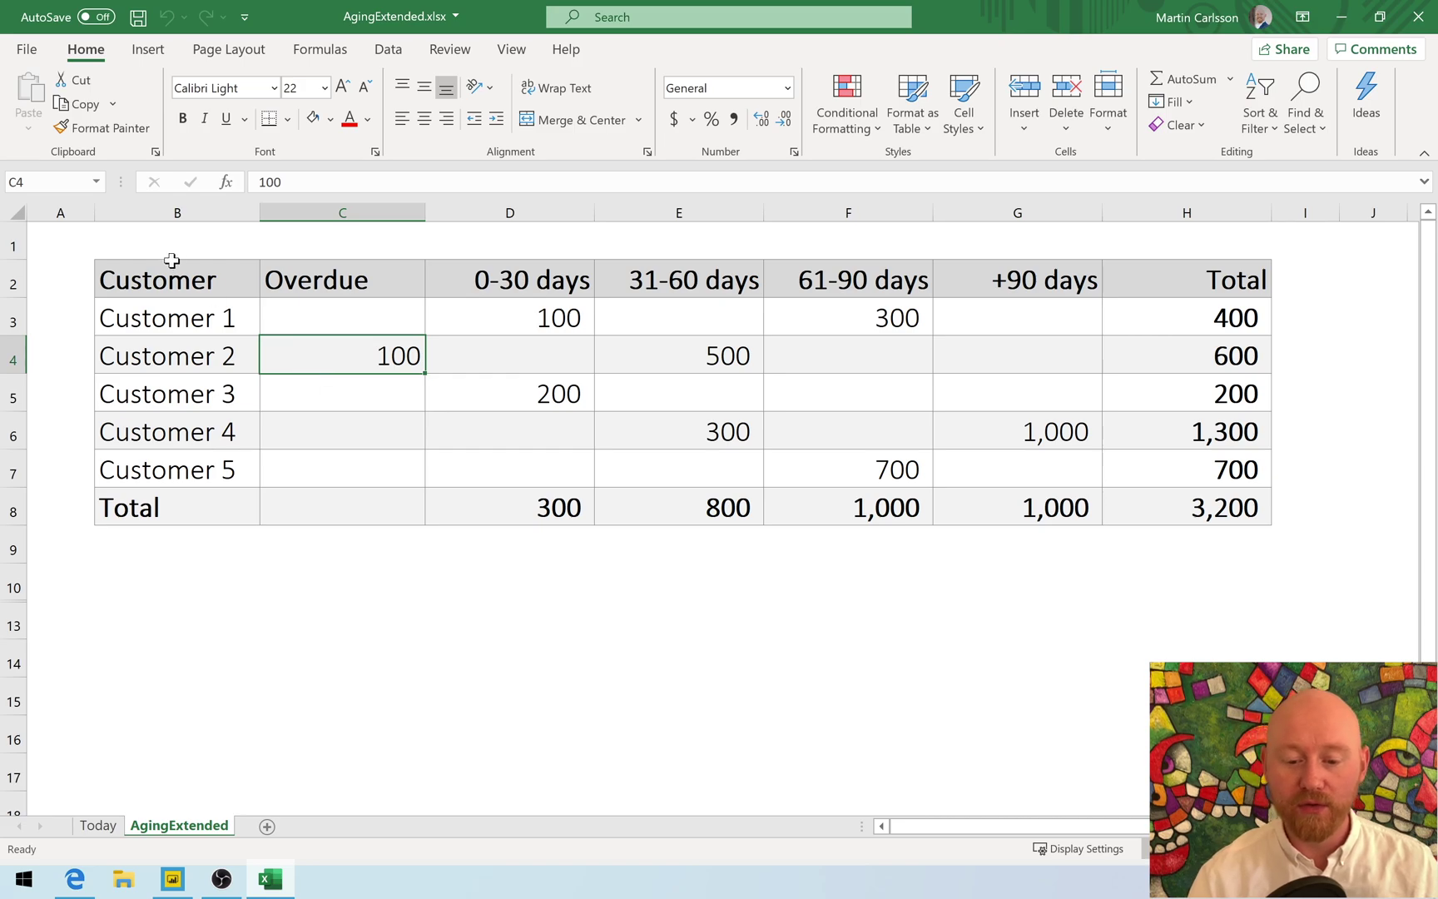
left_click_drag(173, 348, 310, 347)
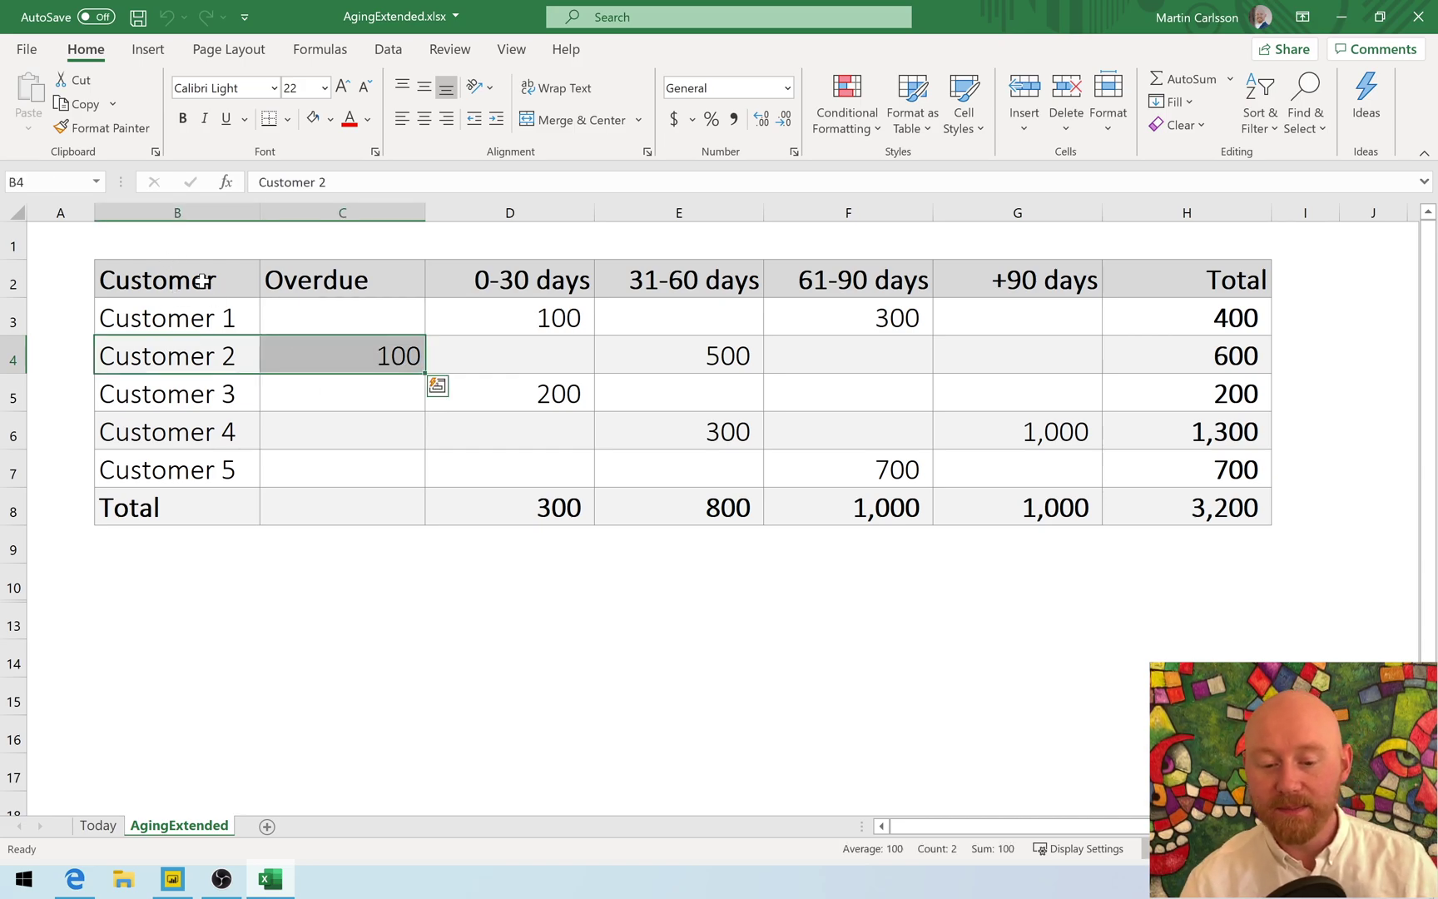
left_click_drag(206, 281, 304, 281)
left_click(199, 357)
left_click(299, 360)
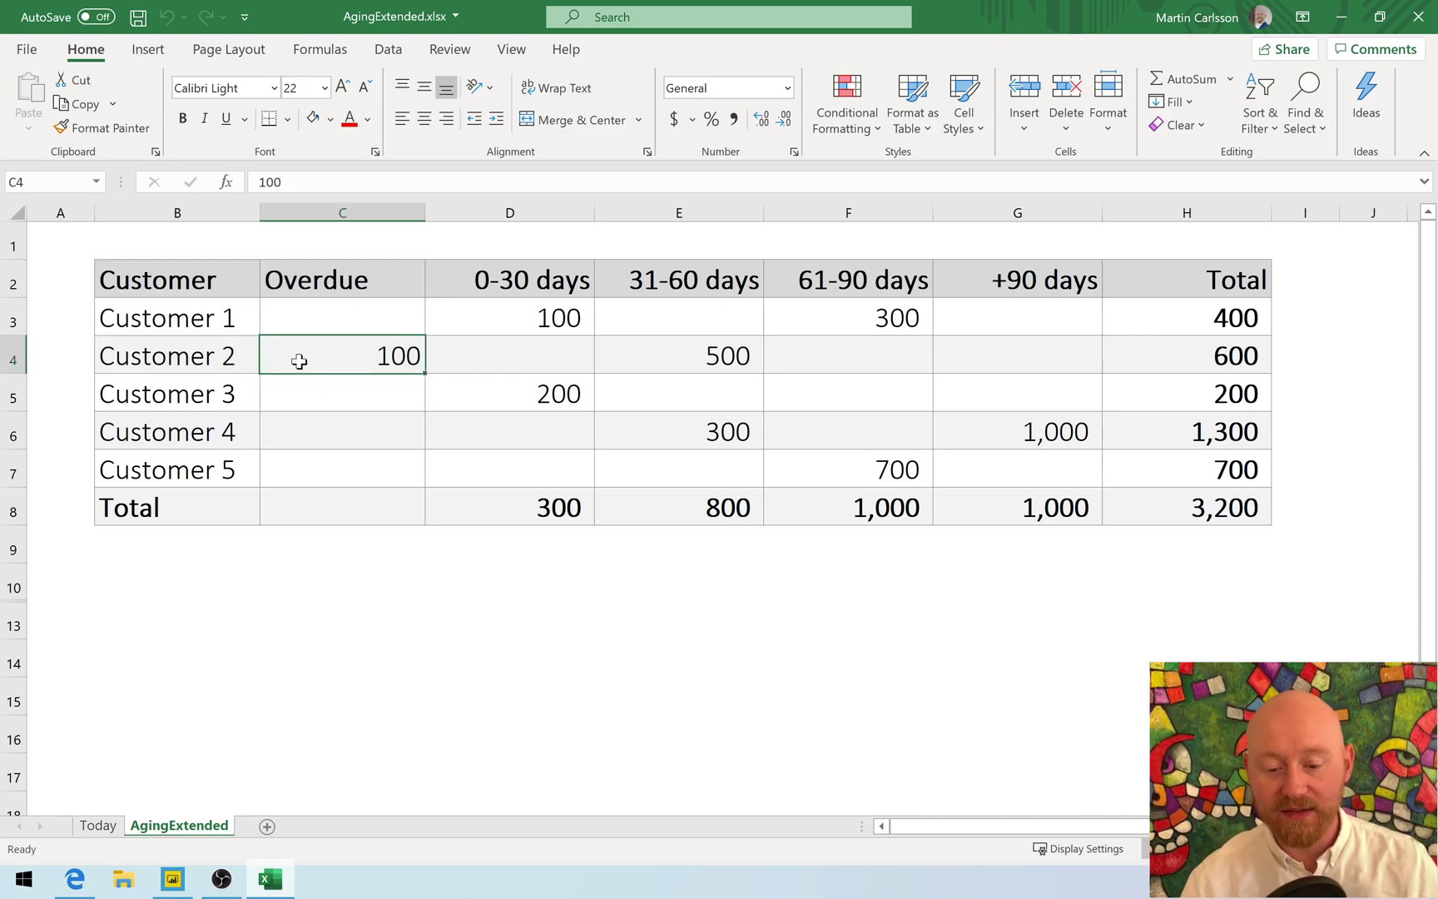
left_click(187, 282)
left_click(178, 360)
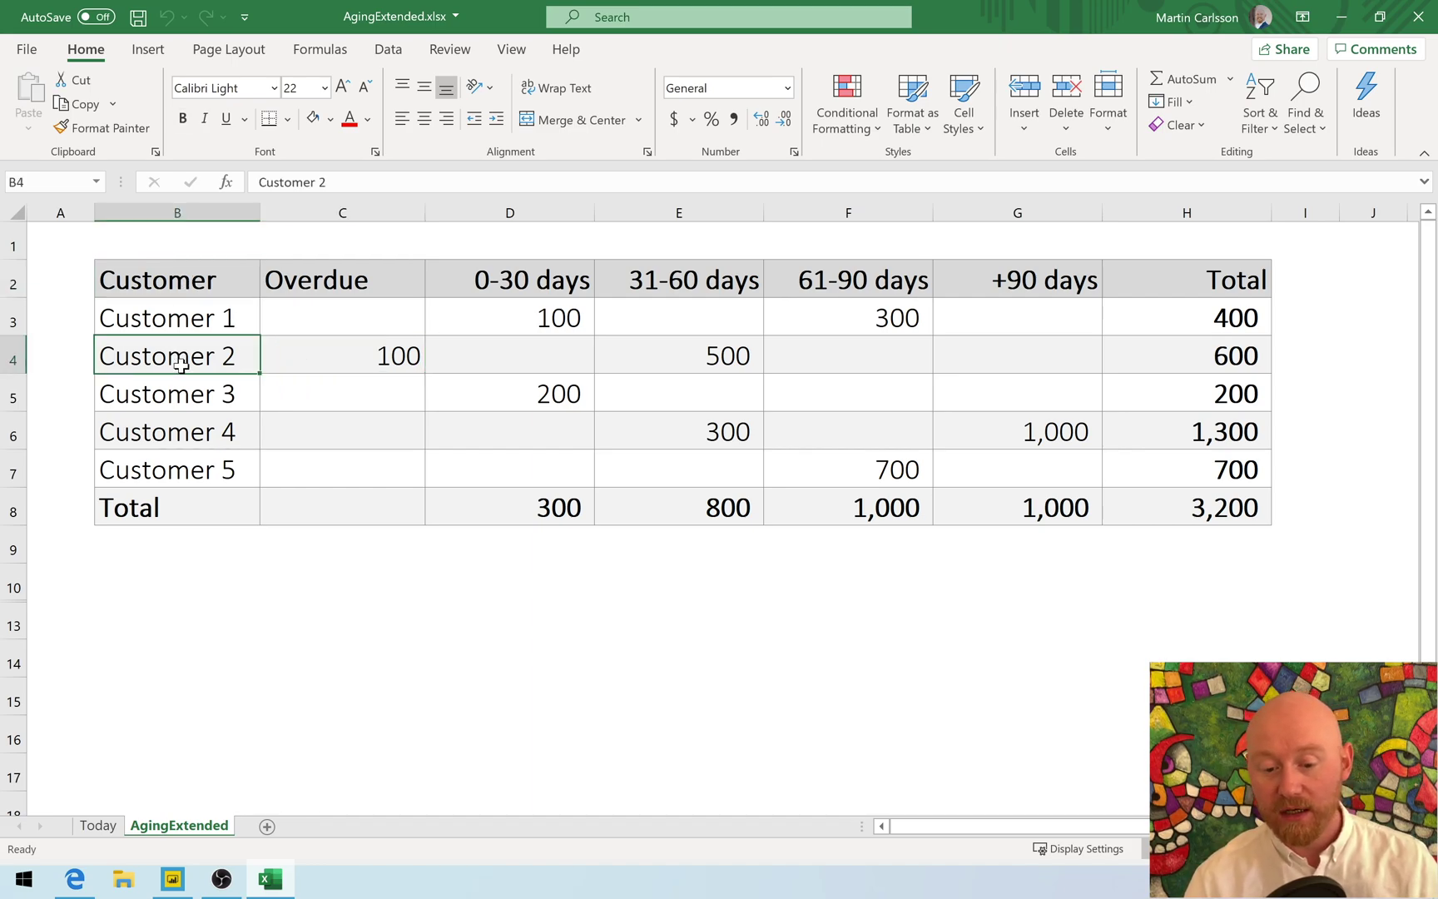
left_click_drag(166, 359, 897, 354)
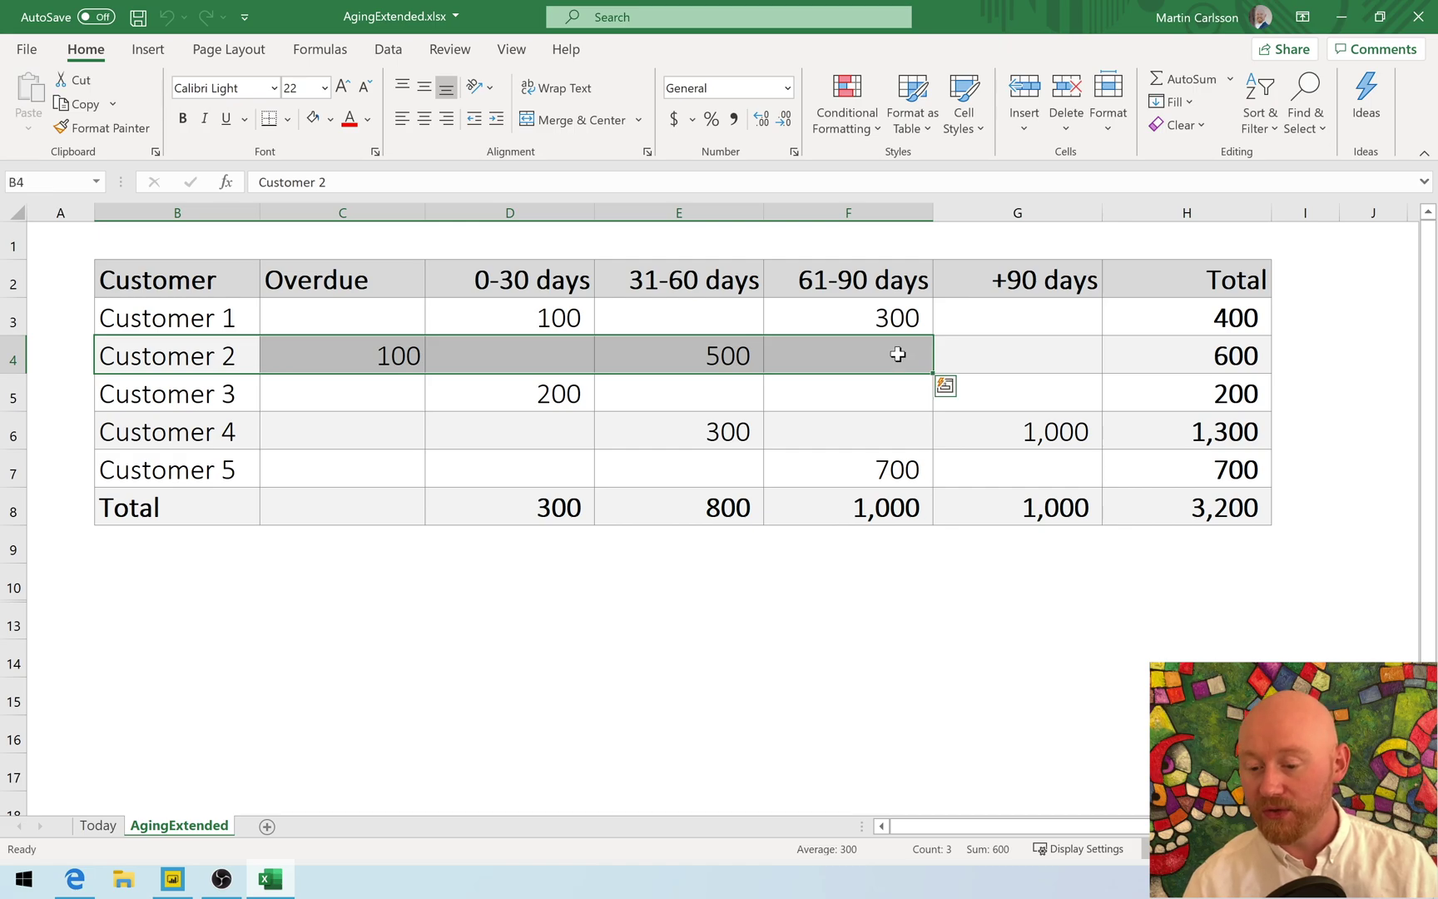
left_click(166, 364)
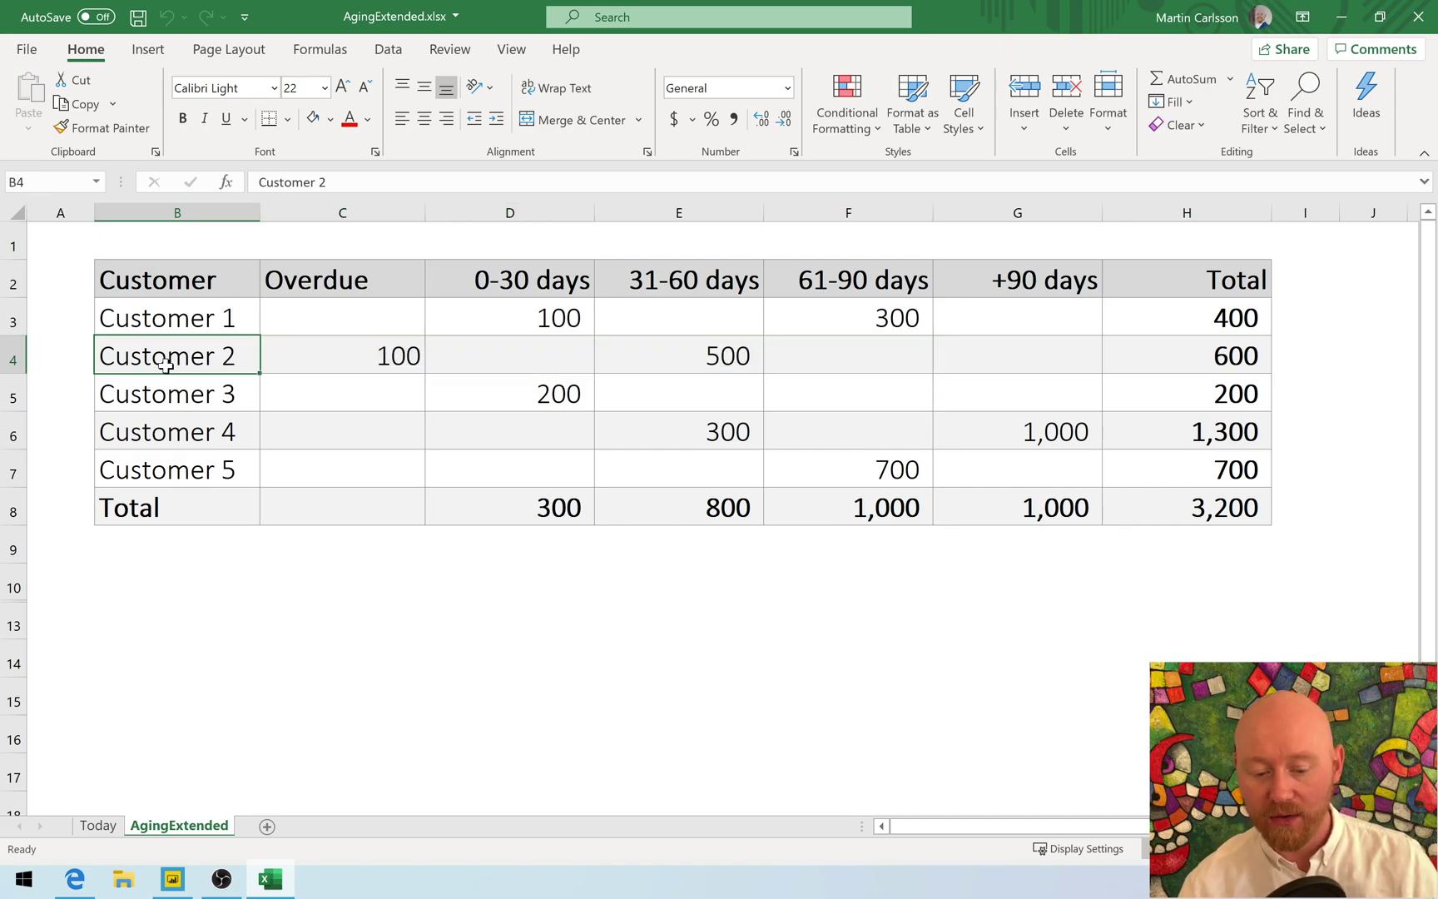
- Unhide rows 11 and 12, the header and Customer 2 rows below the aging table, and review Customer 2's amounts
right_click(16, 599)
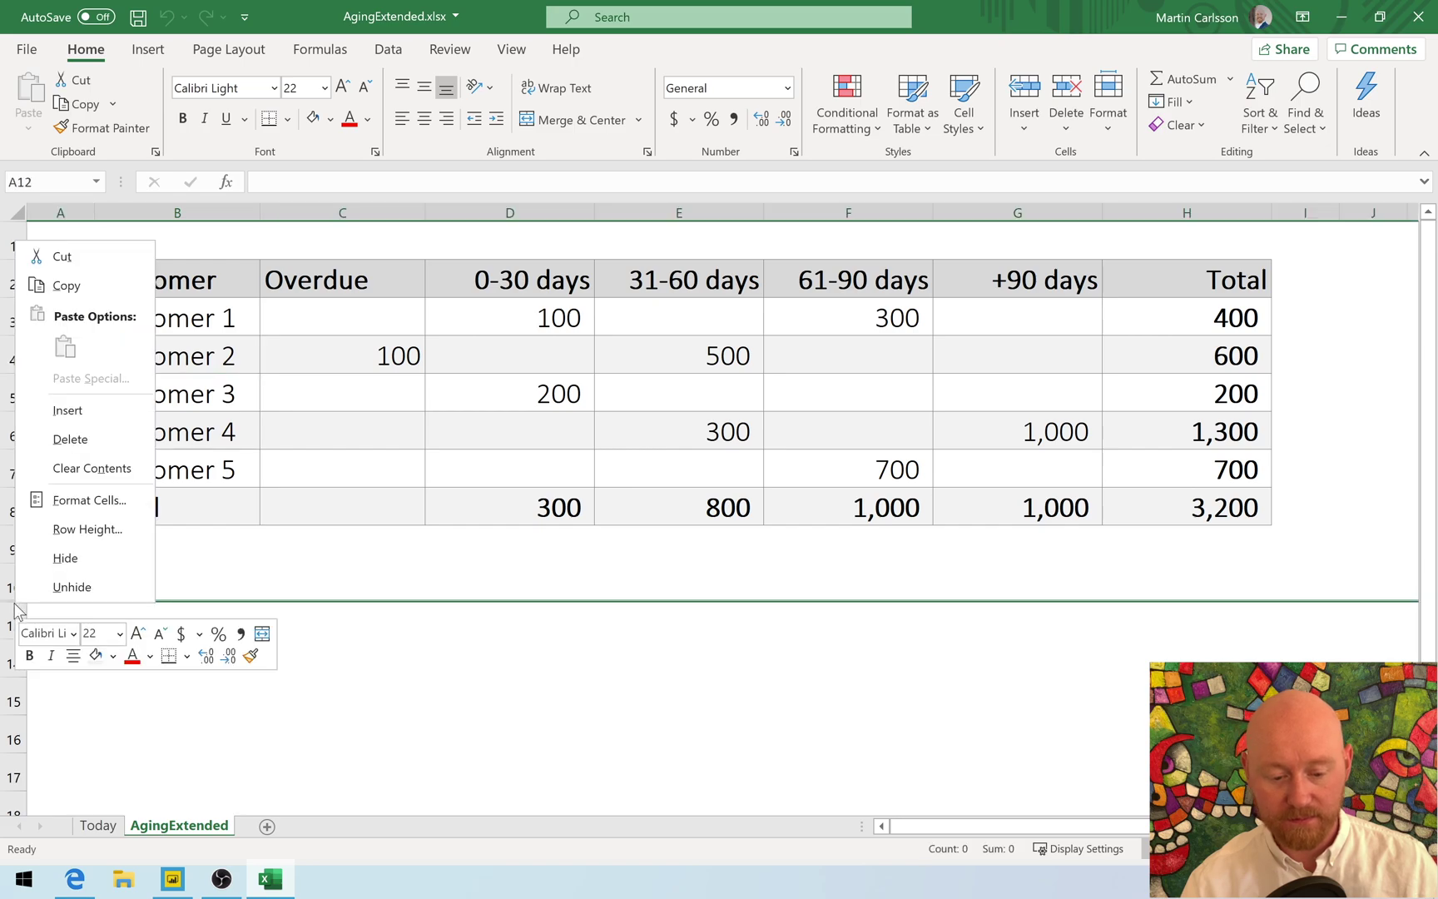
left_click(71, 587)
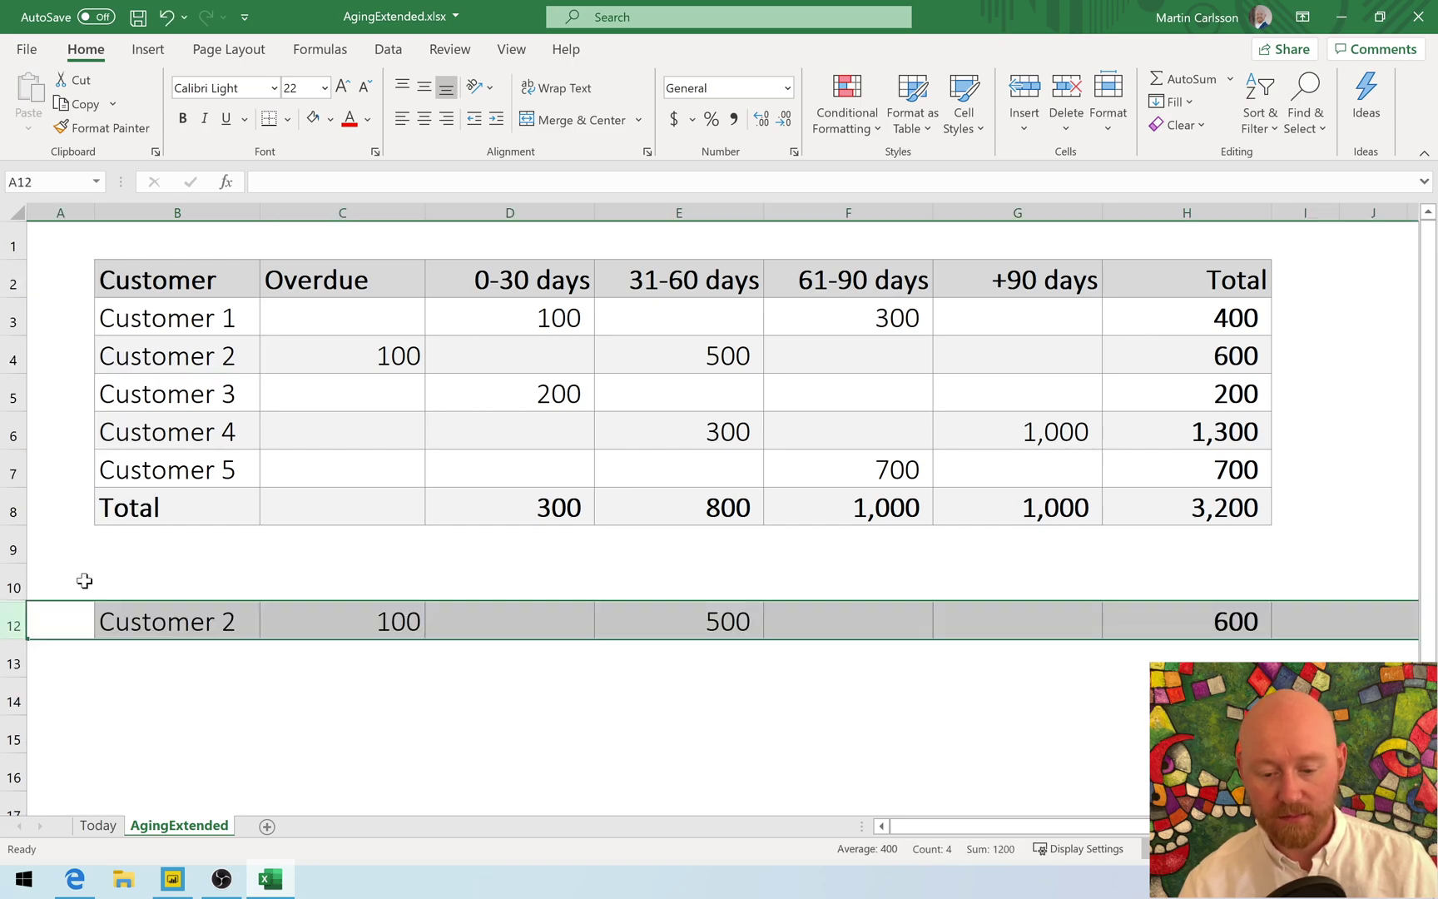
left_click(273, 565)
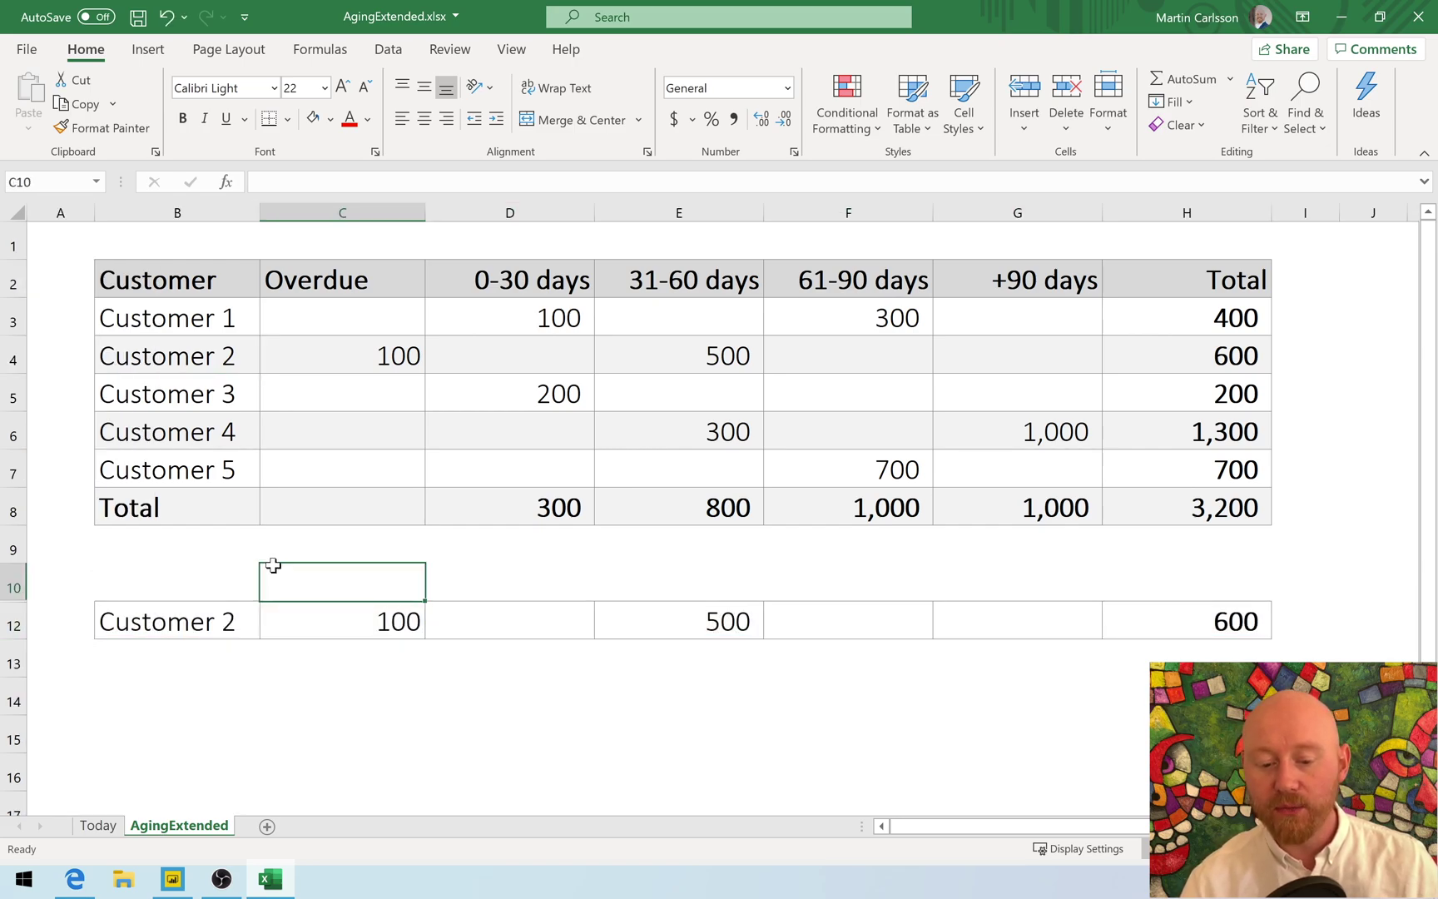
right_click(20, 587)
left_click(71, 584)
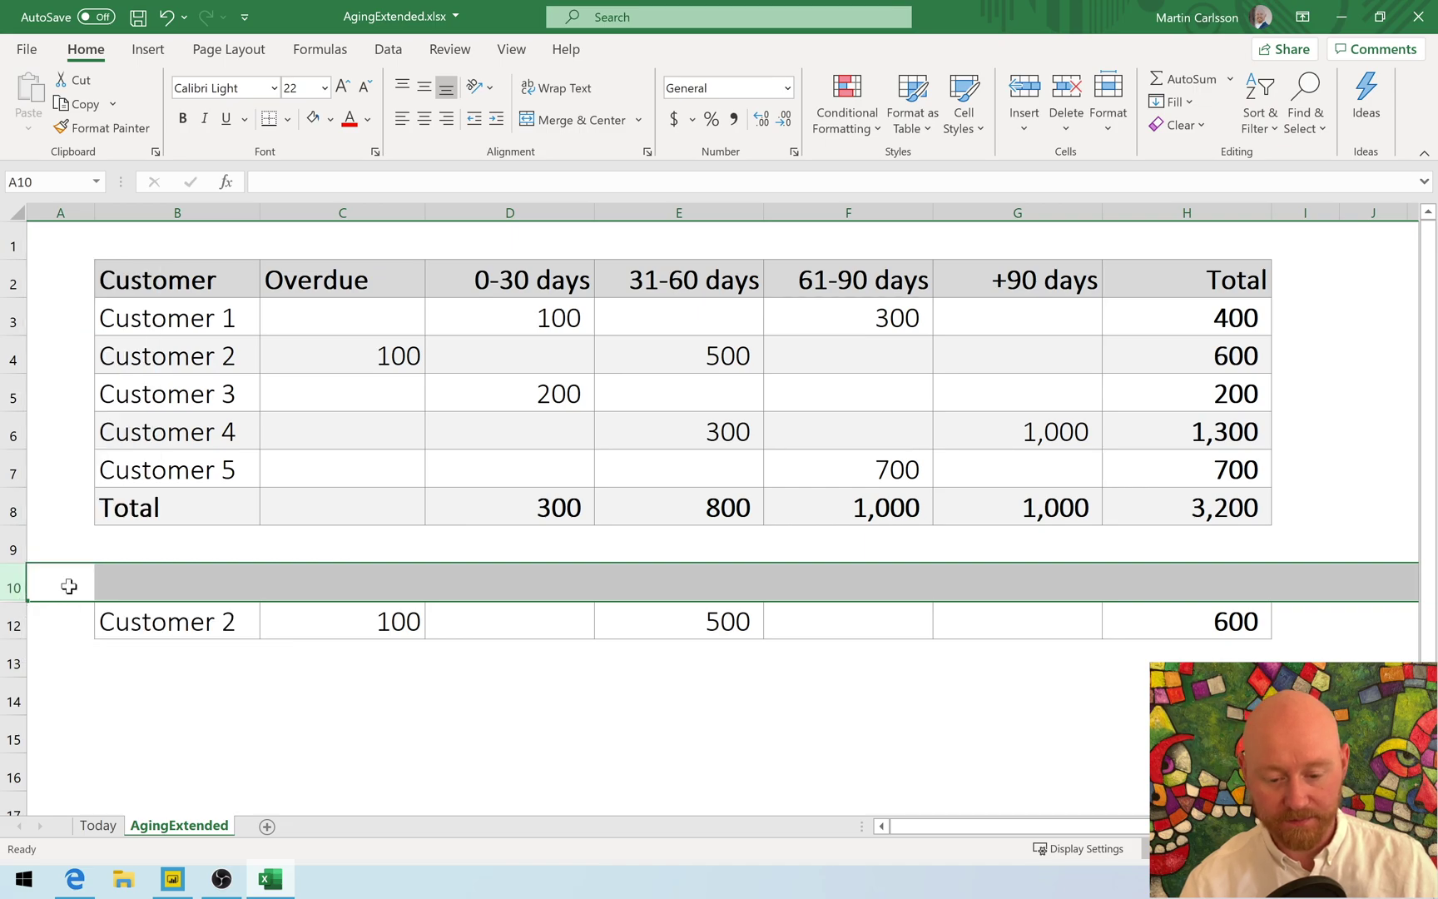
left_click_drag(13, 587, 14, 620)
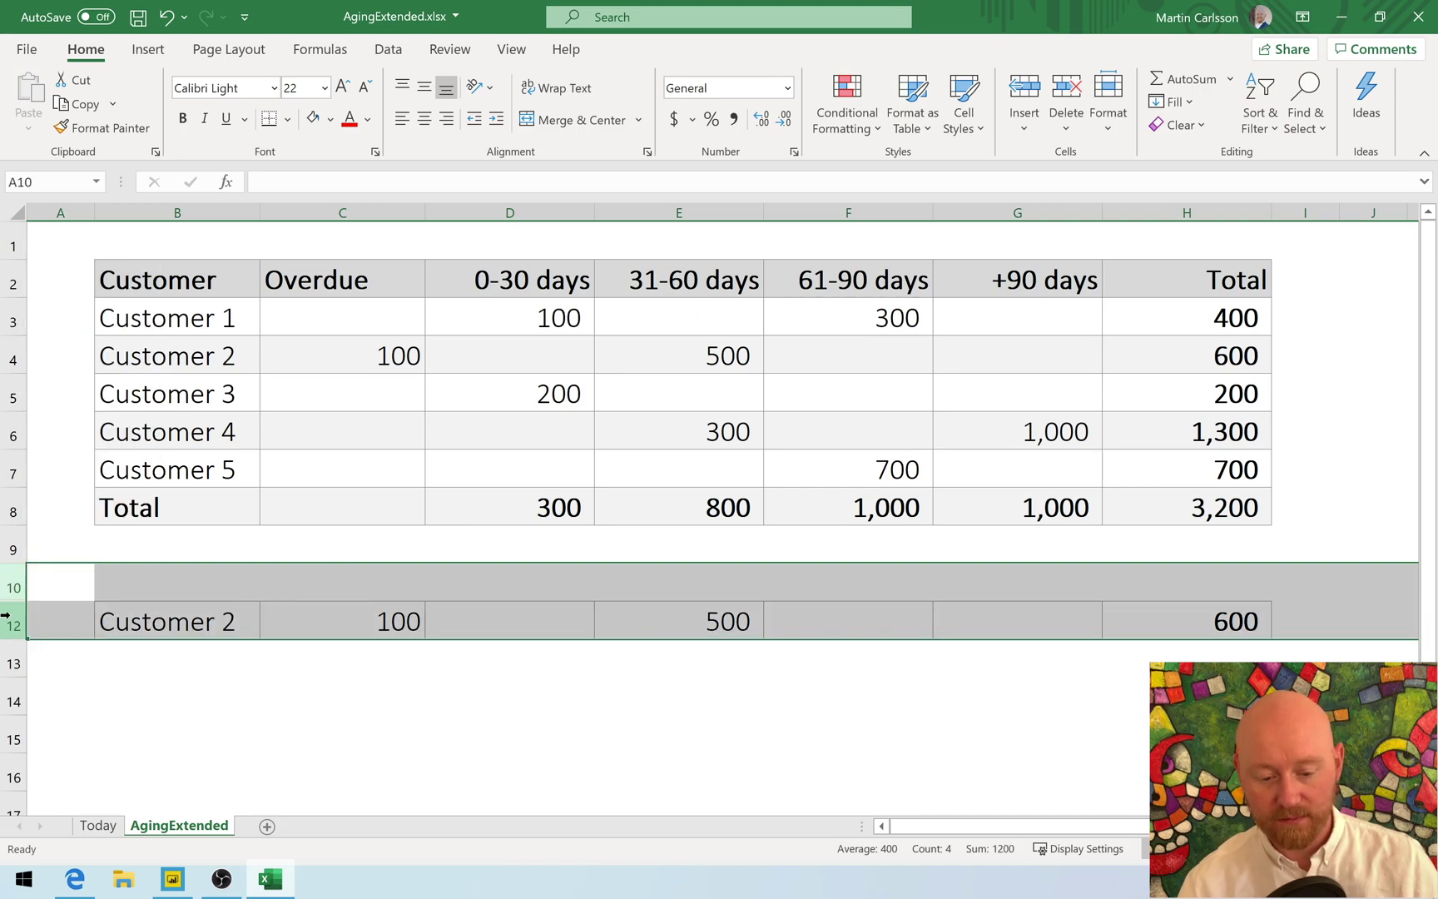
right_click(13, 620)
left_click(37, 611)
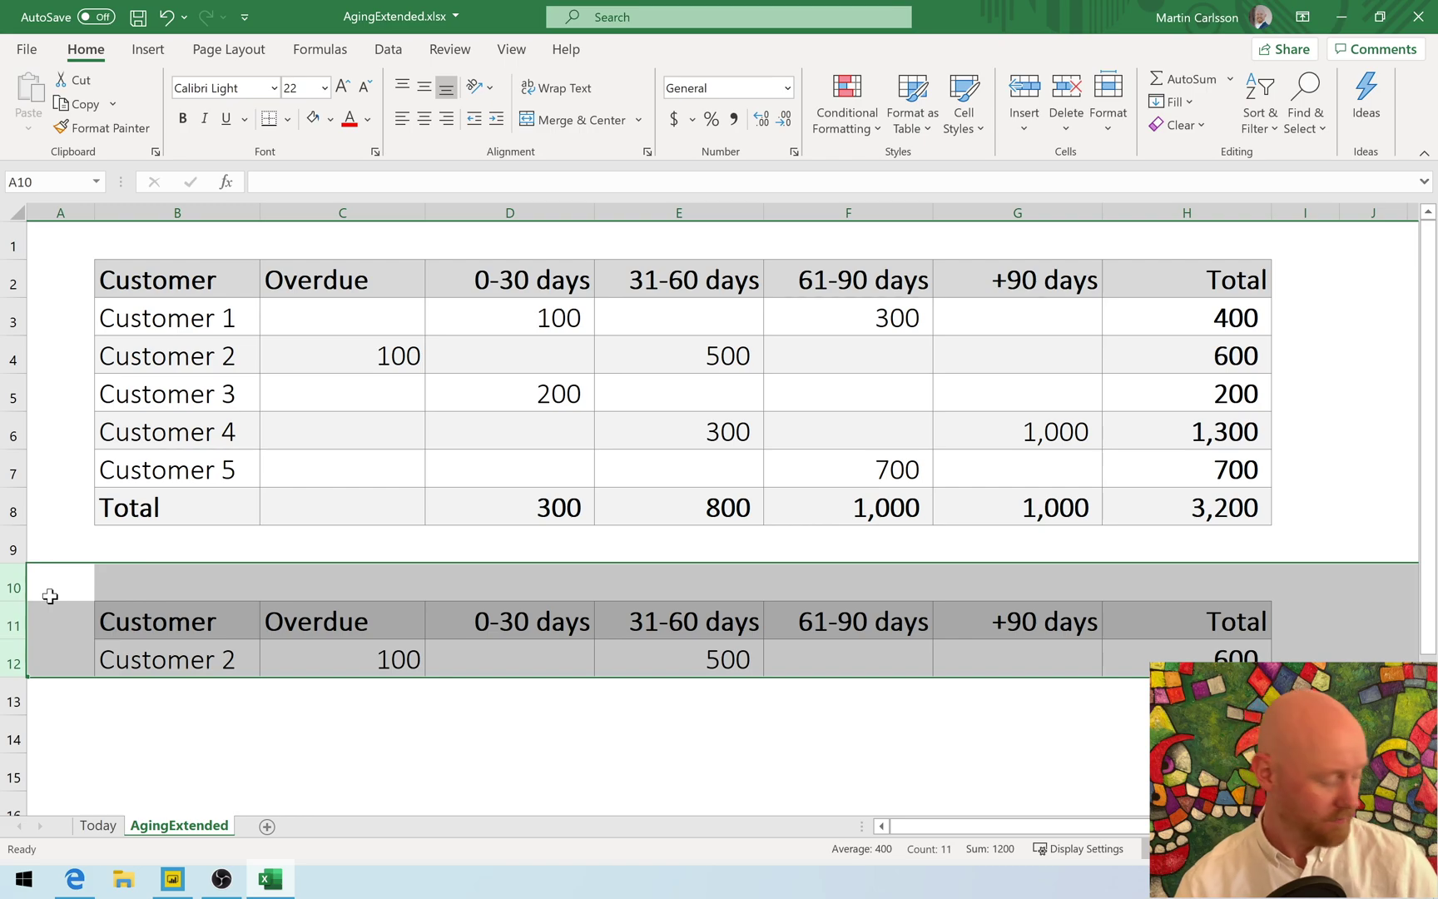
left_click(476, 649)
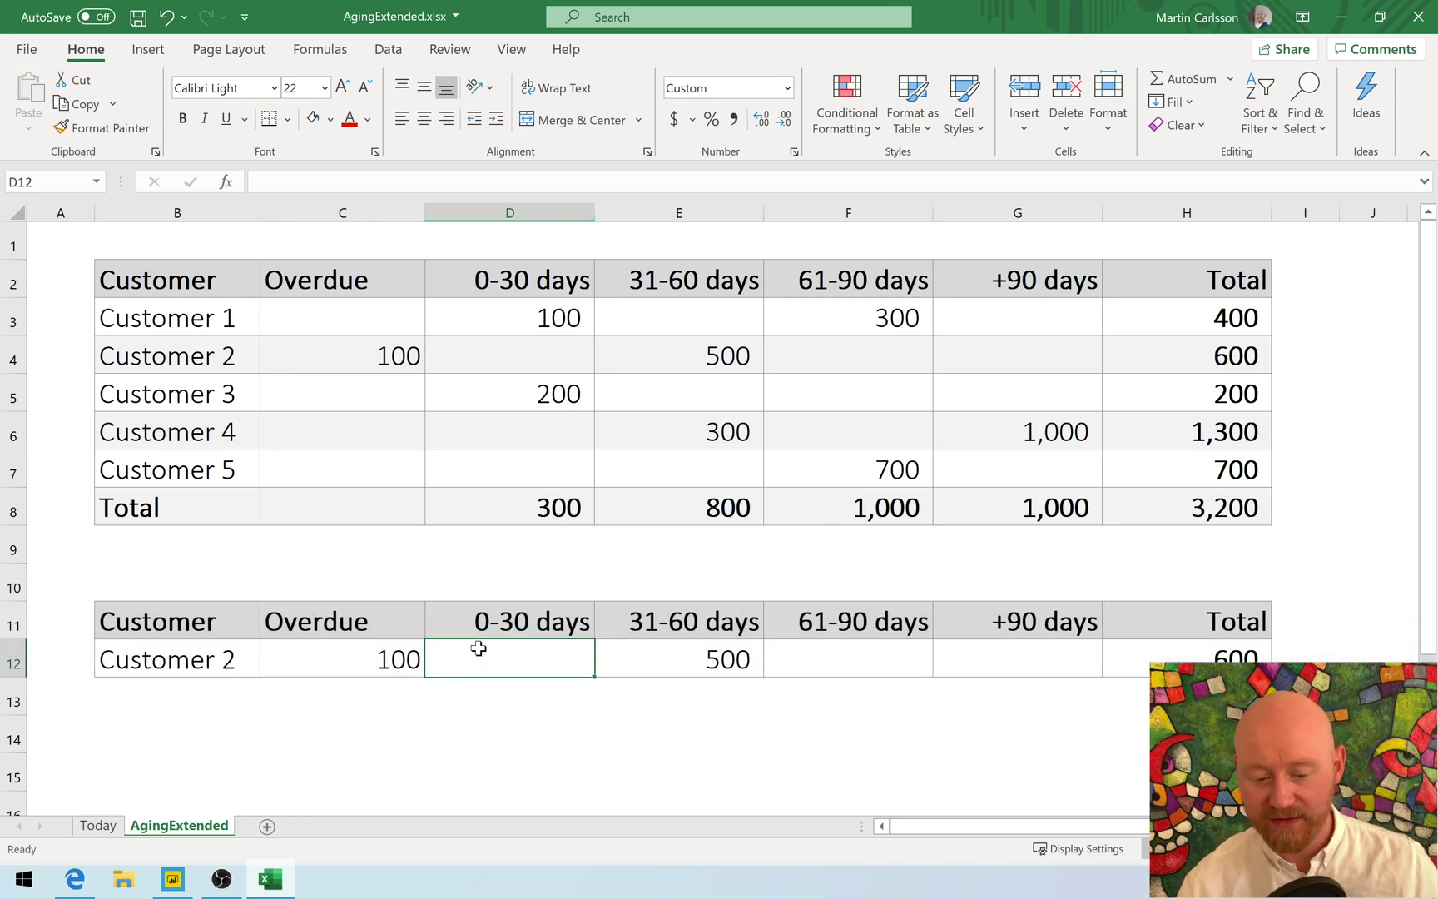
left_click(217, 653)
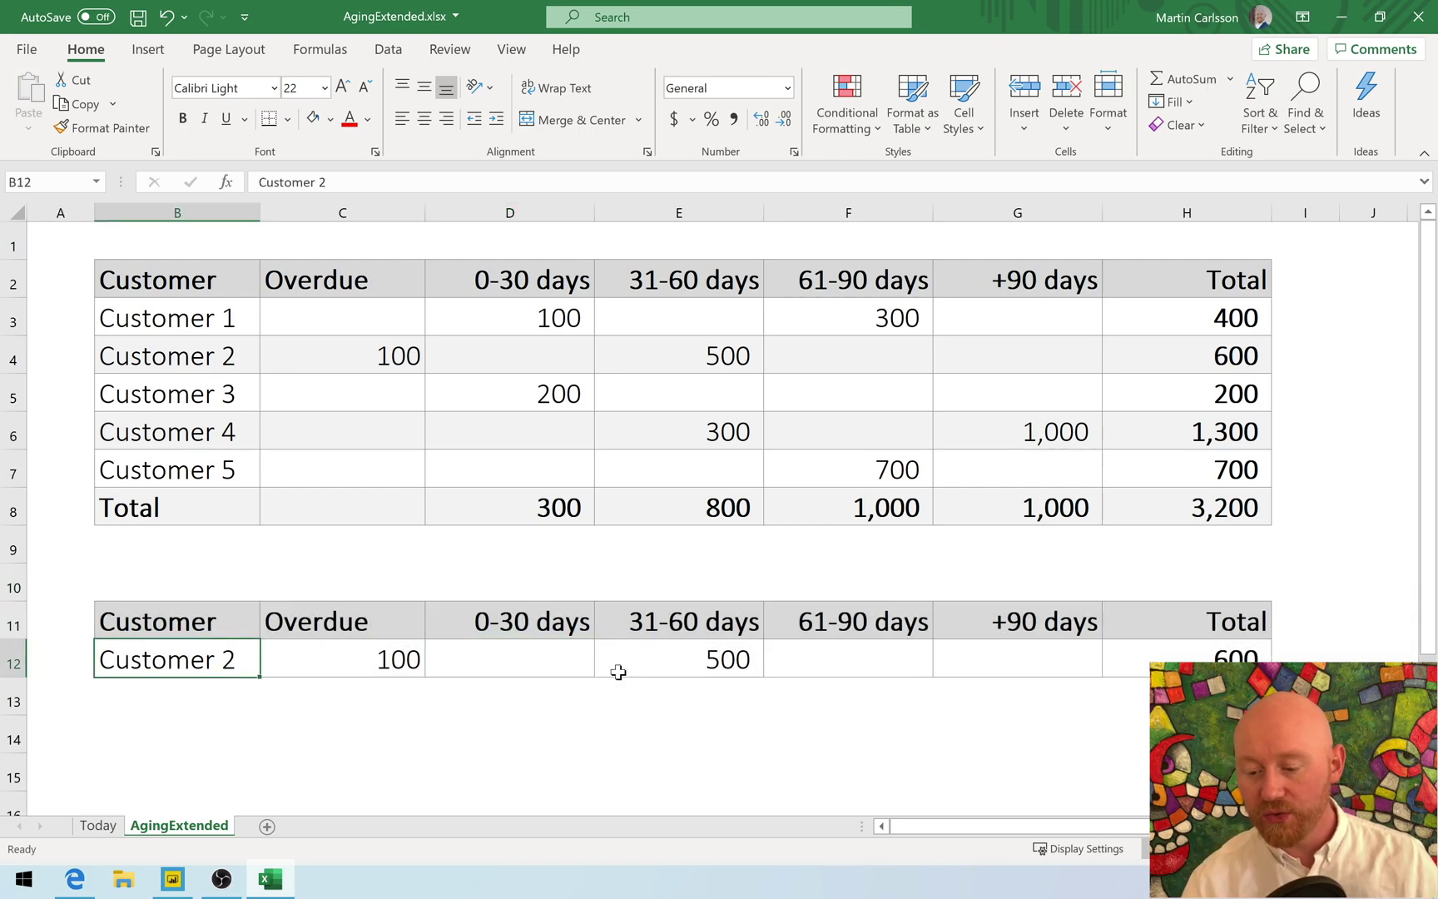
left_click(756, 665)
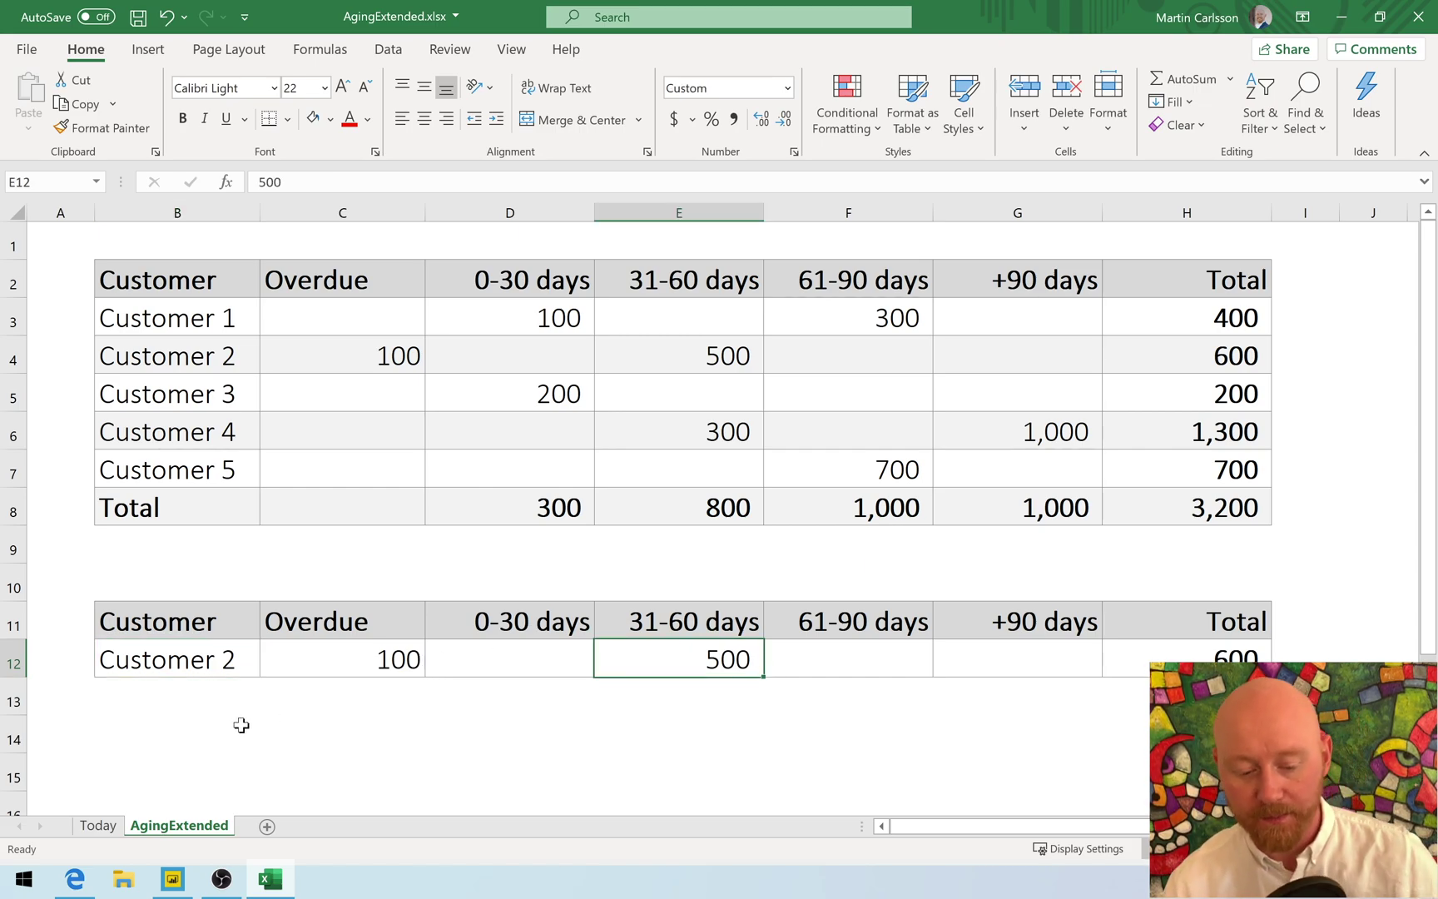
- Switch to Power BI Desktop and create a calculated table named CustomersWhoHasOverdueInvoices in the data view, with the formula editor expanded
left_click(171, 883)
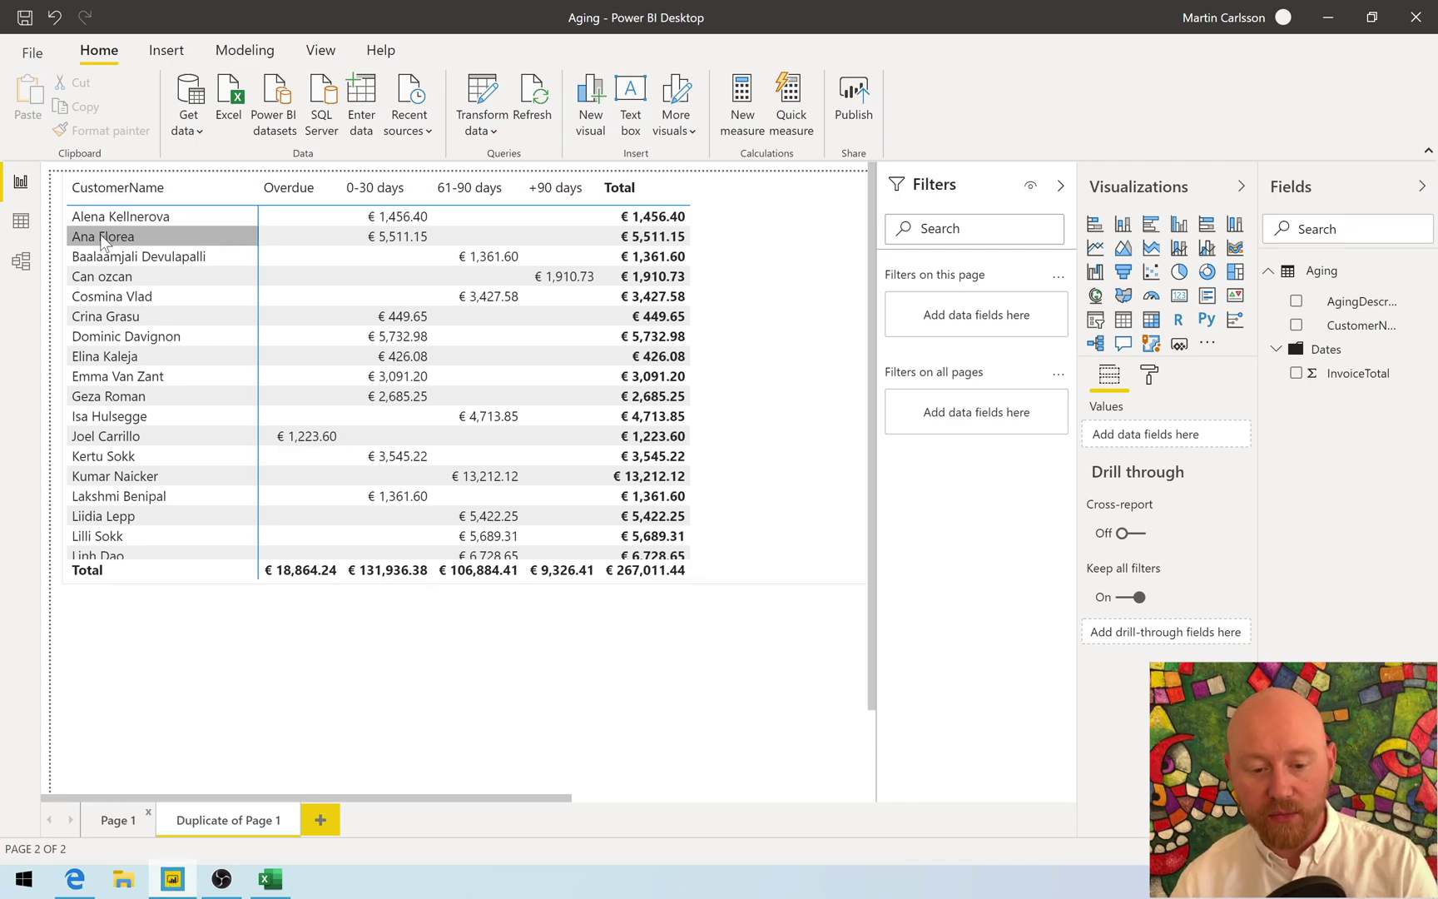
left_click(23, 222)
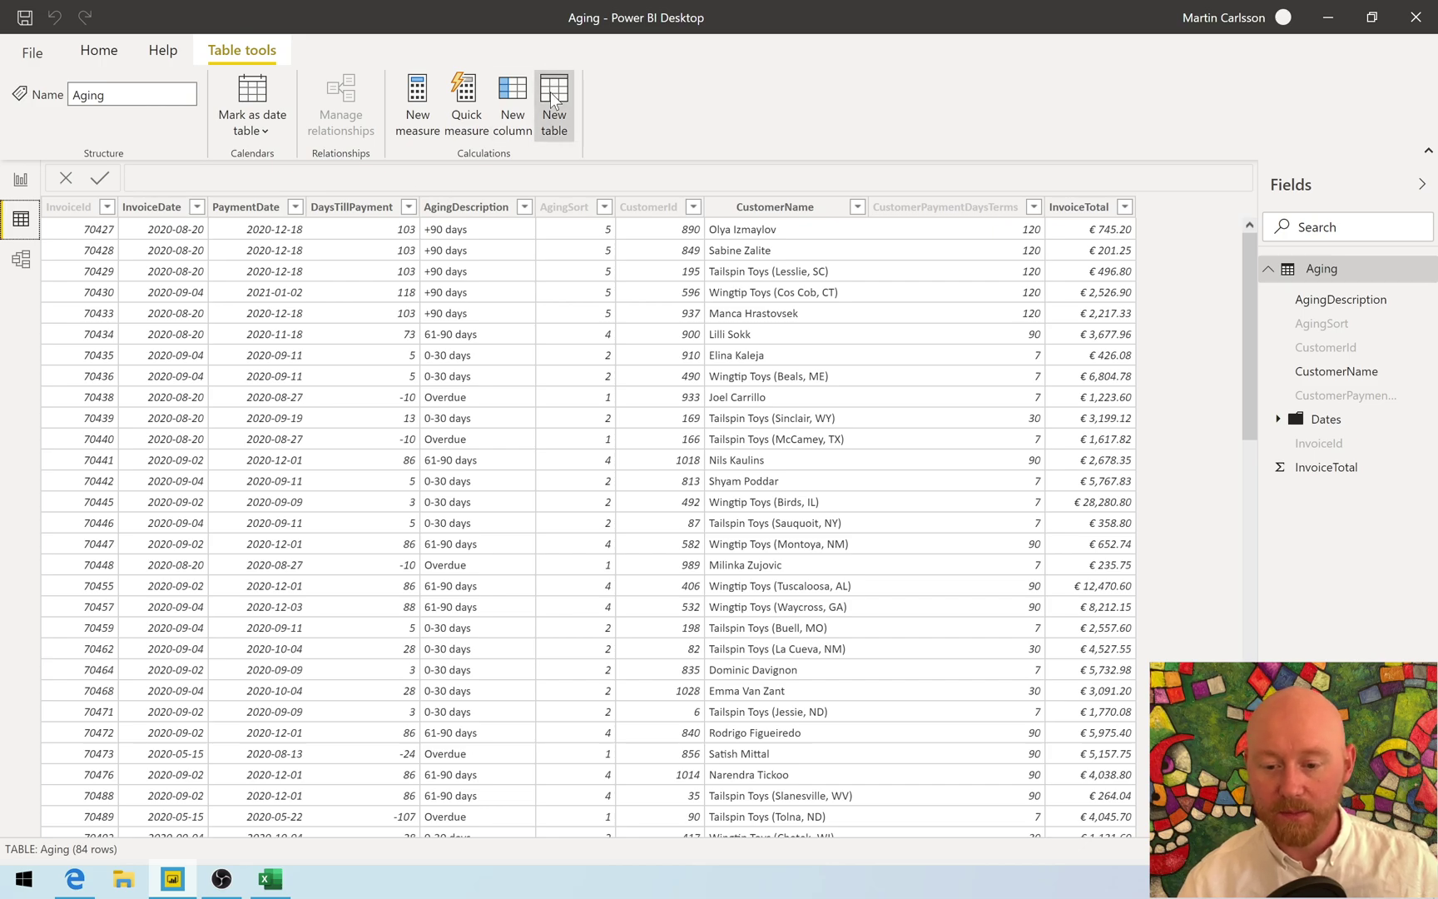
left_click(552, 98)
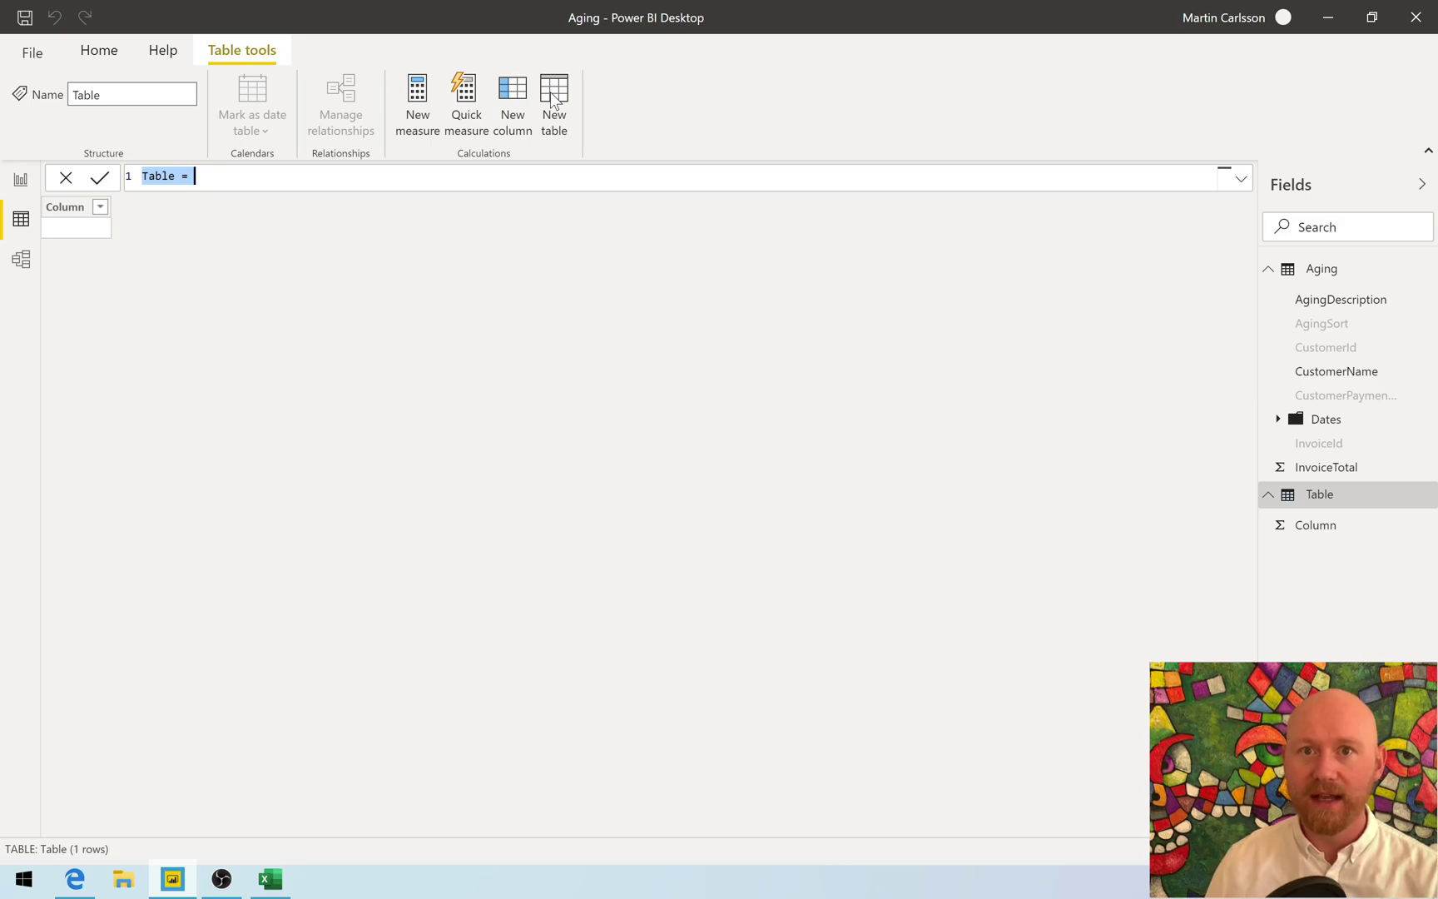
double_click(175, 175)
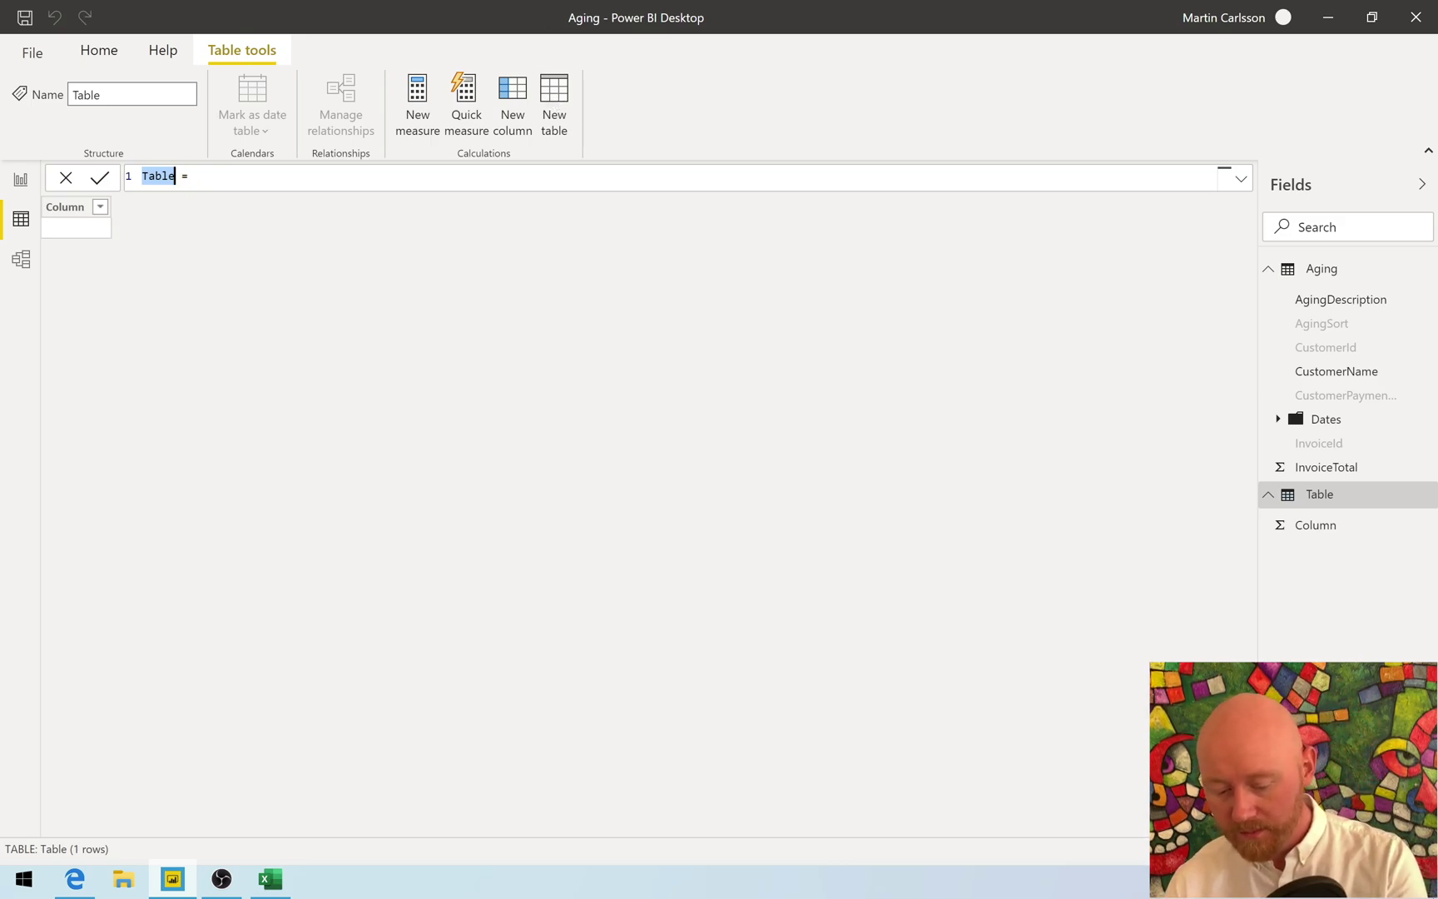
type("CustomersWhoHas")
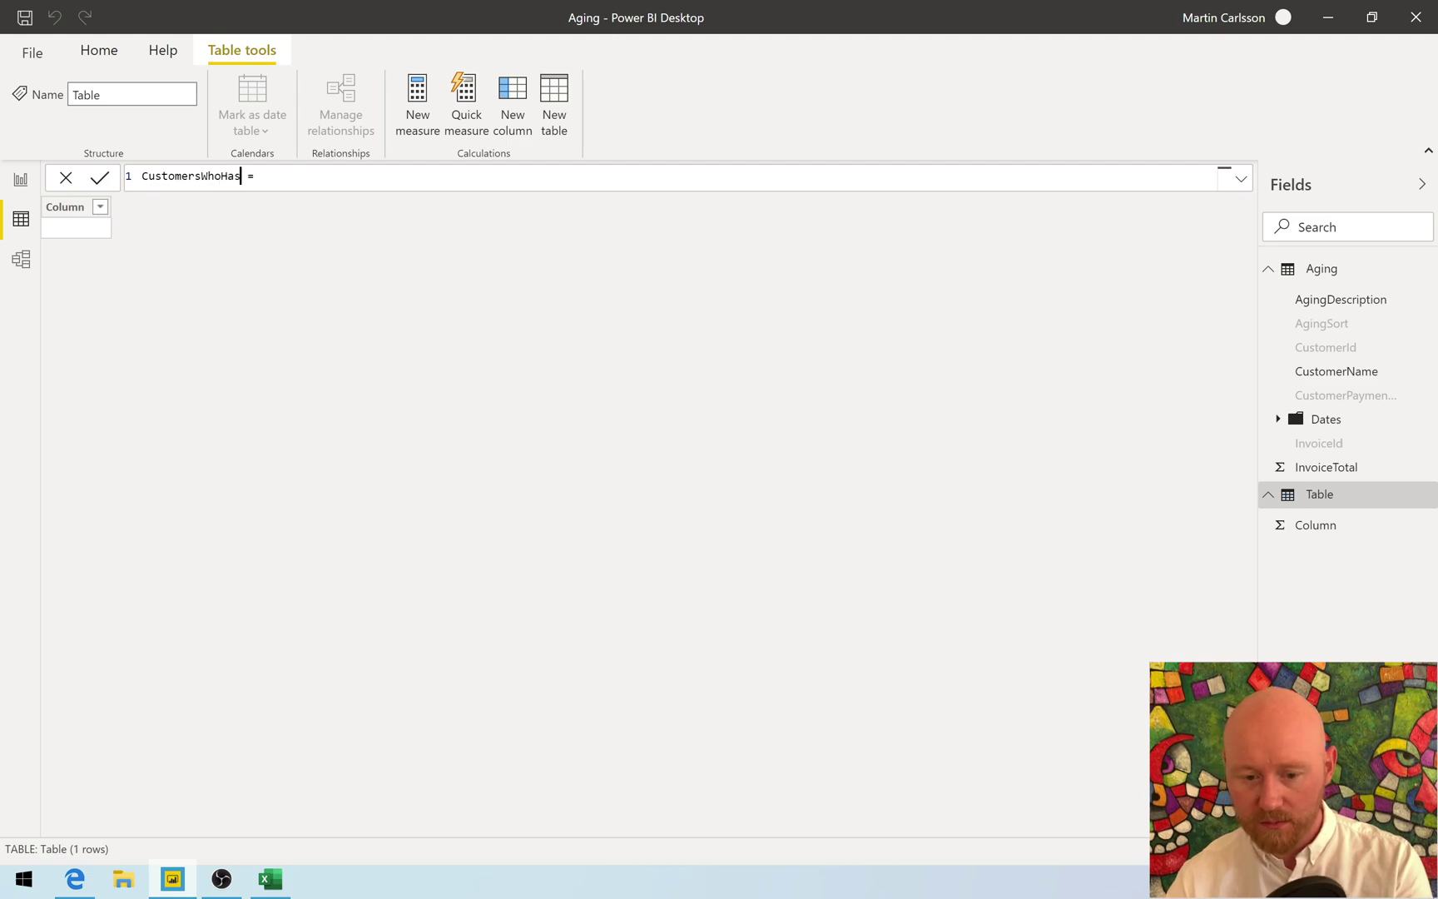
type("Overd")
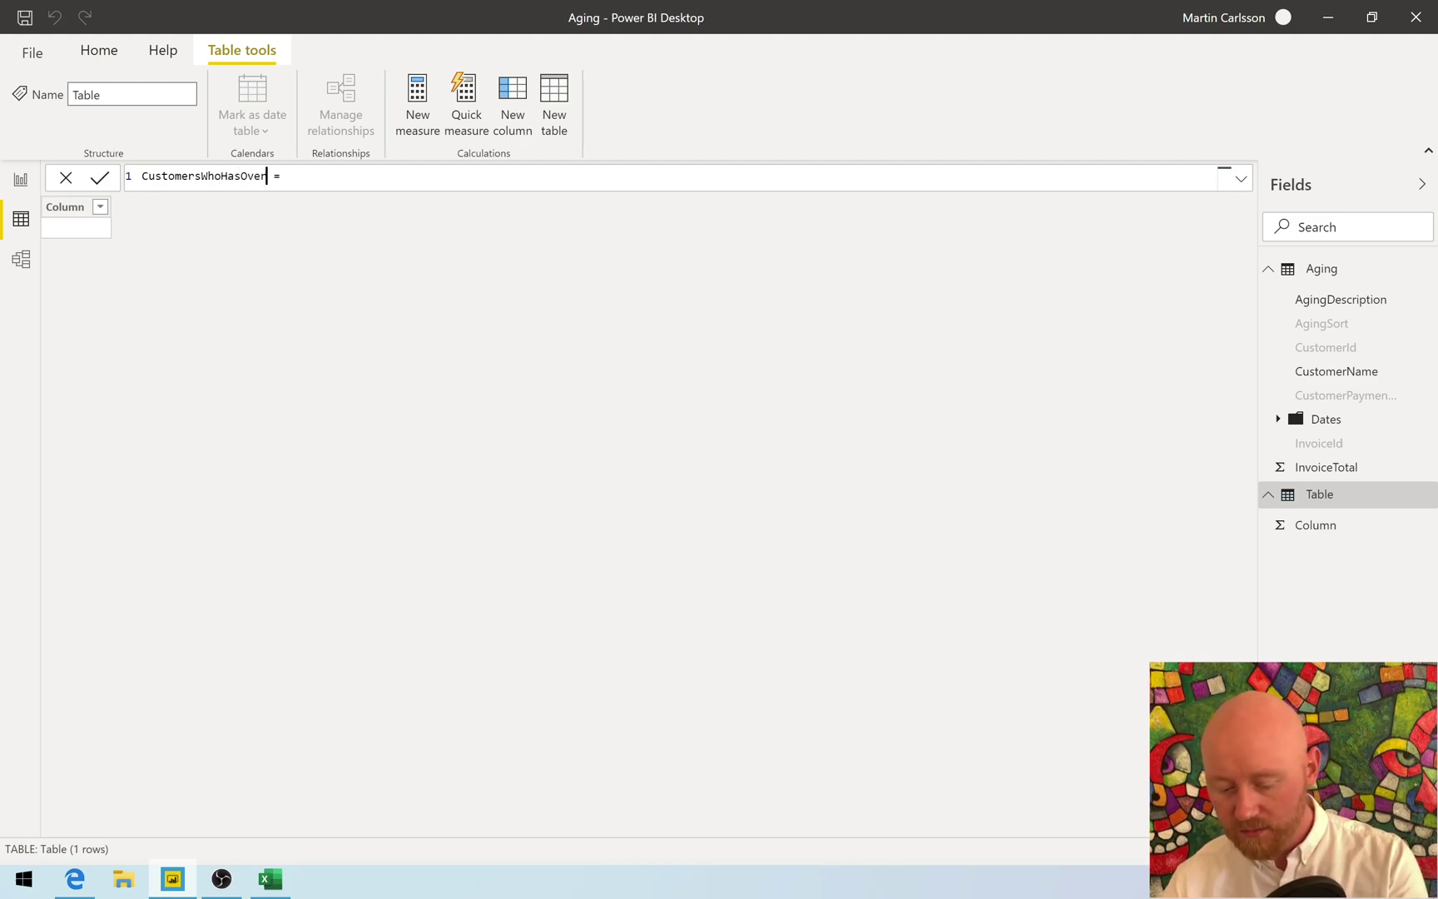
type("ueInvo")
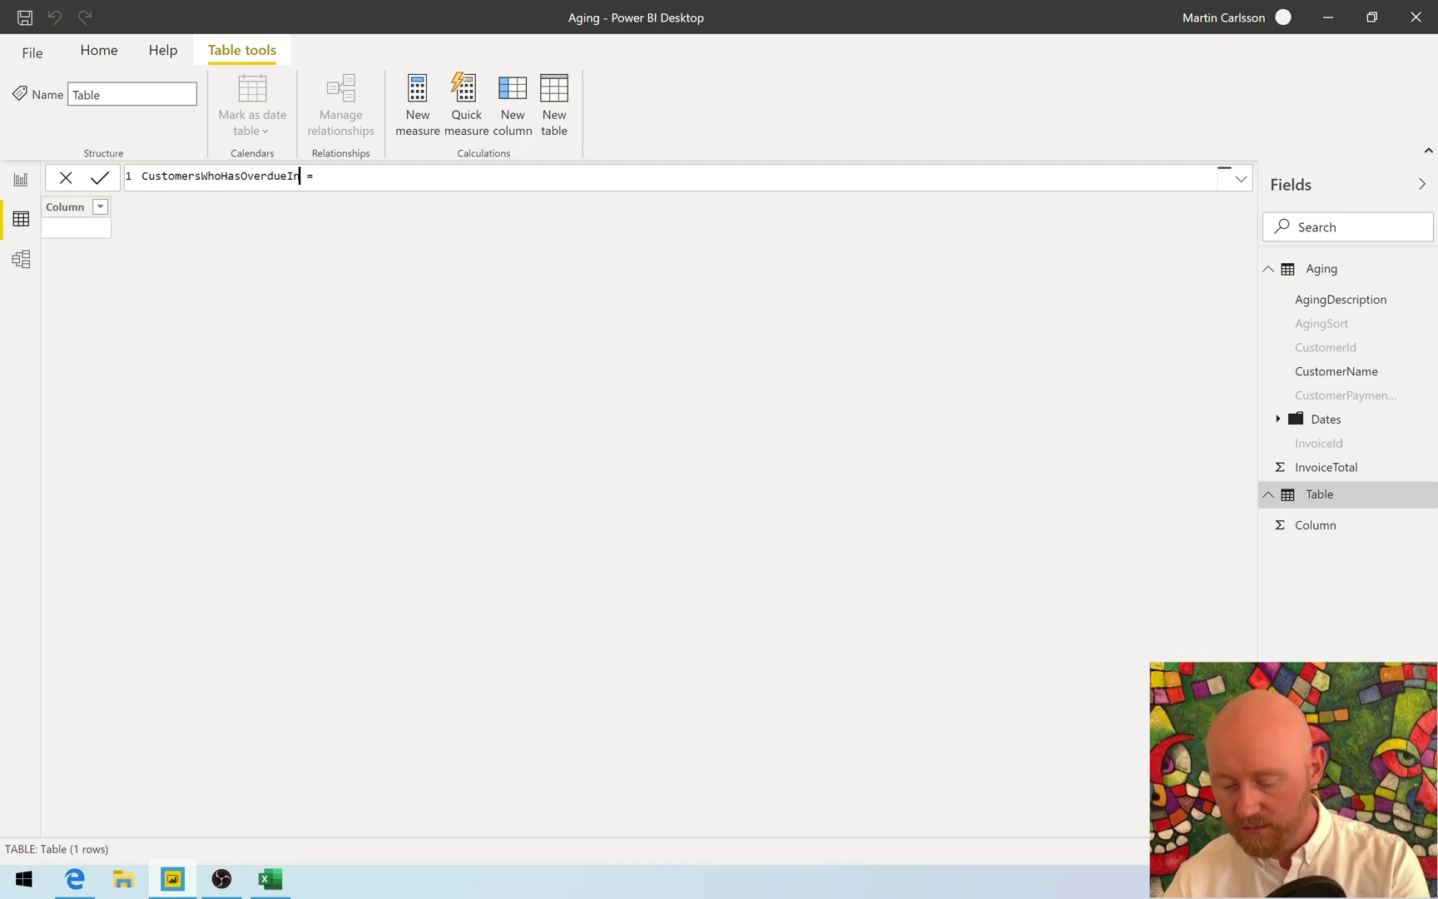
type("ices")
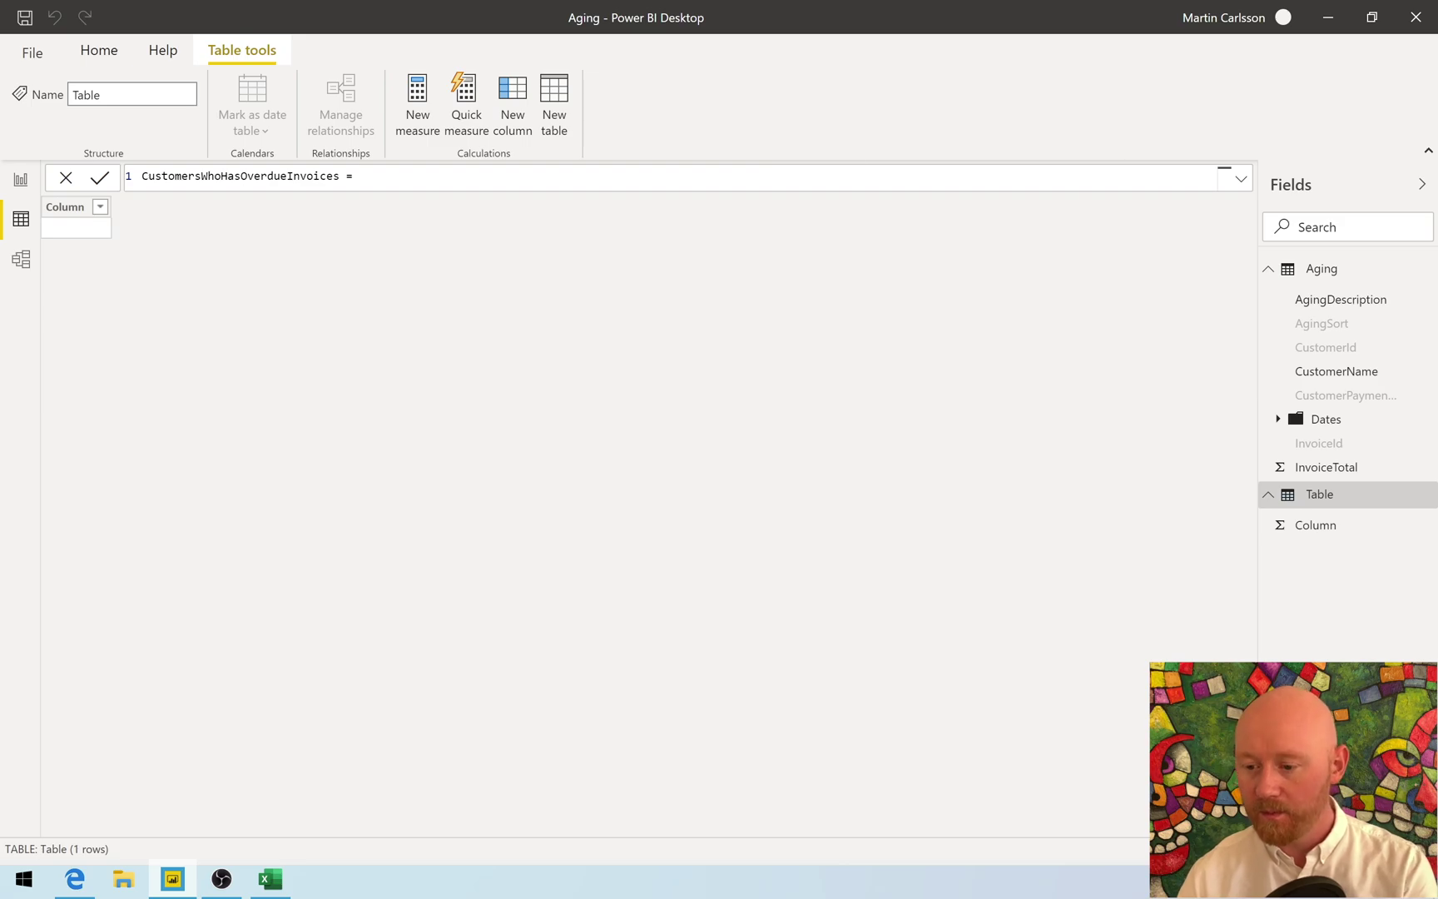
left_click(1241, 178)
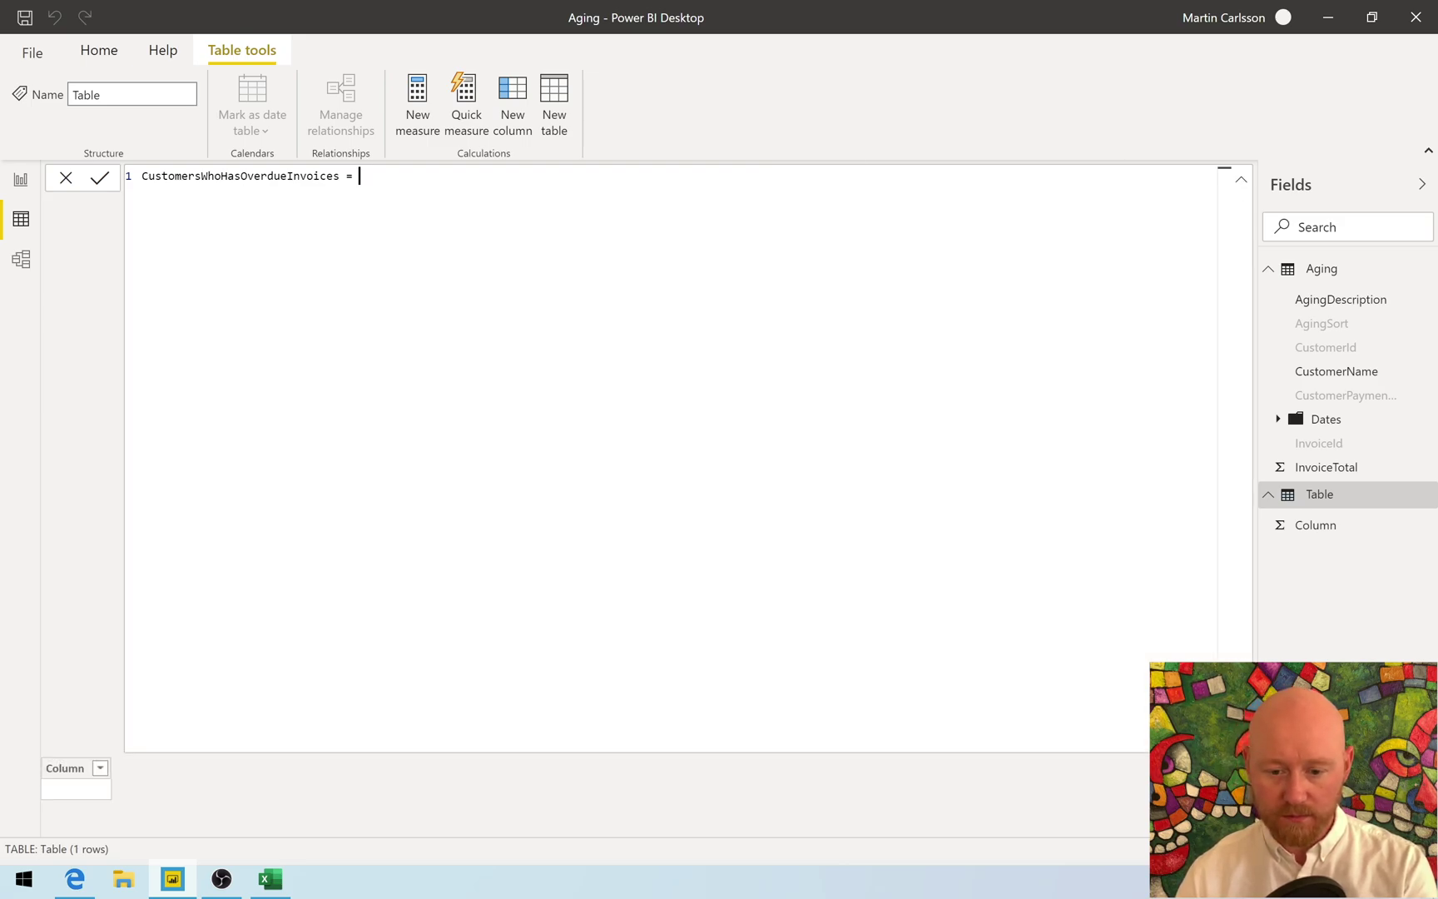
key("Return")
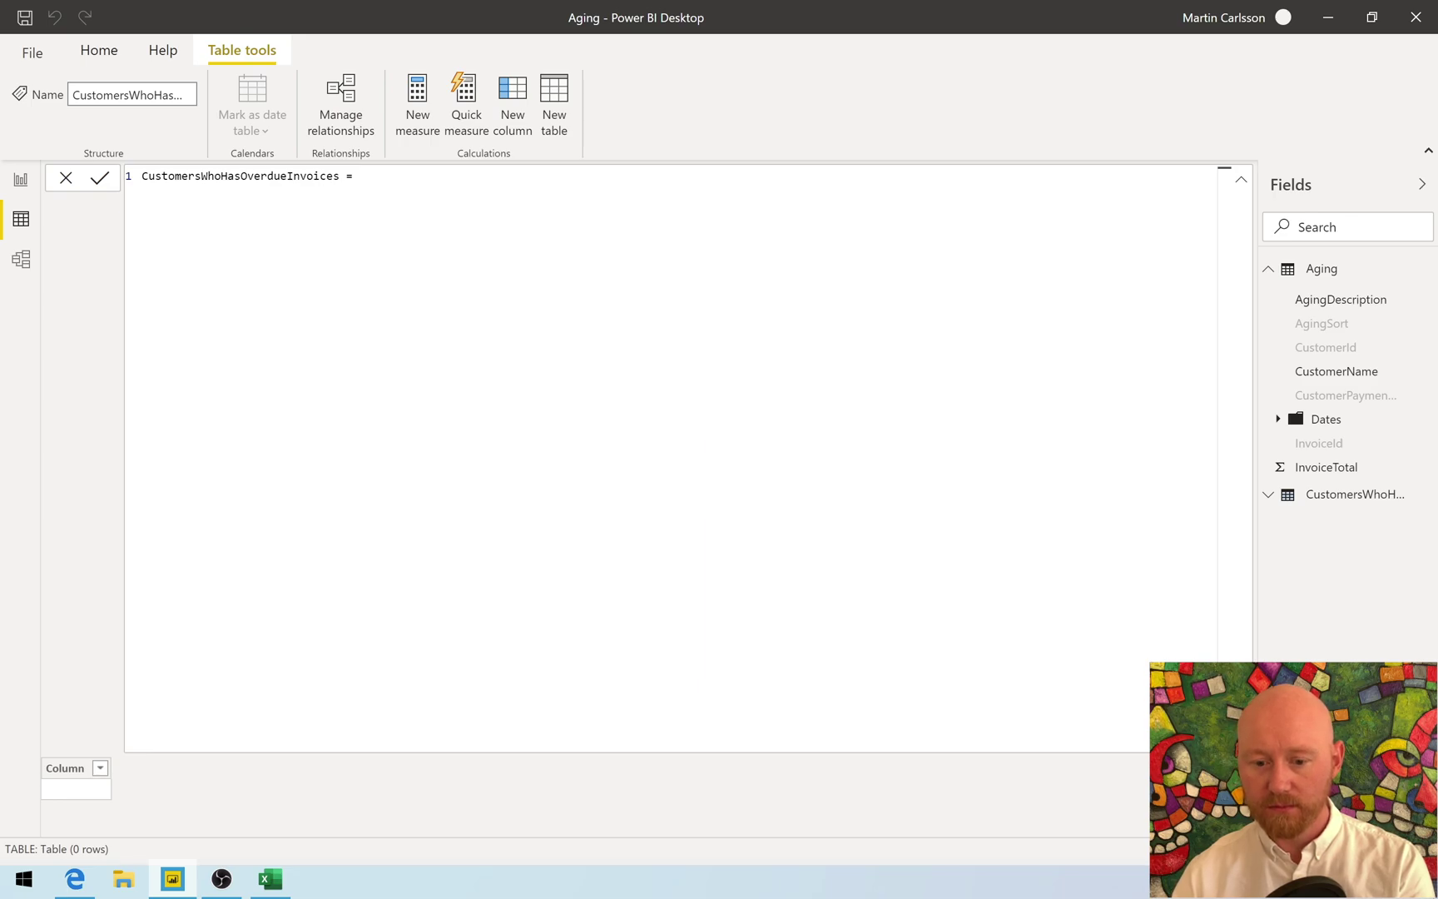
- Start the table formula on a new line with SELECTCOLUMNS, using an indented FILTER over the Aging table as its first argument
key("shift+Return")
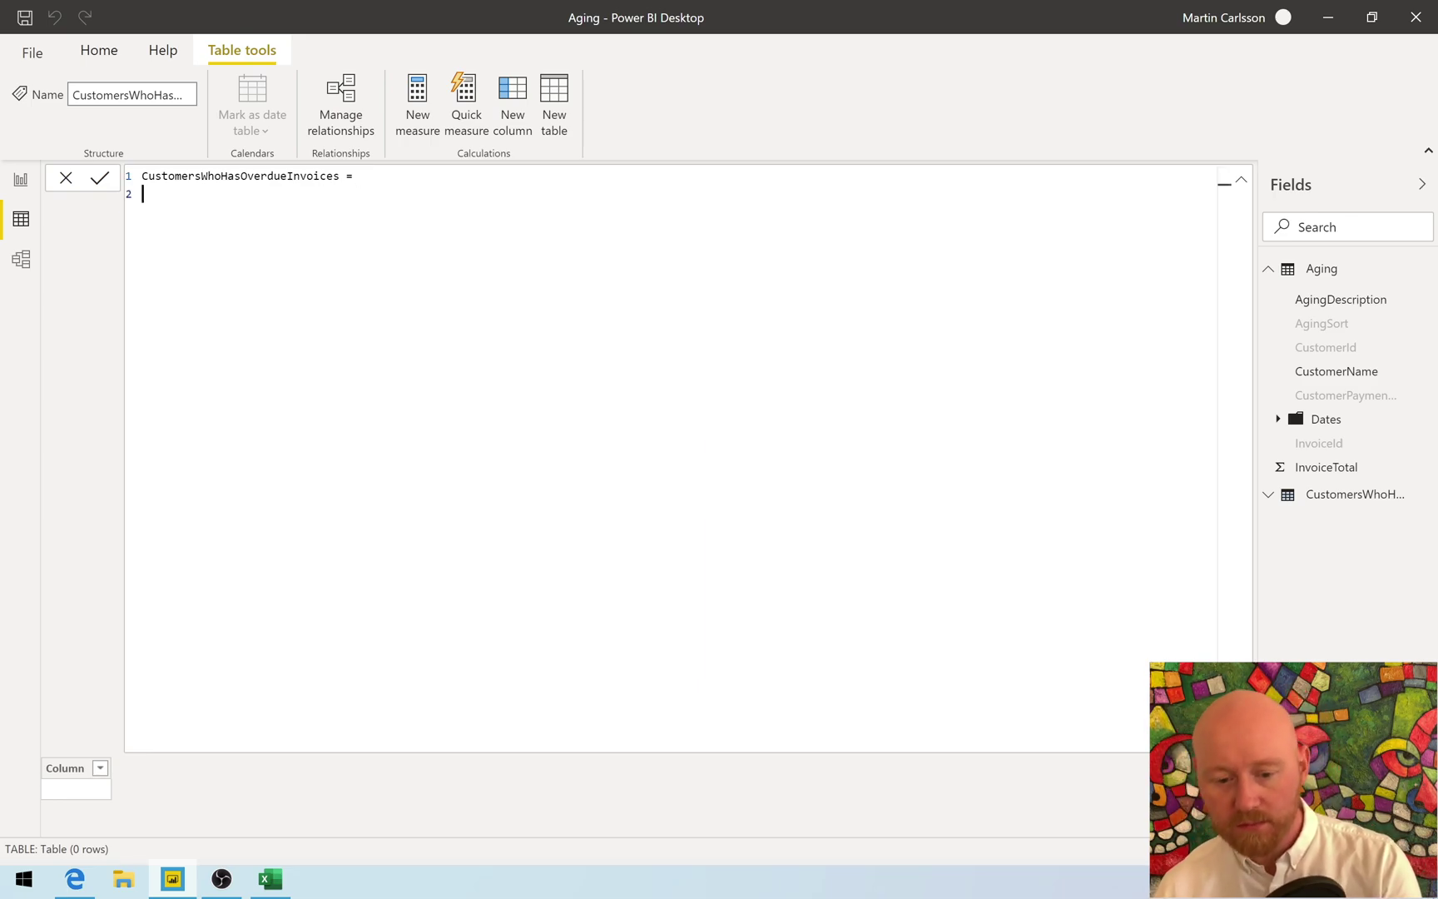
type("select")
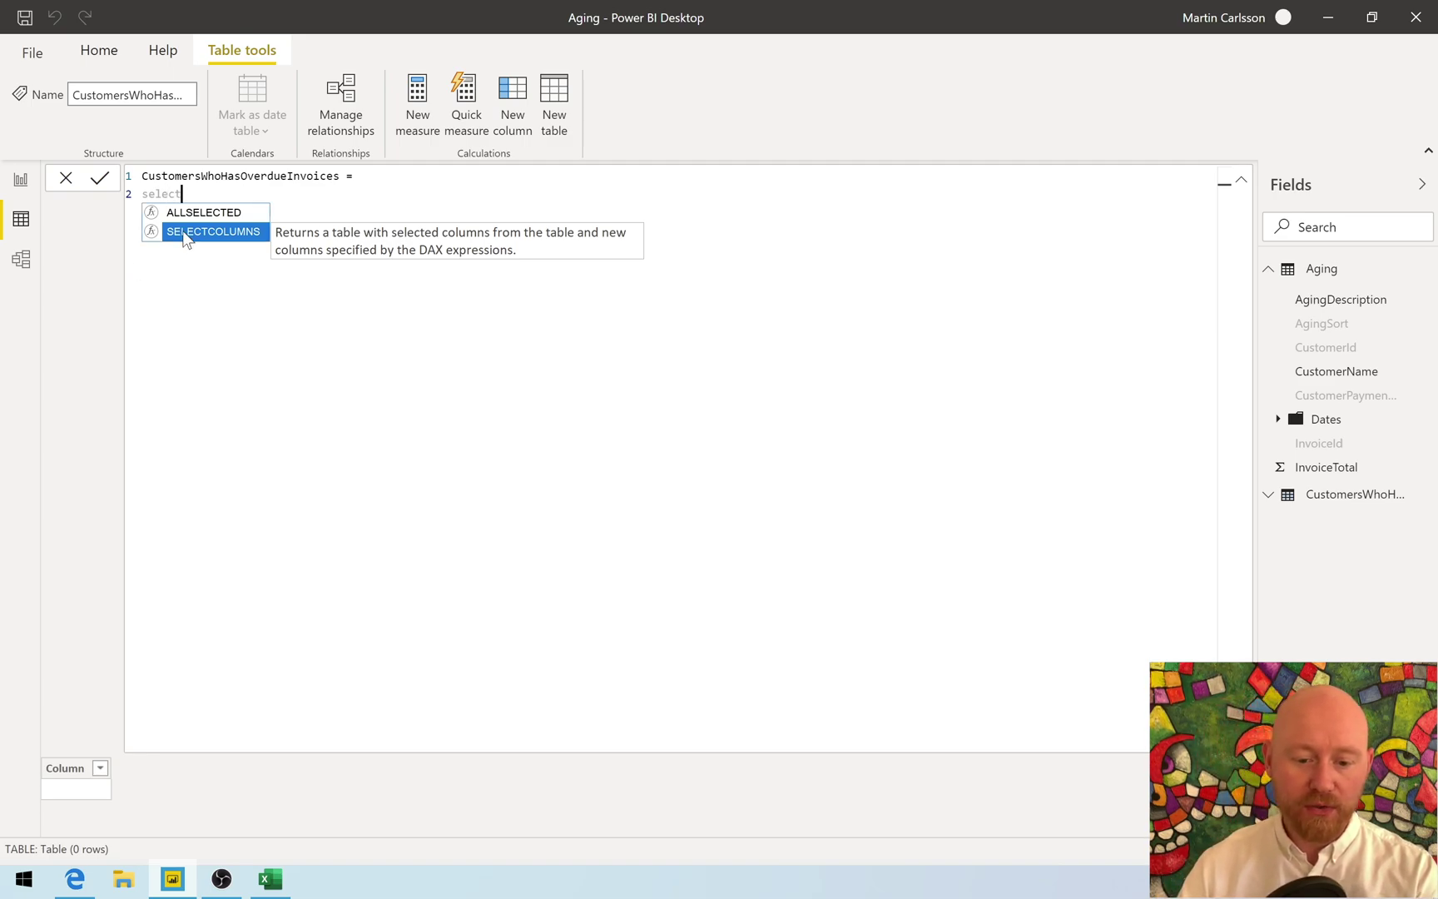
key("Tab")
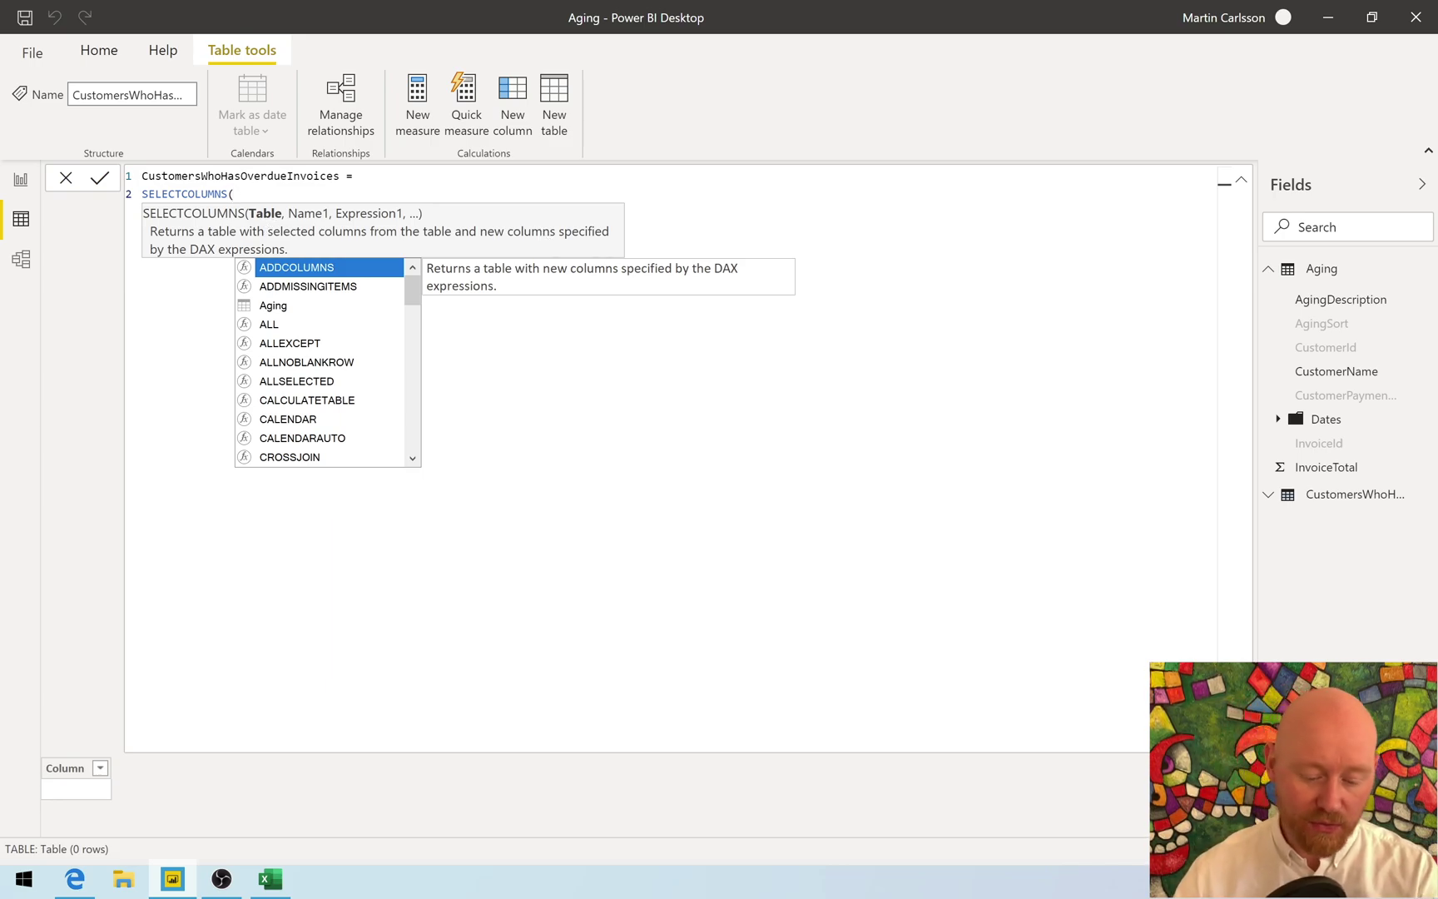
key("shift+Return")
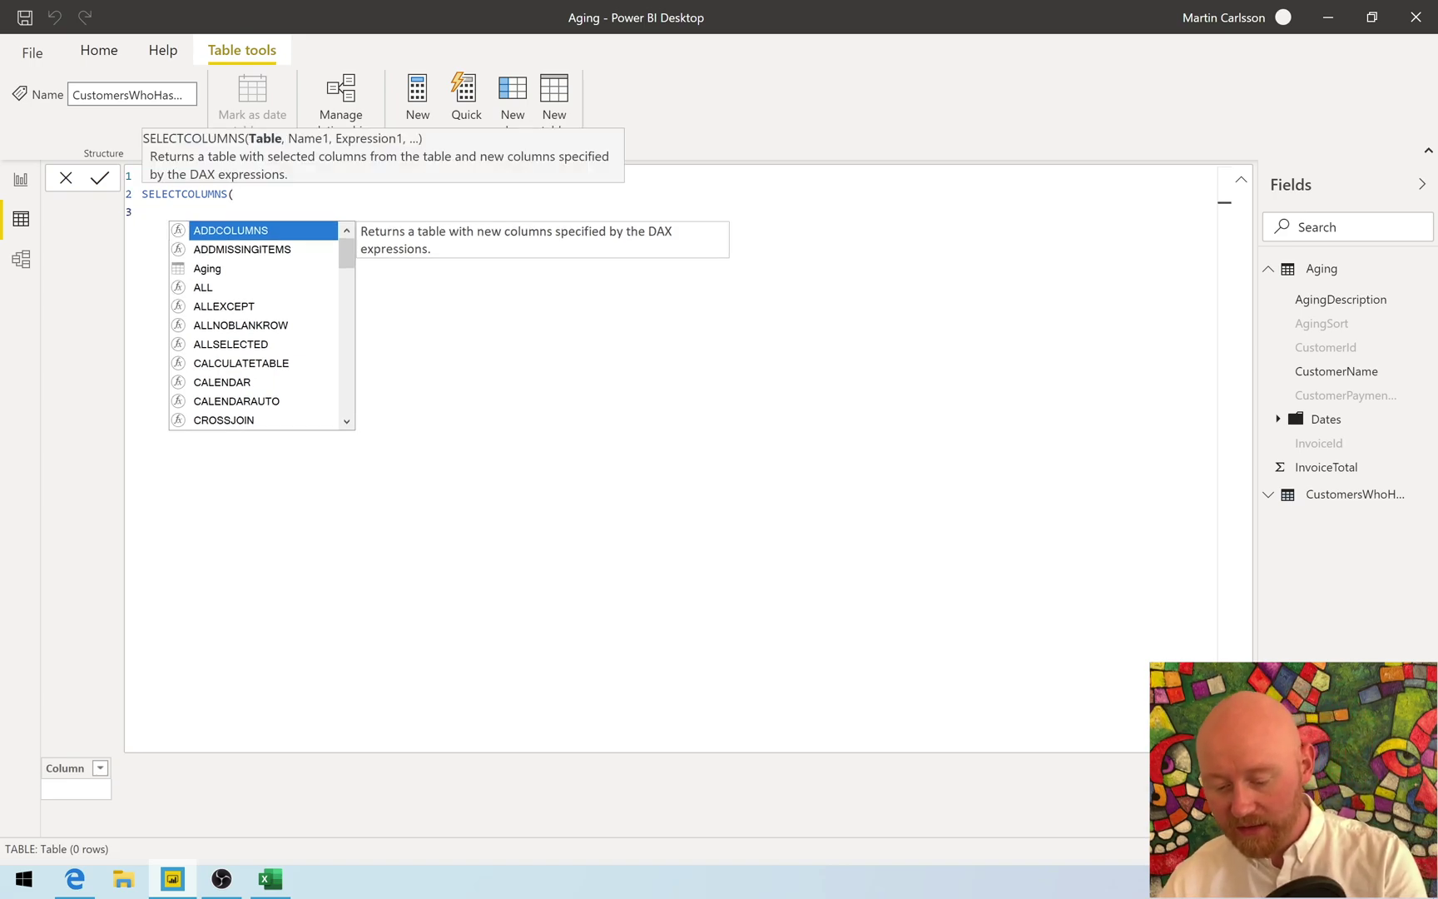
type("filter")
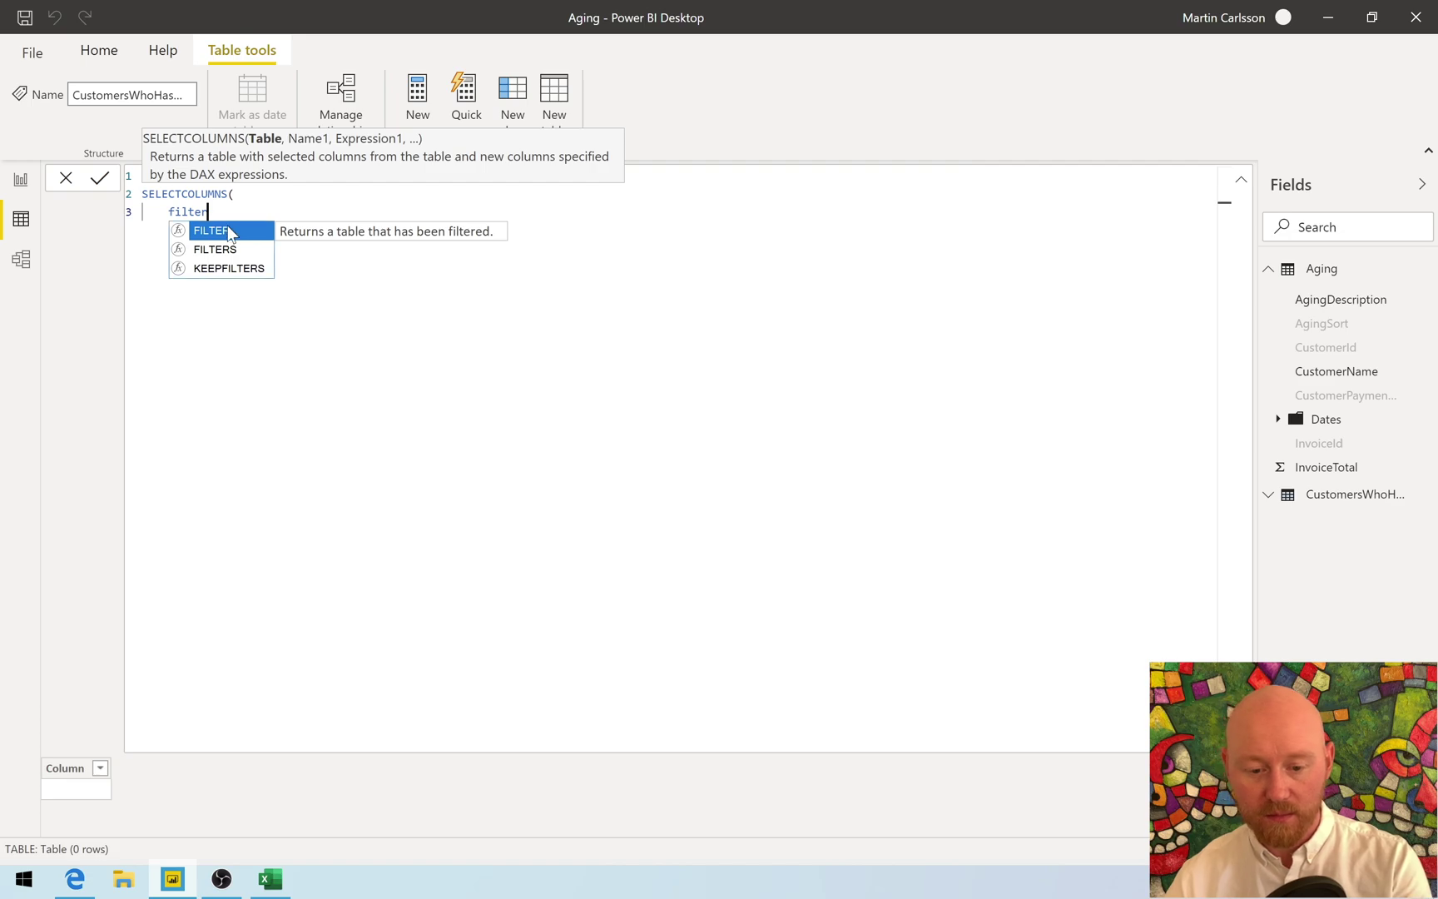
left_click(223, 236)
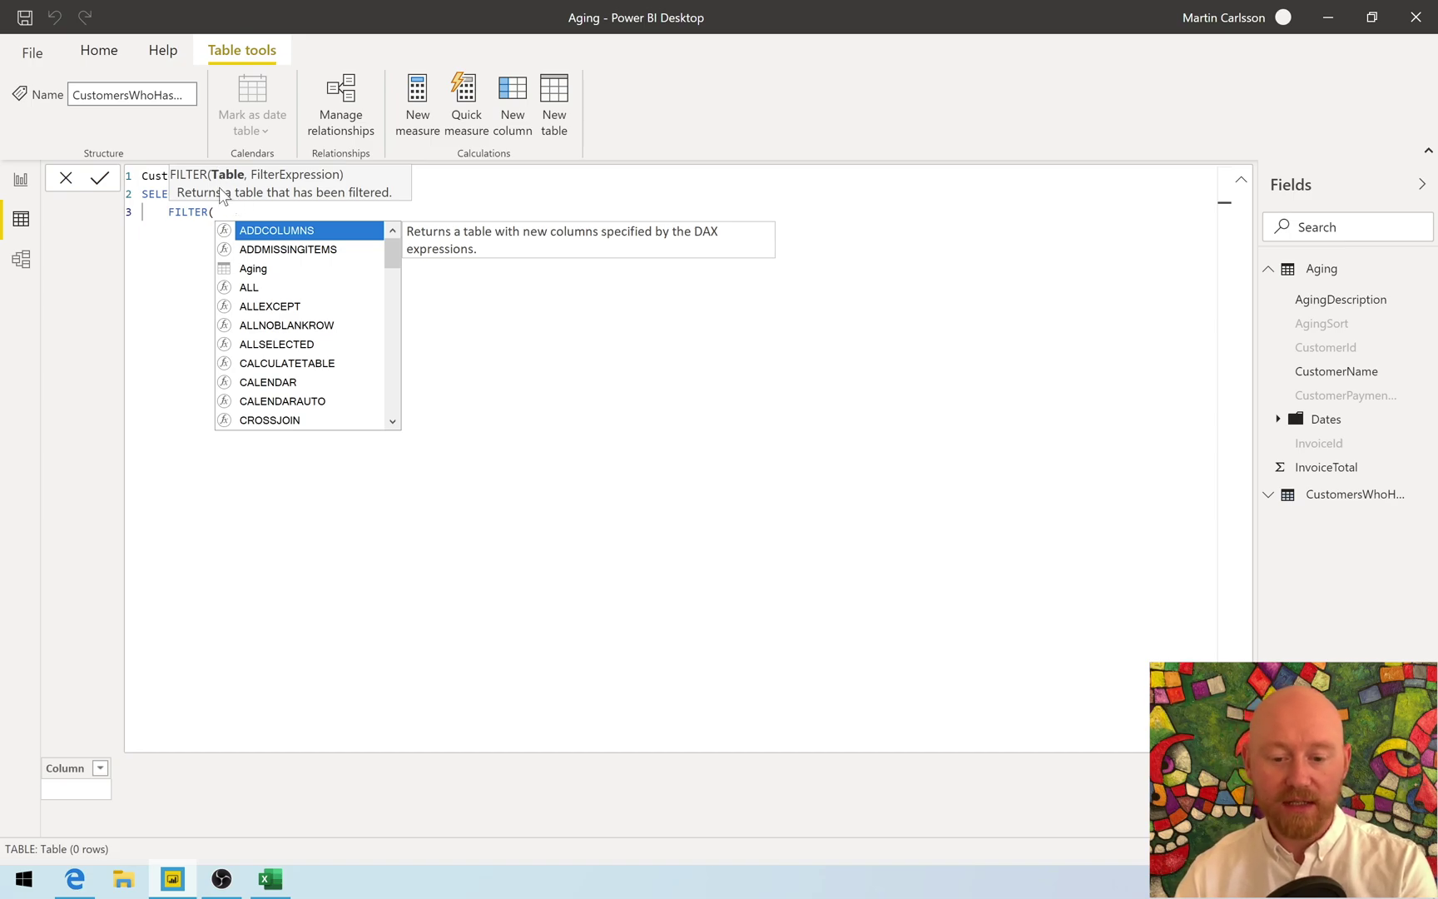
left_click(254, 268)
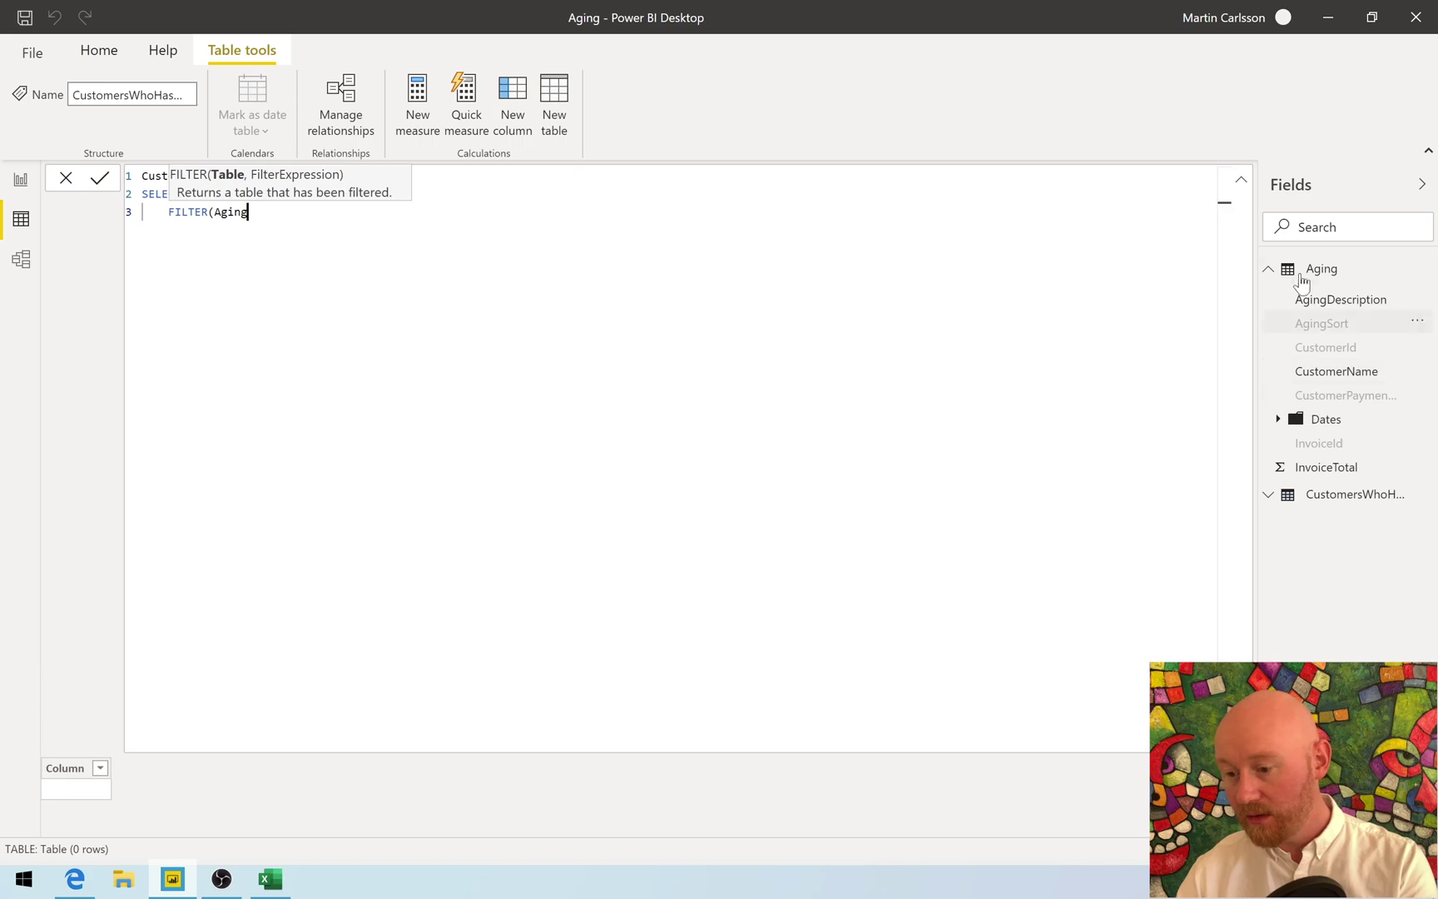
- Complete the FILTER with the condition Aging[AgingDescription]="Overdue", followed by a comma and SELECTCOLUMNS's closing parenthesis
type(",")
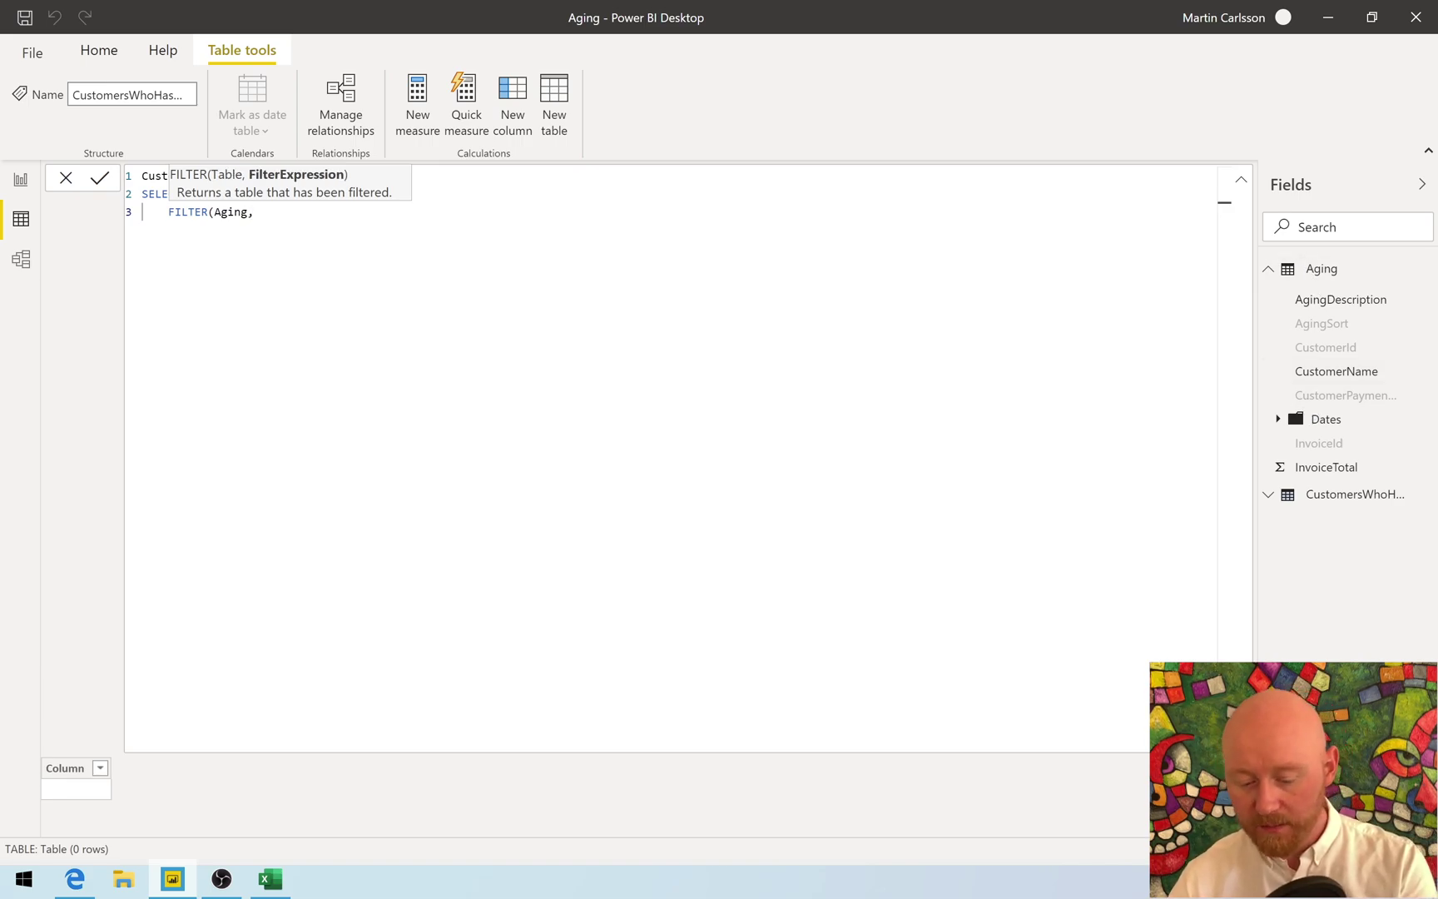
type("aging")
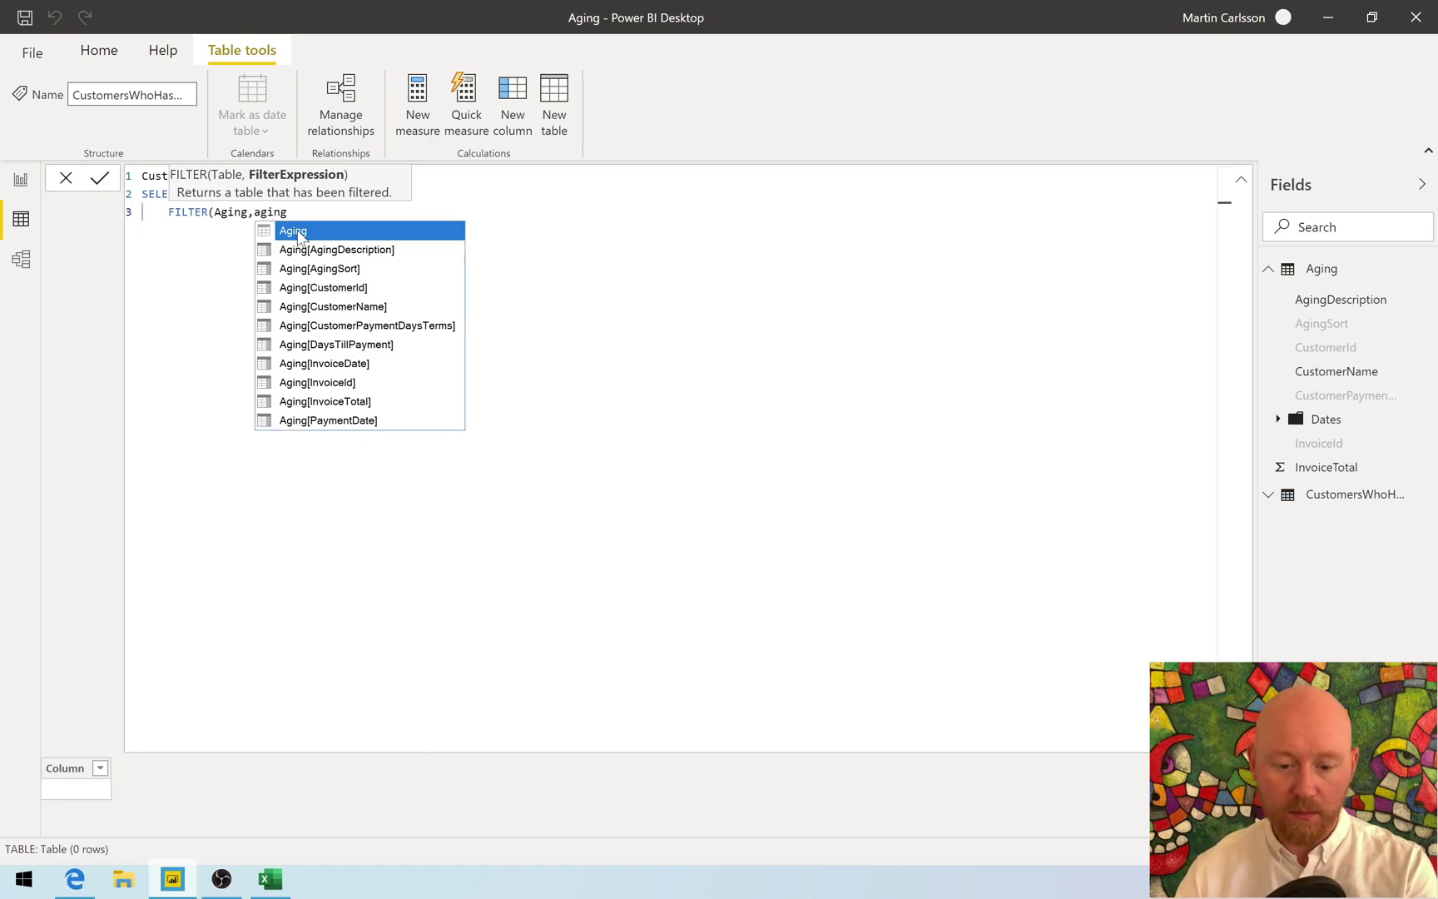
double_click(336, 249)
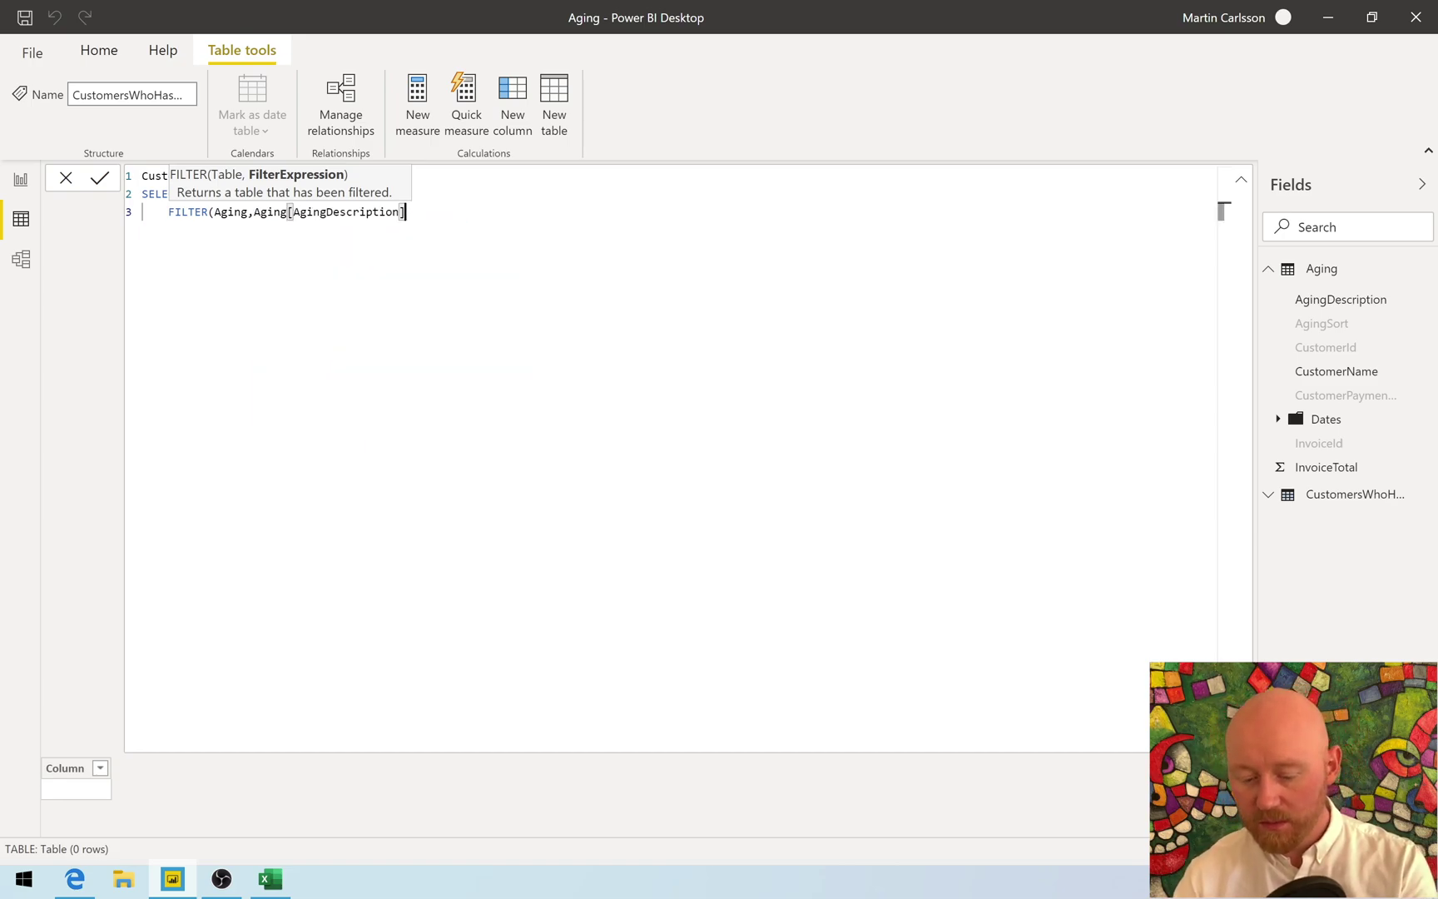
type(")")
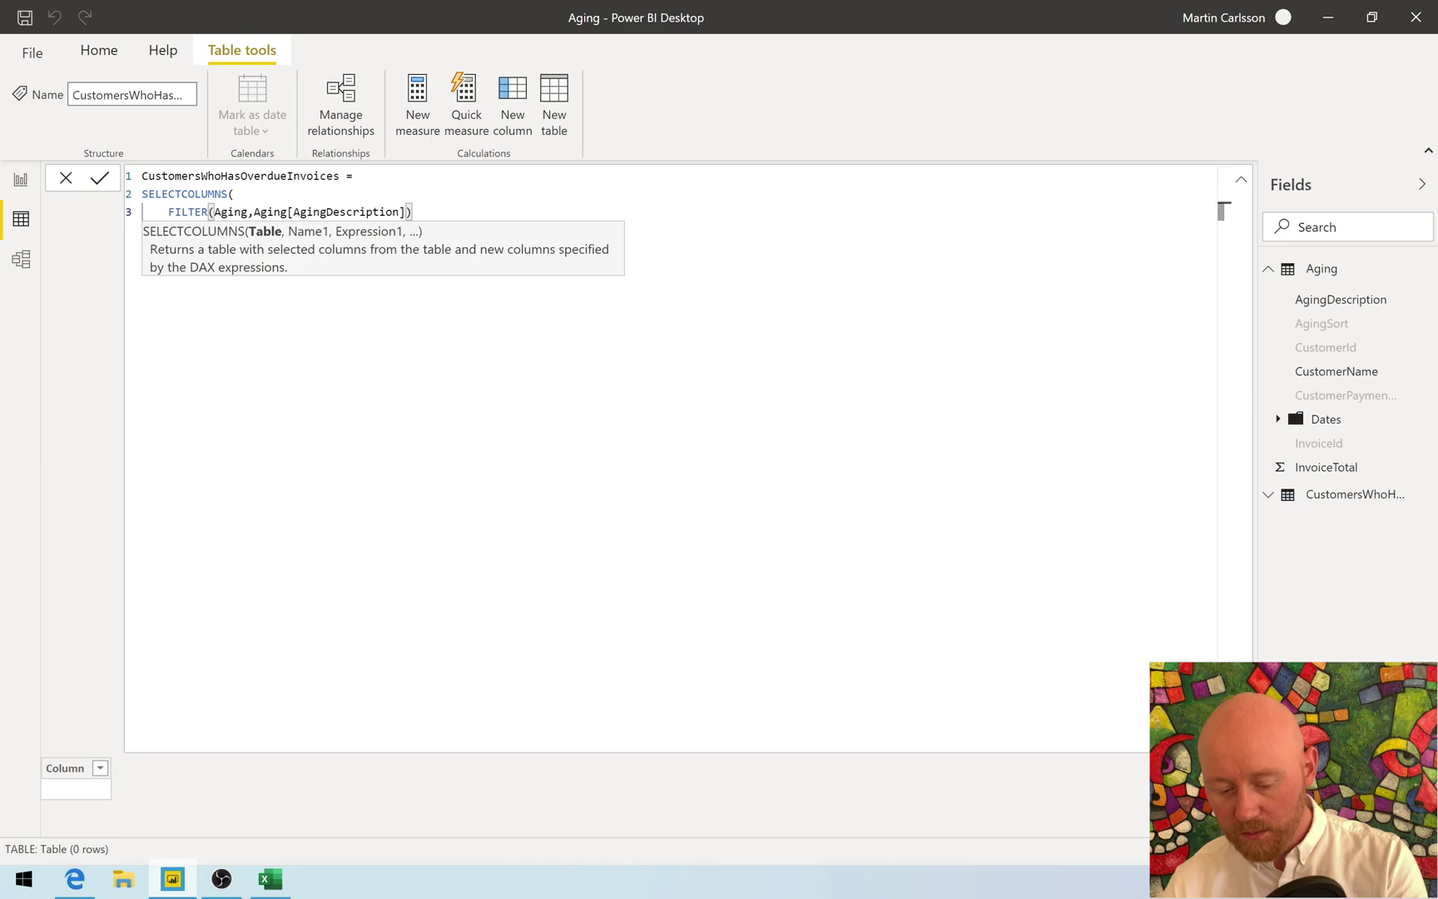
type("@")
key("BackSpace")
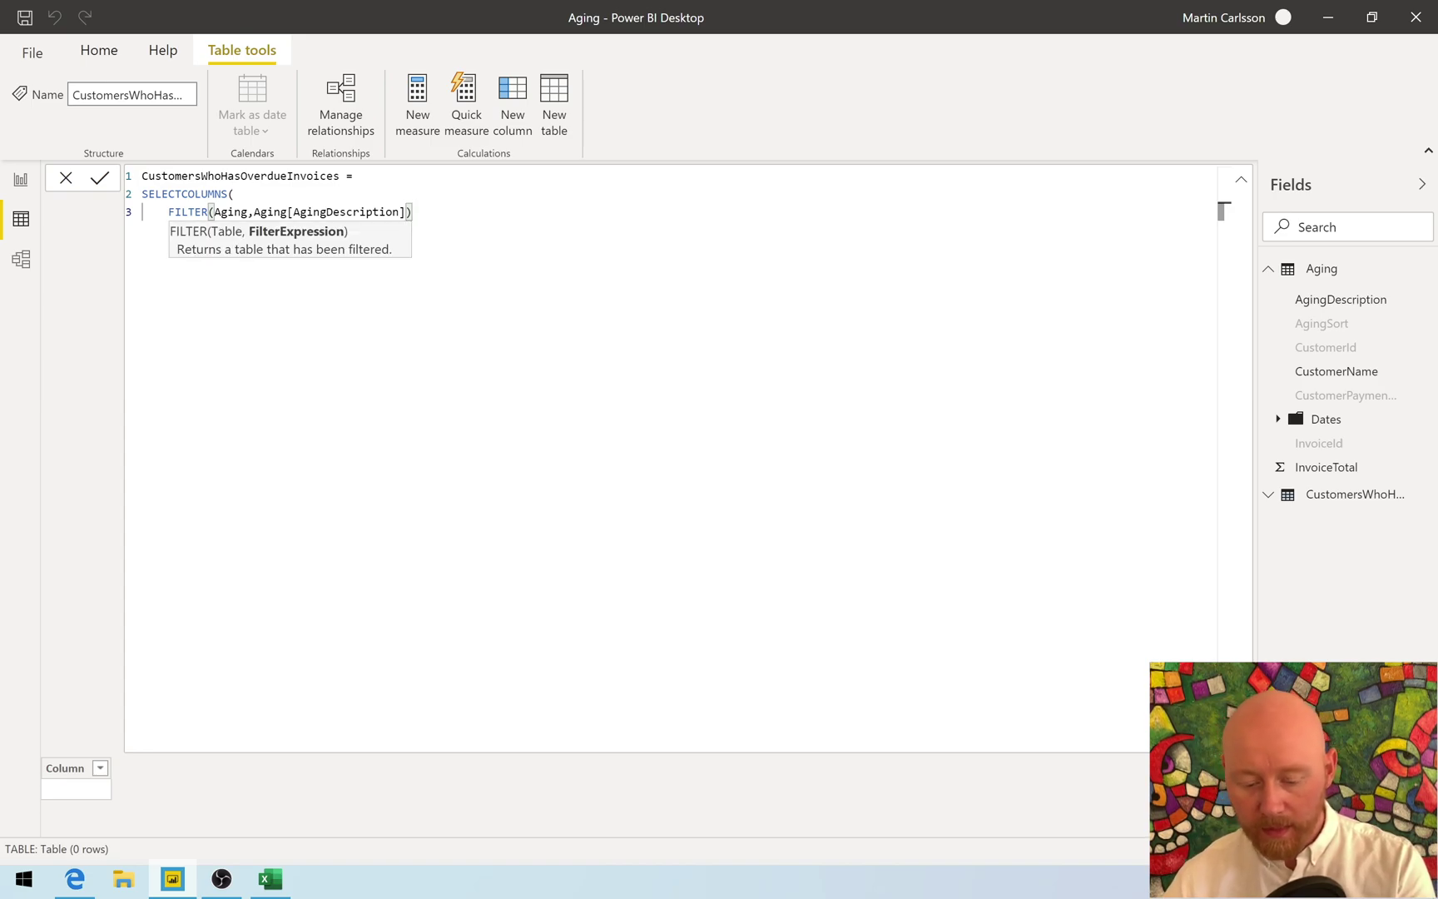
type("\"")
key("BackSpace")
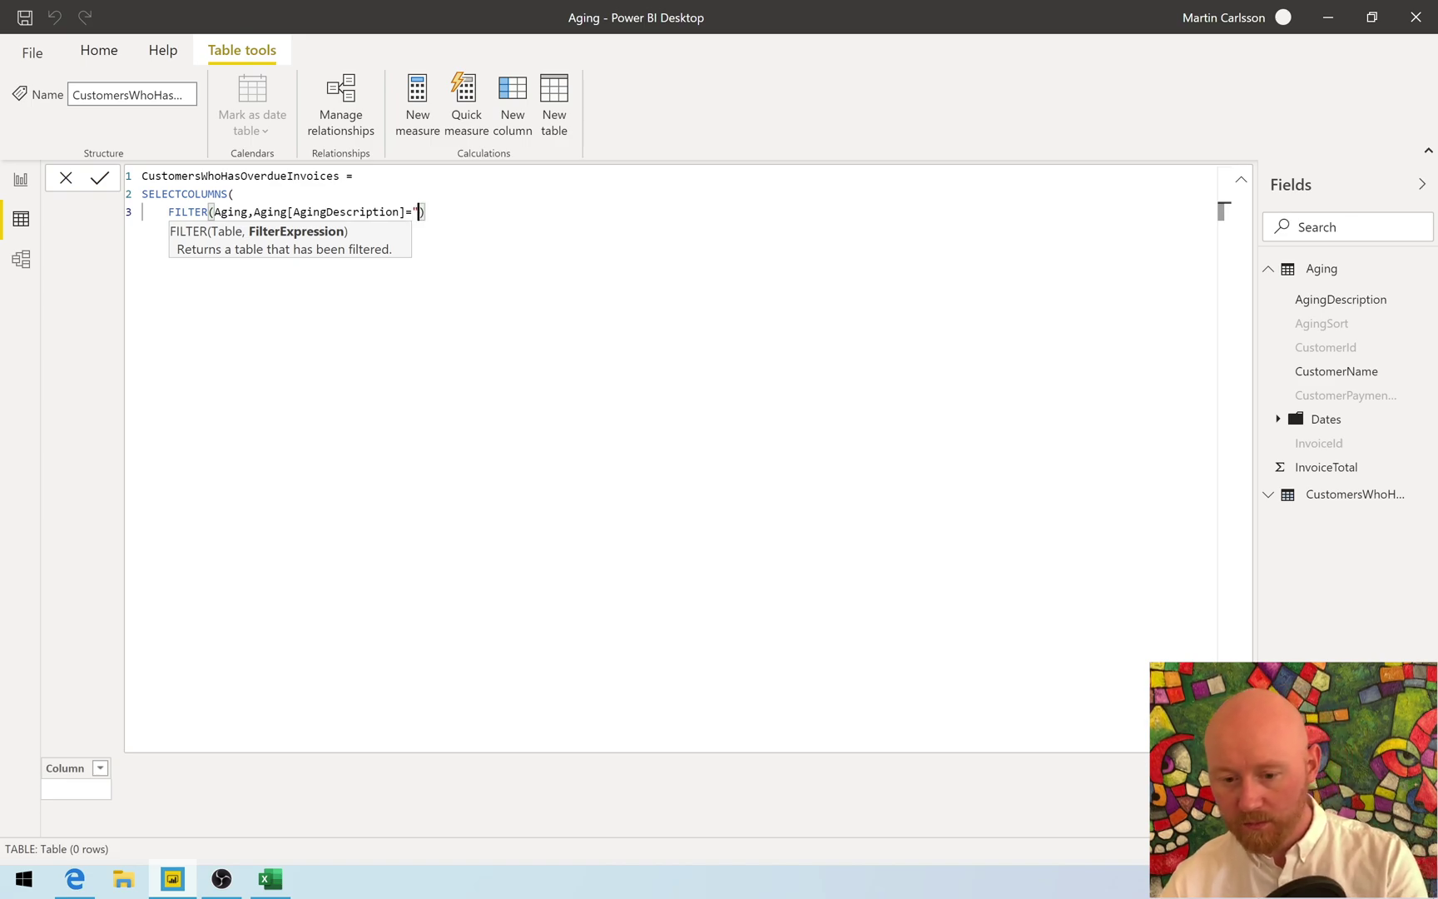
type("=\"Over")
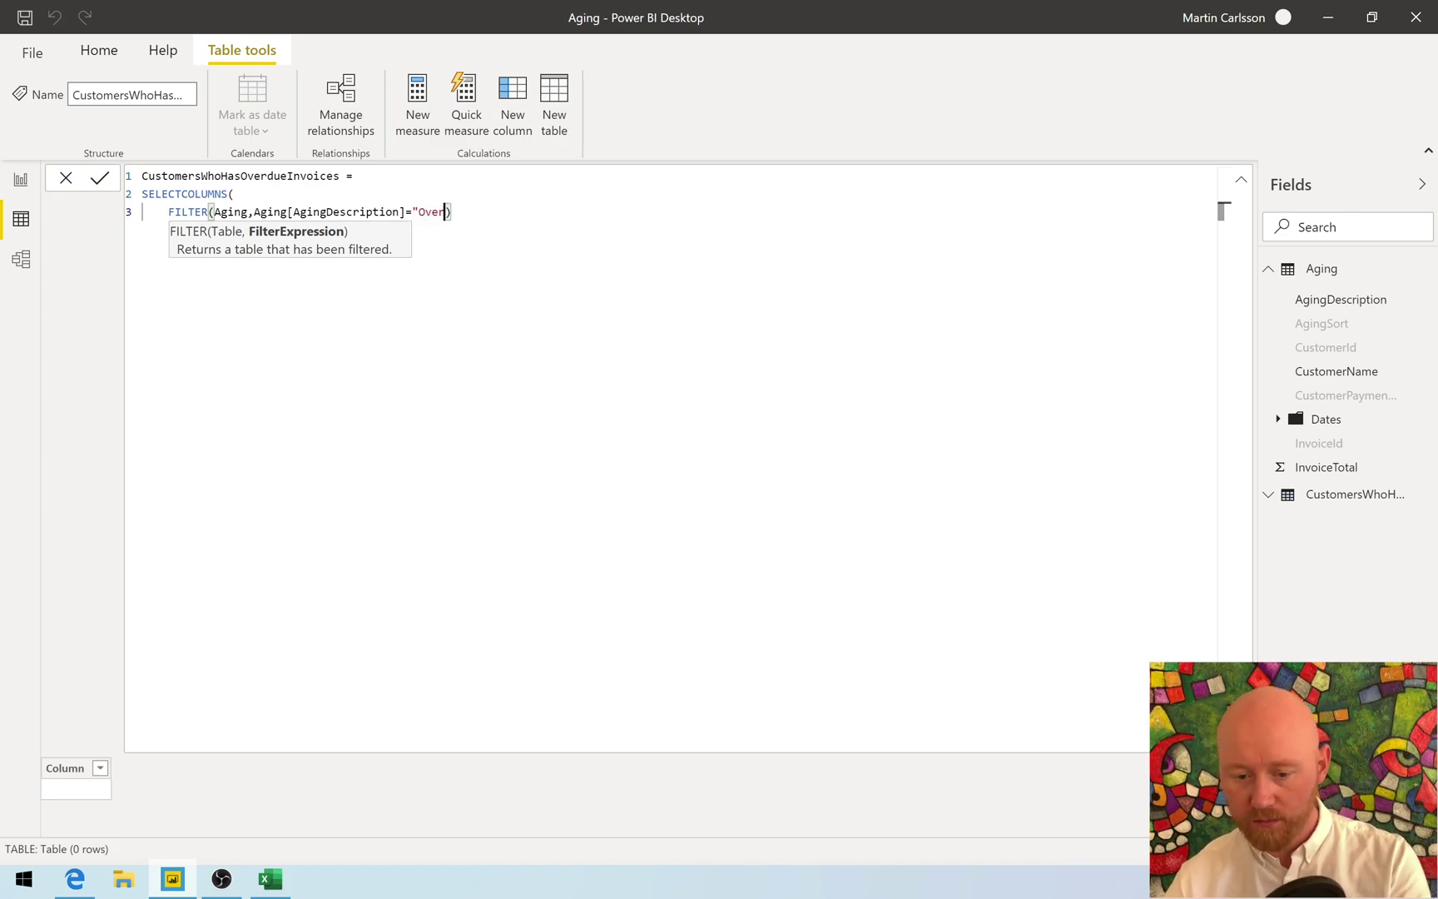
type("due\"")
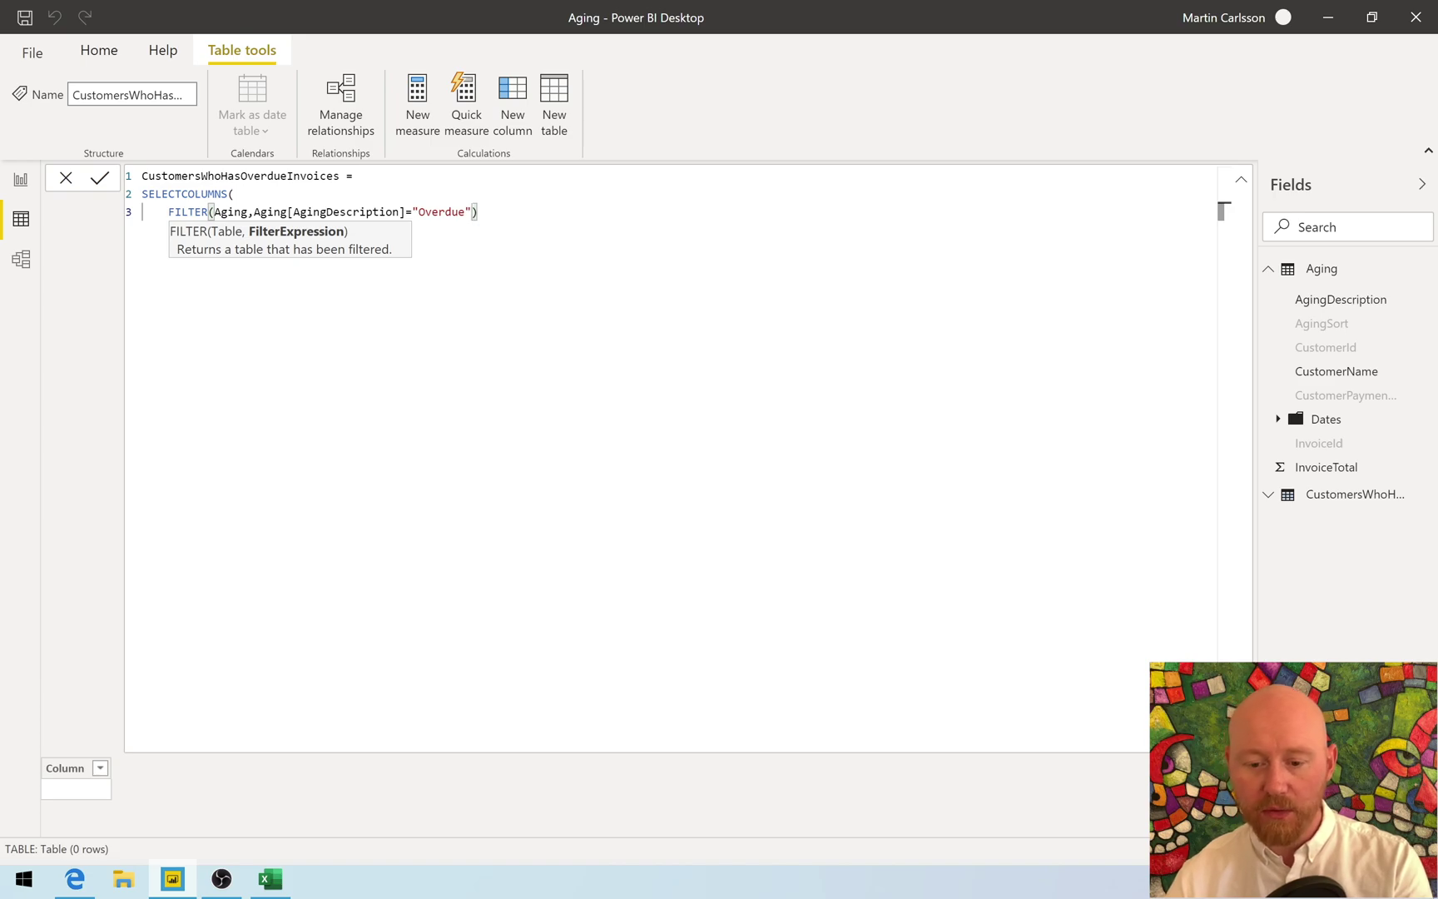
type("),")
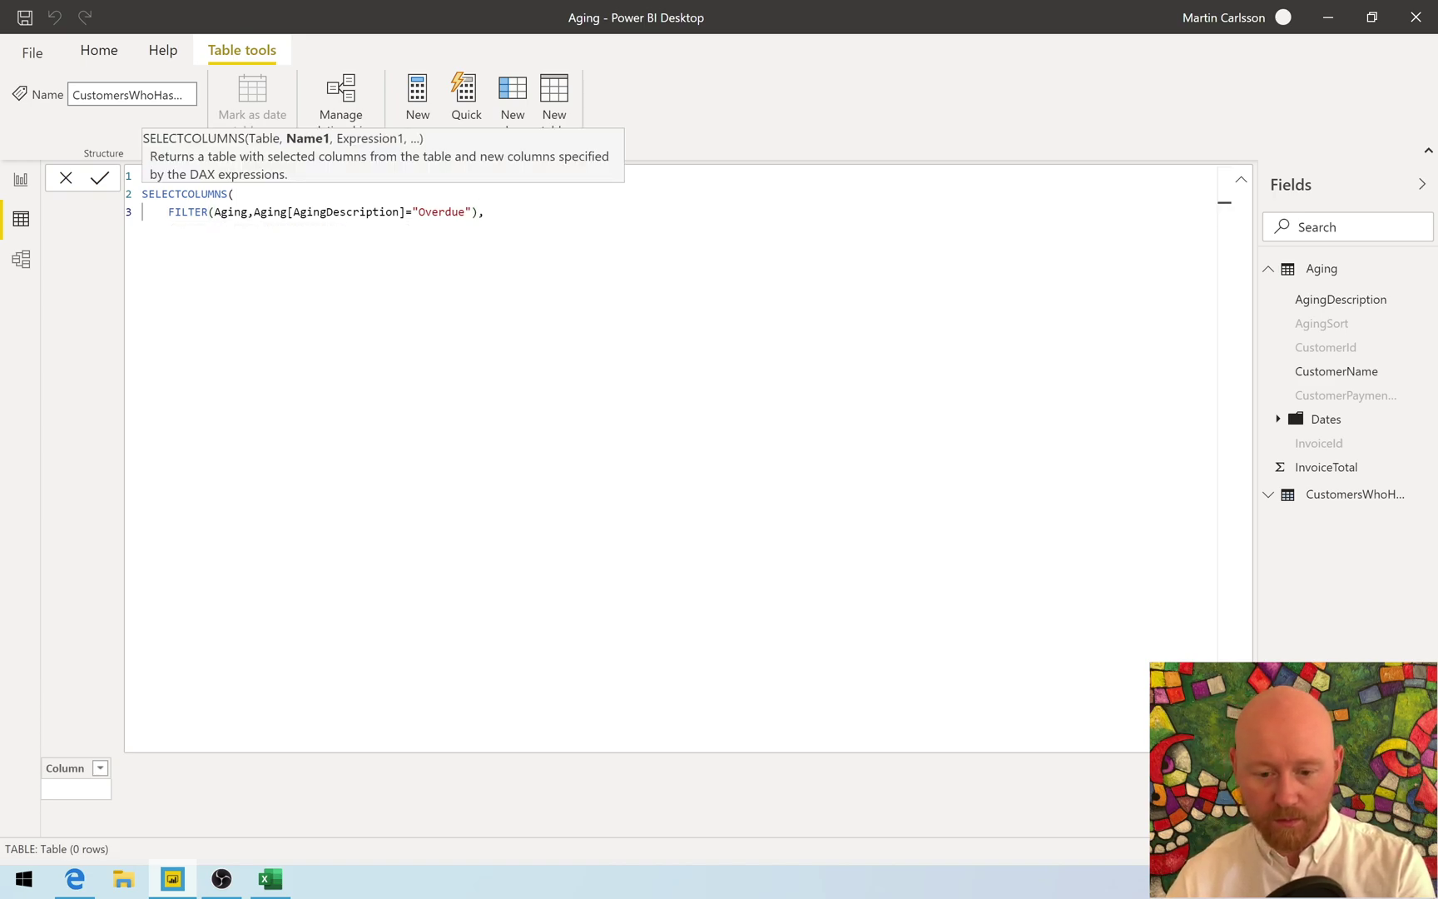
type(")")
key("Return")
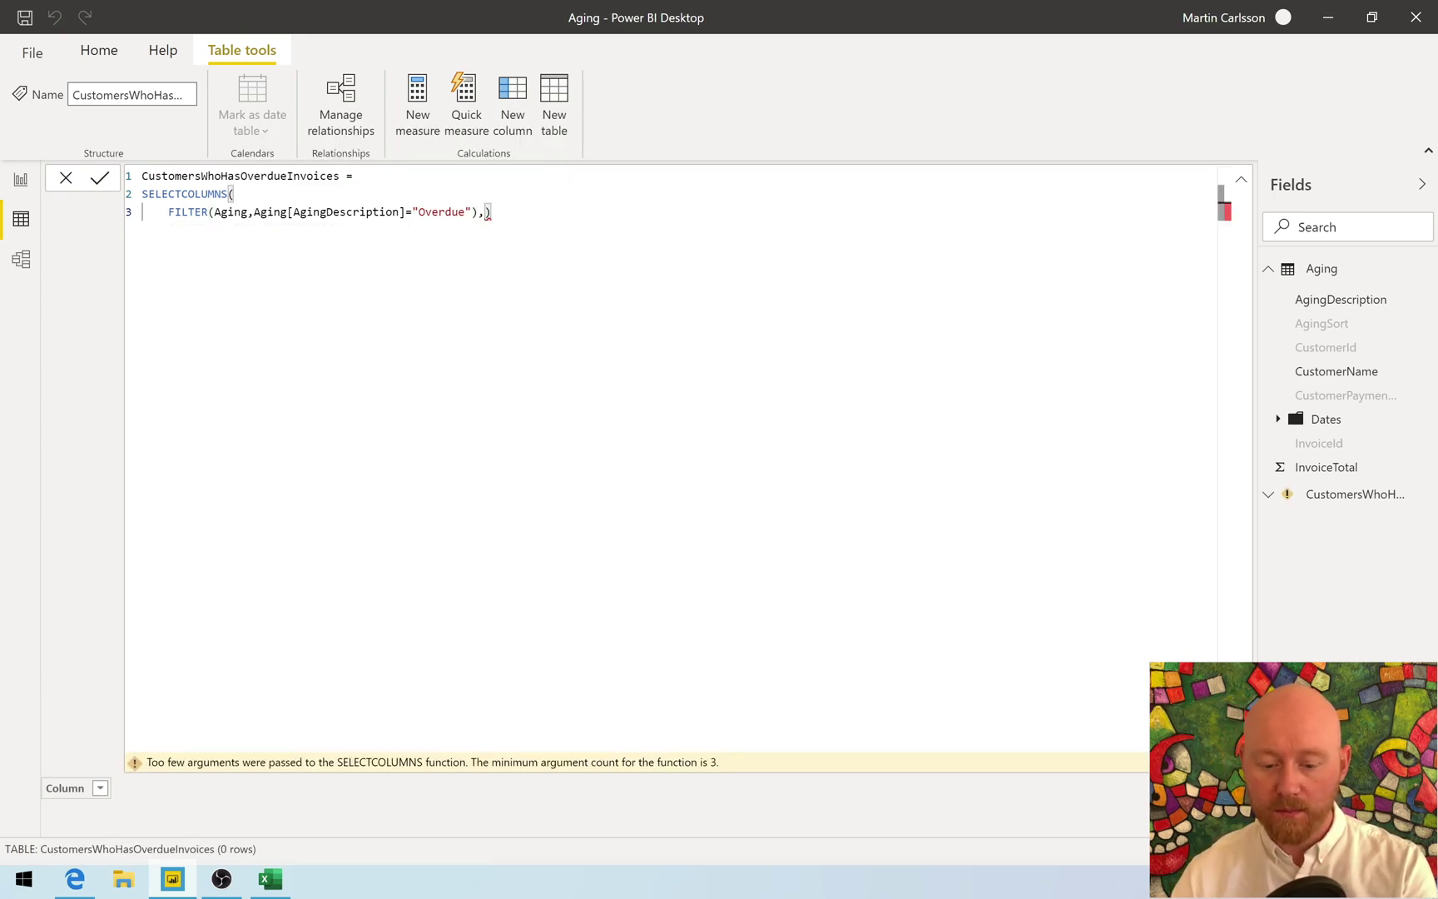
- Add the output column name "CustomerId" on its own line before the closing parenthesis of SELECTCOLUMNS
key("shift+Return")
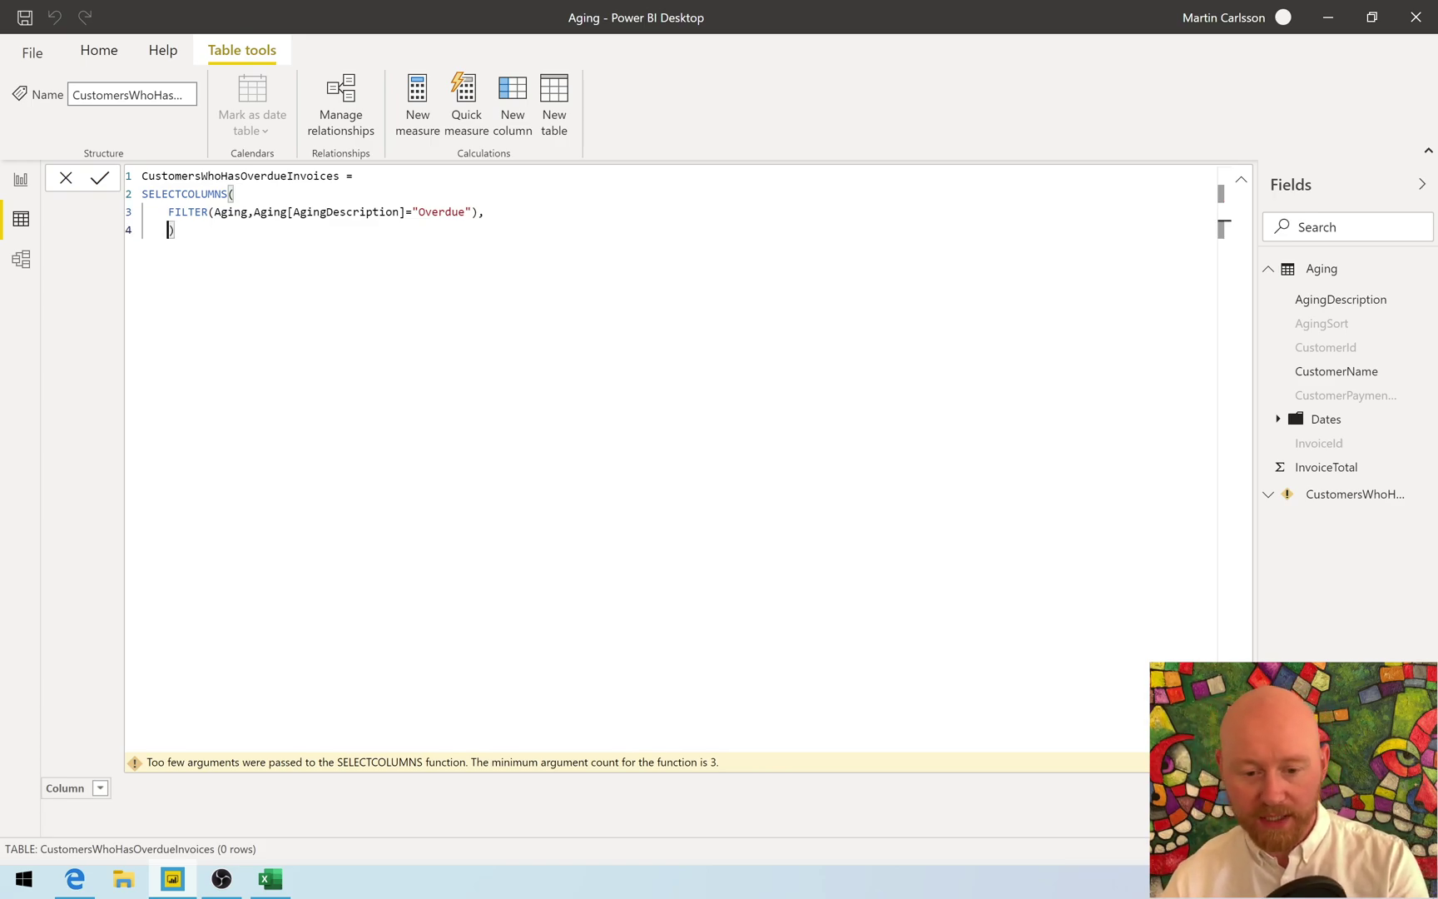
type("\"In")
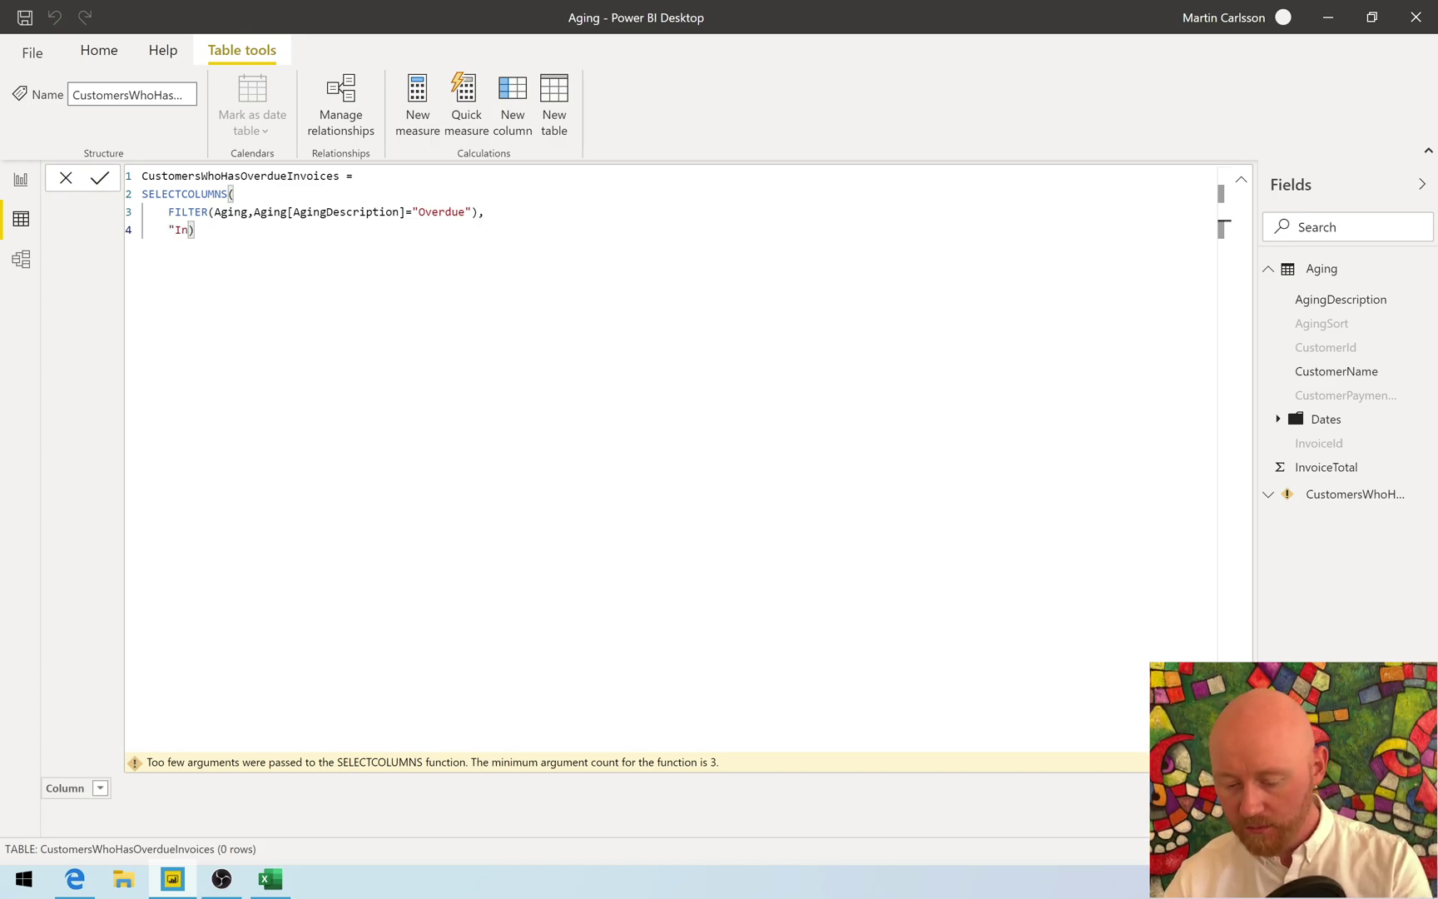
key("BackSpace")
key("BackSpace")
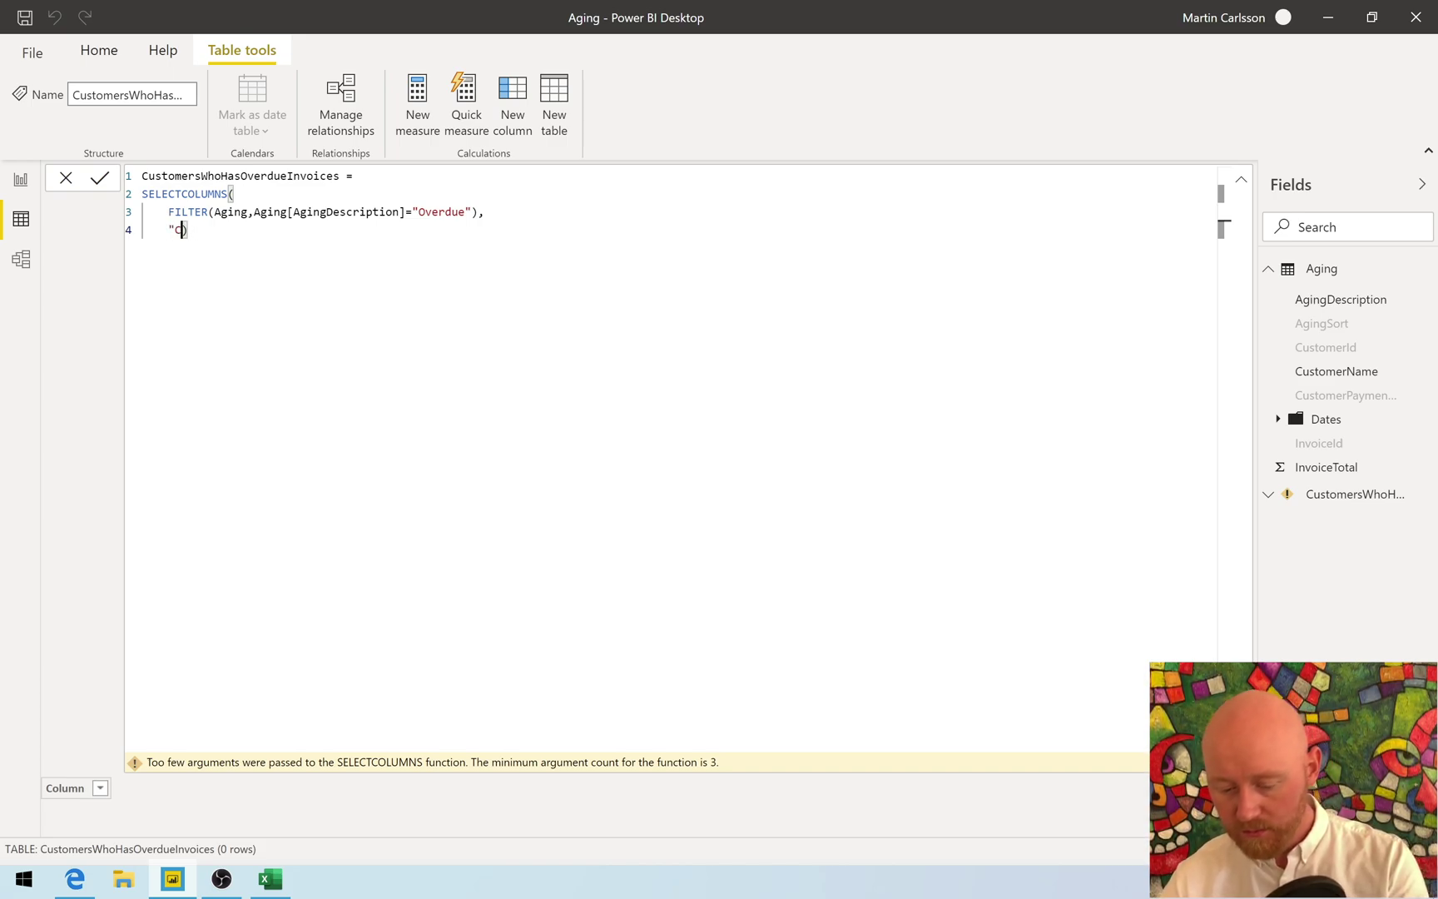
key("BackSpace")
key("BackSpace")
key("BackSpace")
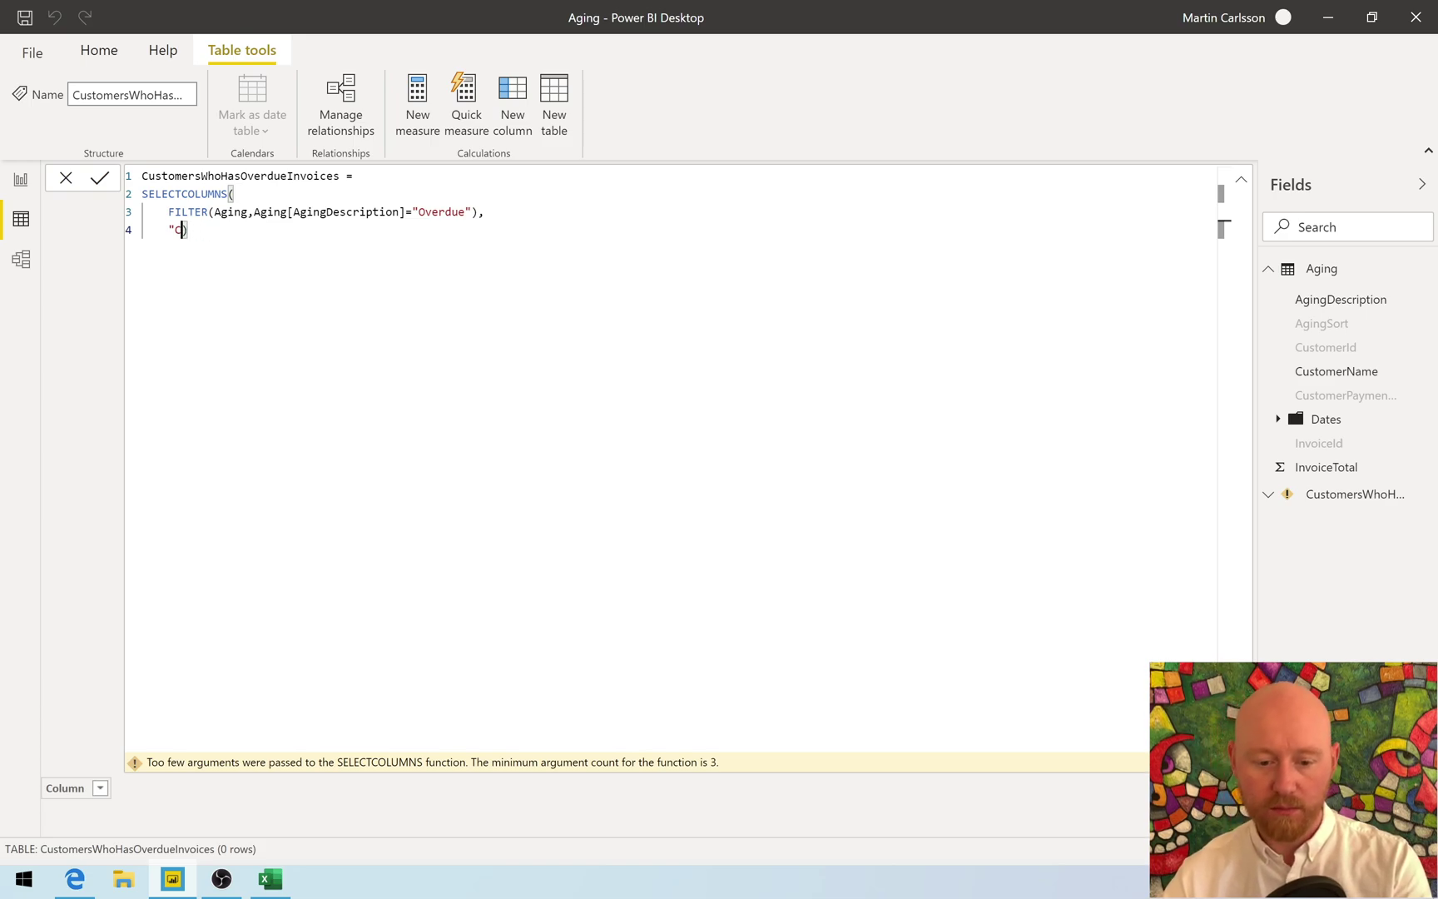
type("Inco")
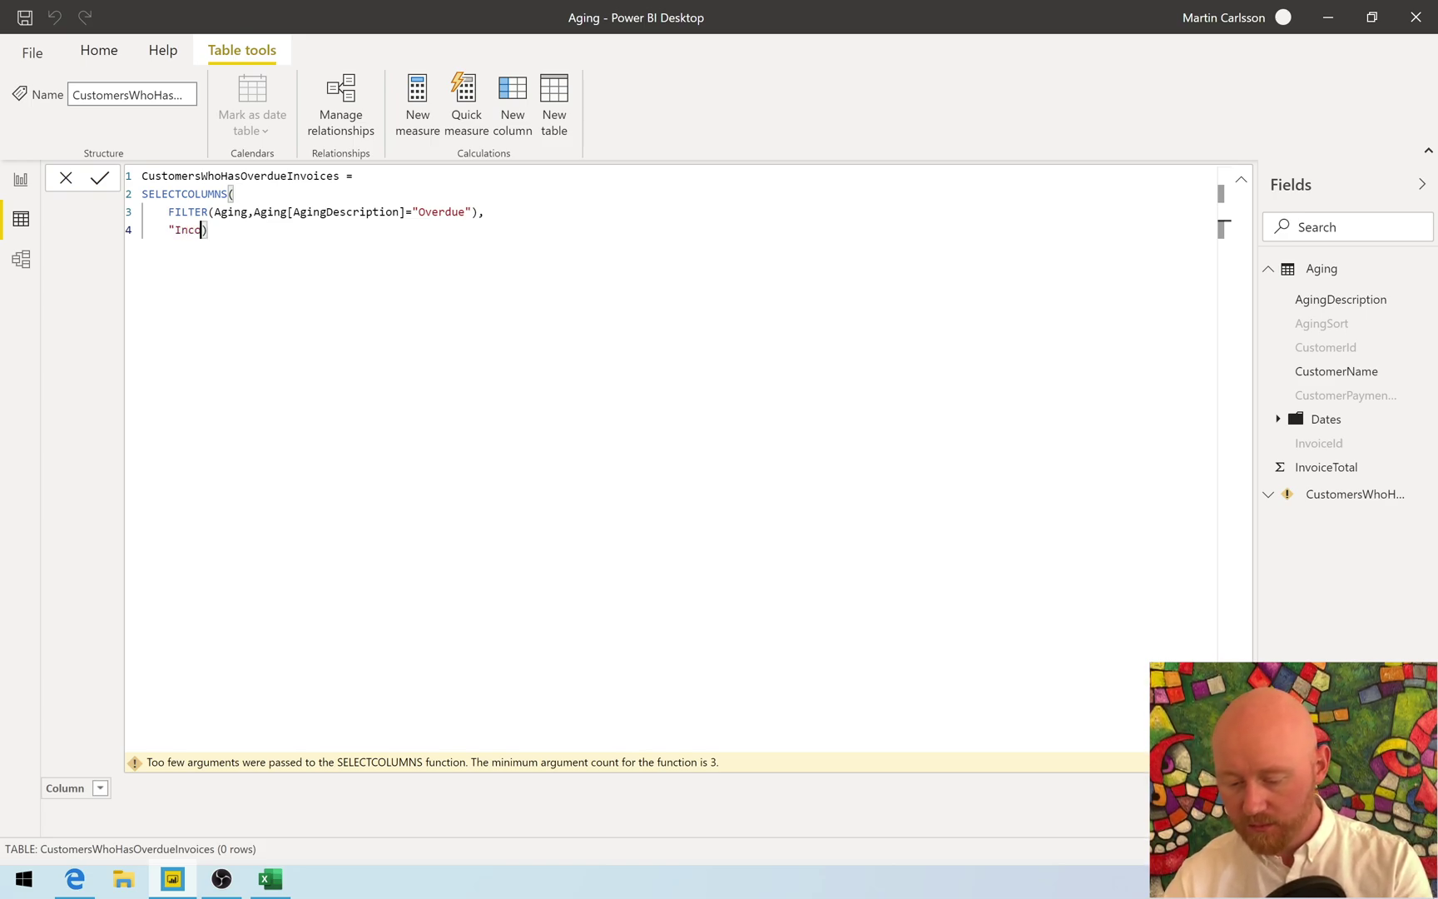
key("BackSpace")
key("BackSpace")
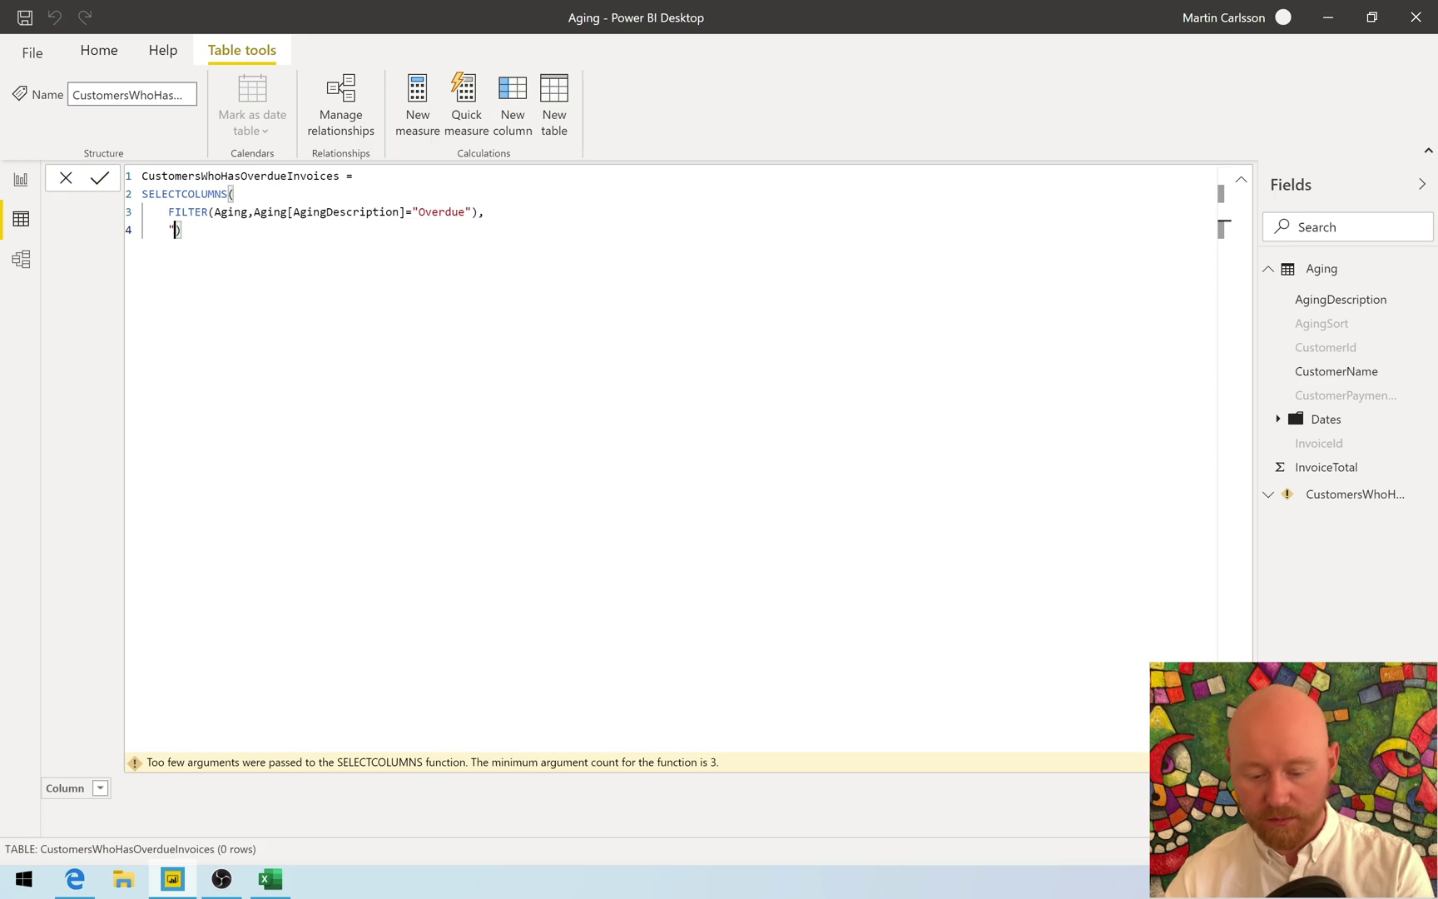
type("customerId")
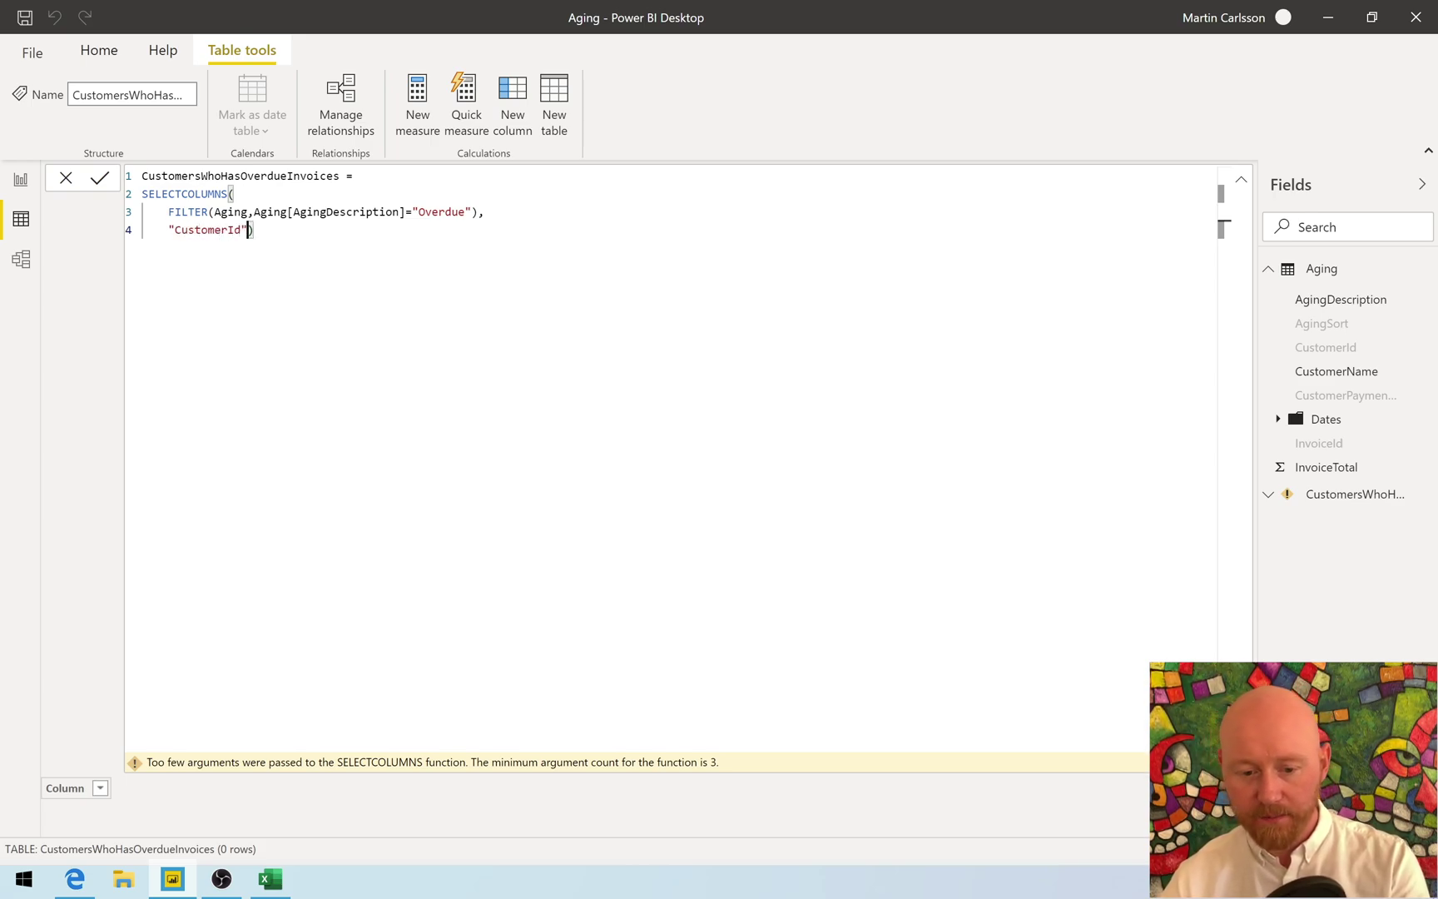
- Add Aging[CustomerId] on a new line as the expression for the "CustomerId" column and commit the table formula
type(",")
key("shift+Return")
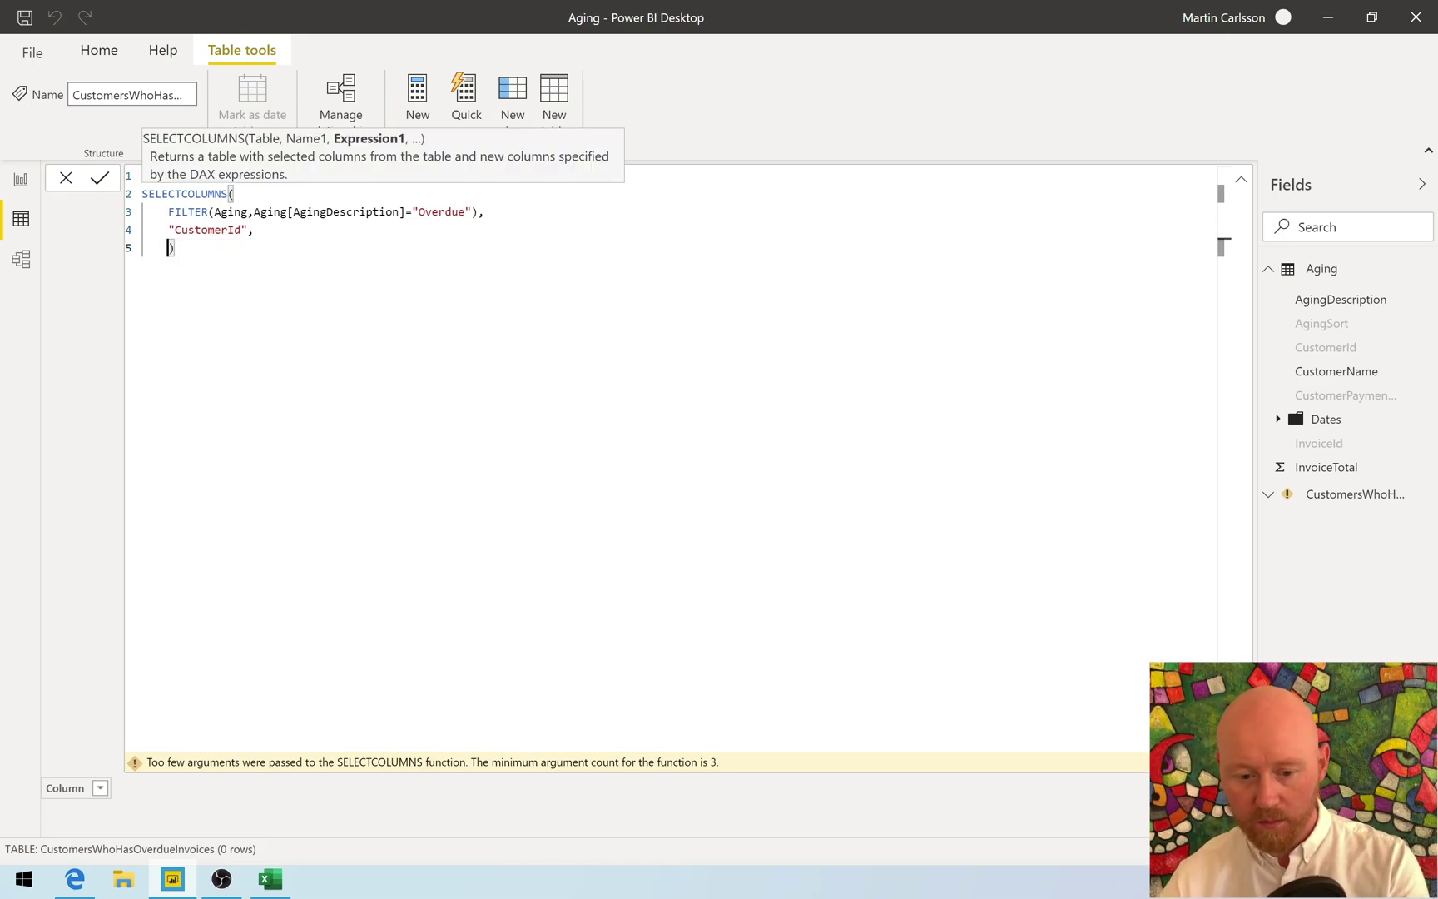
type("Aging")
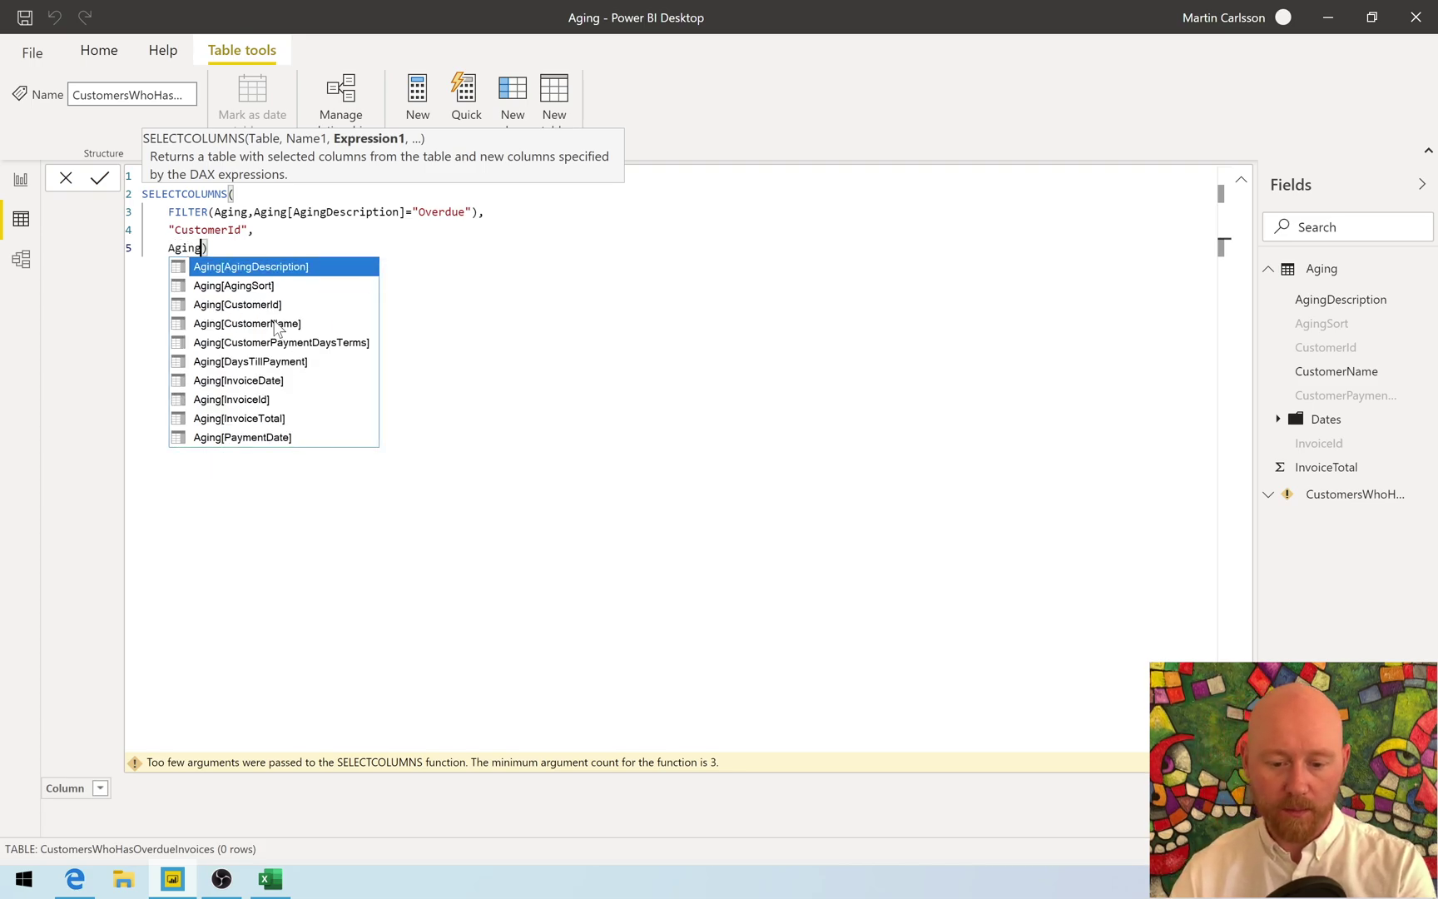
double_click(273, 309)
key("End")
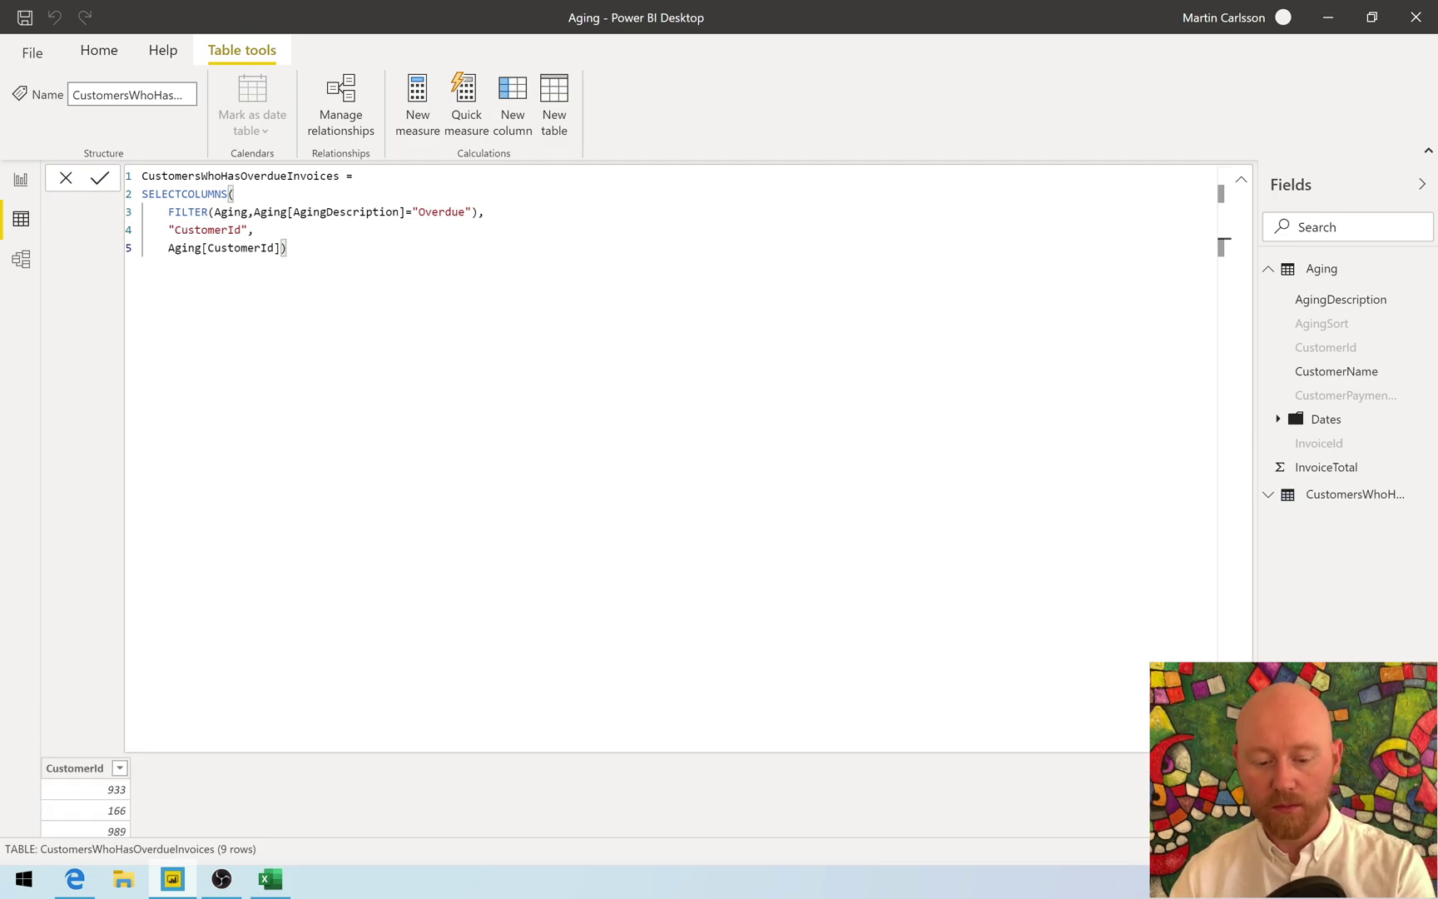
- Review the CustomerId rows returned by the calculated table together with the SELECTCOLUMNS and FILTER parts of its formula
left_click(1241, 179)
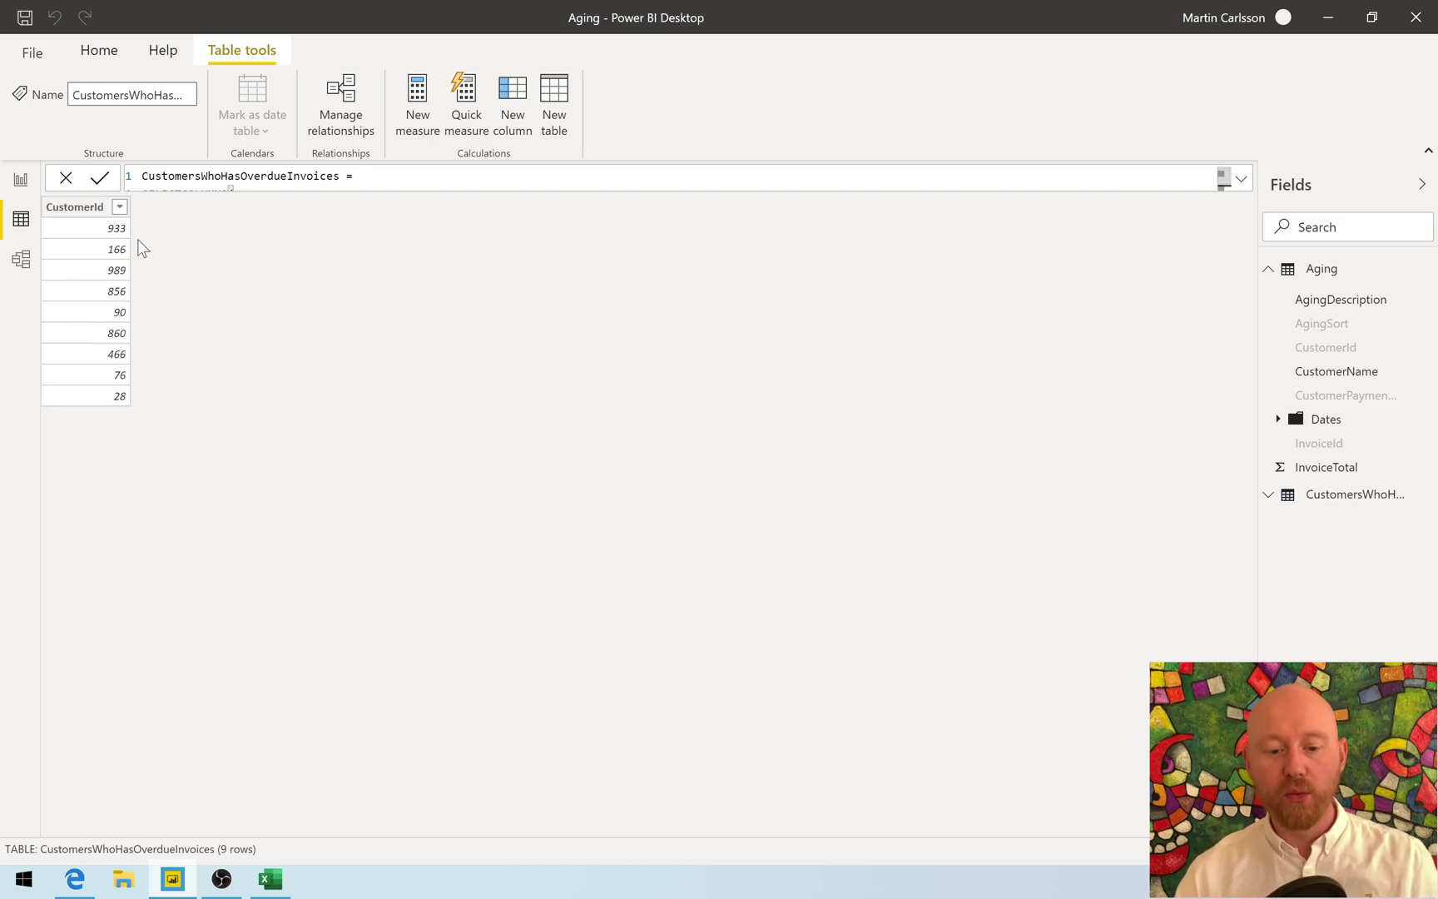
left_click(1241, 180)
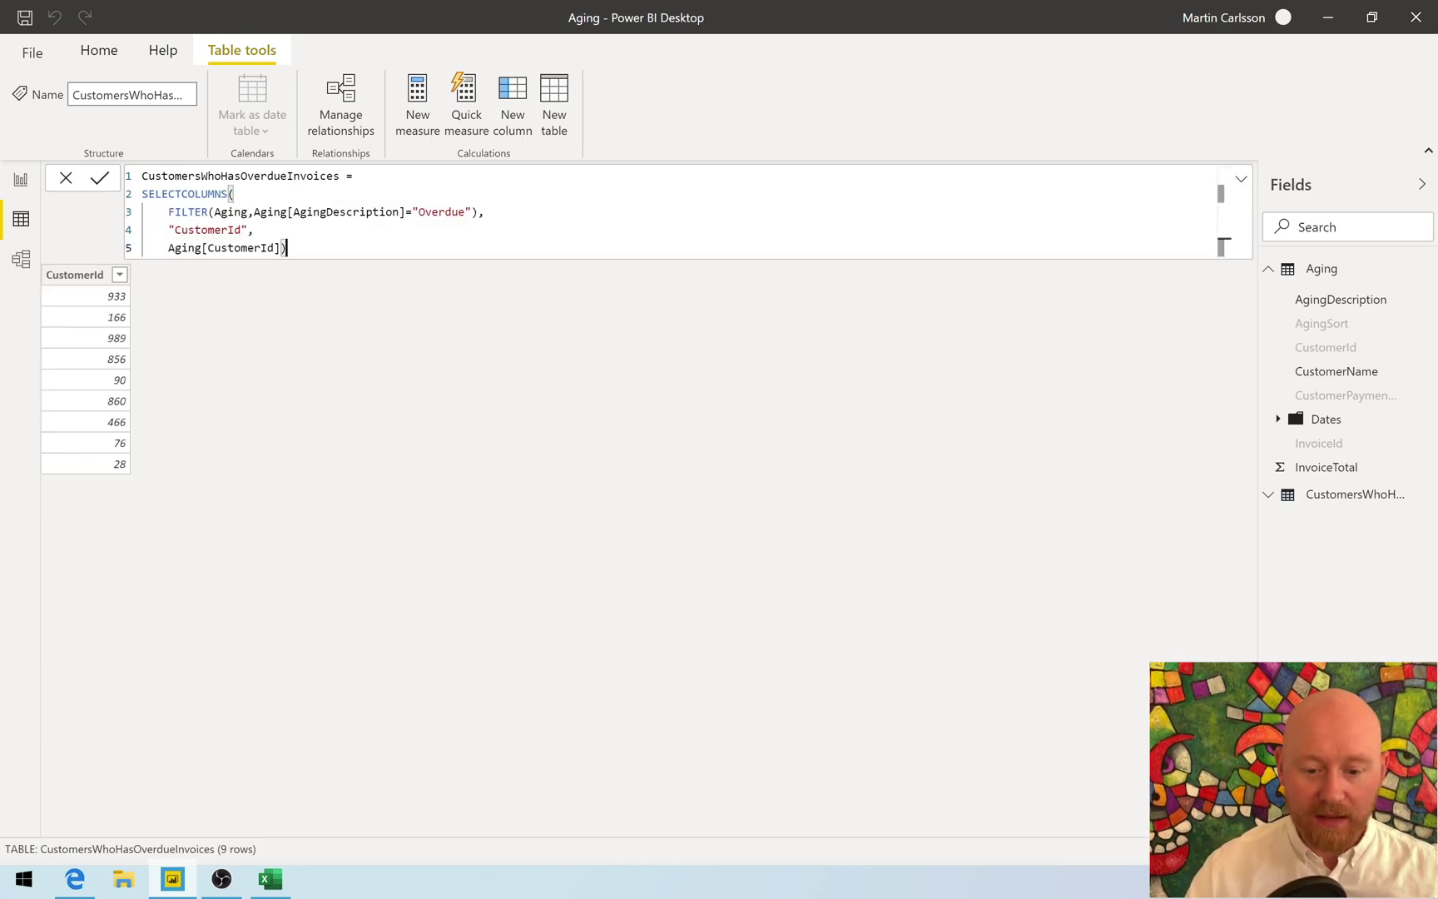
double_click(183, 193)
left_click(195, 211)
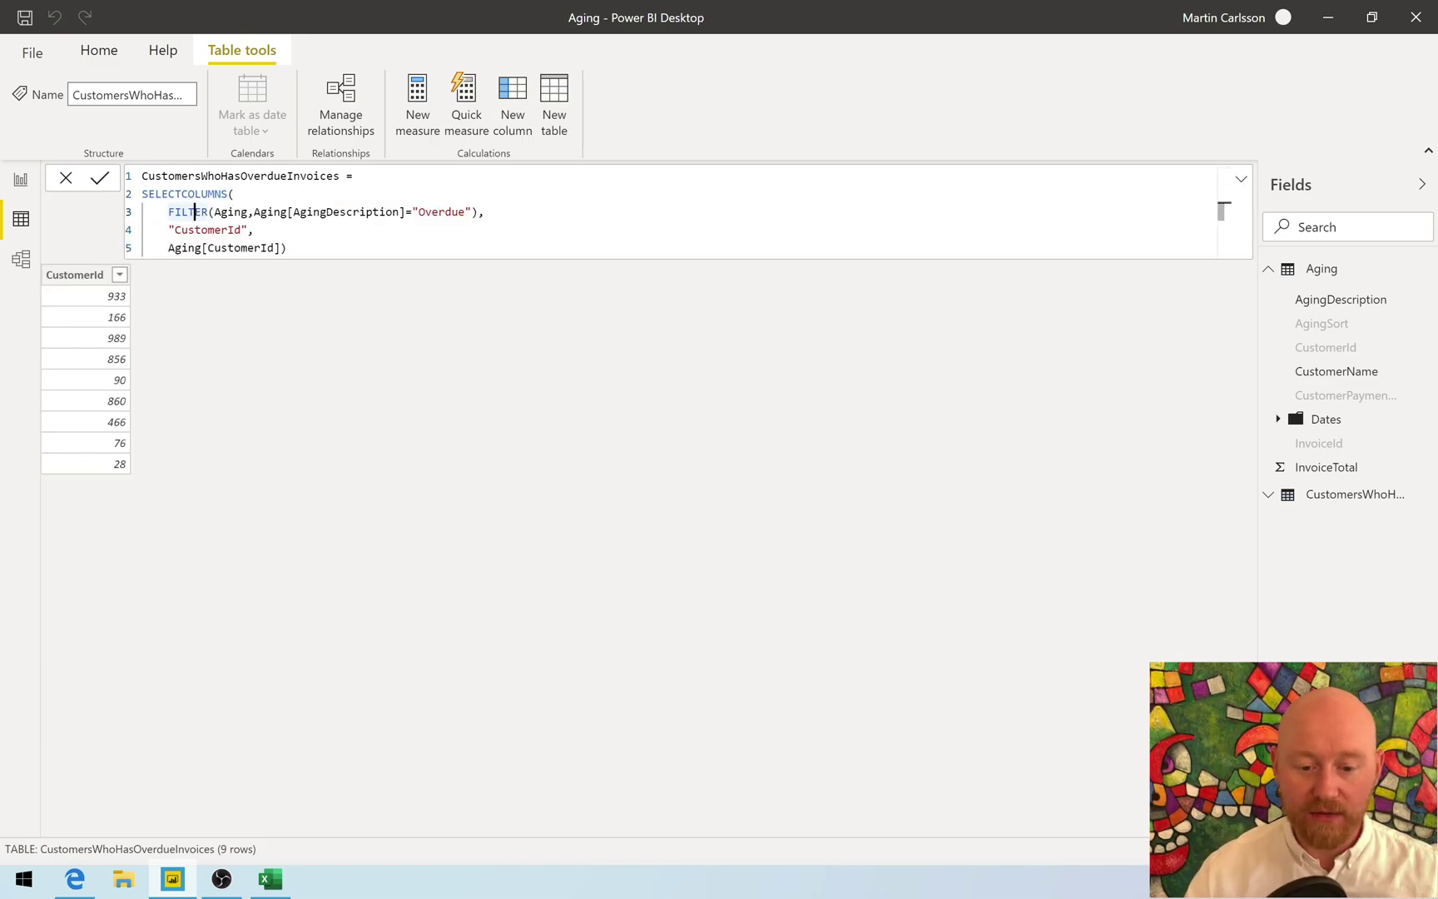
left_click(181, 194)
left_click(195, 212)
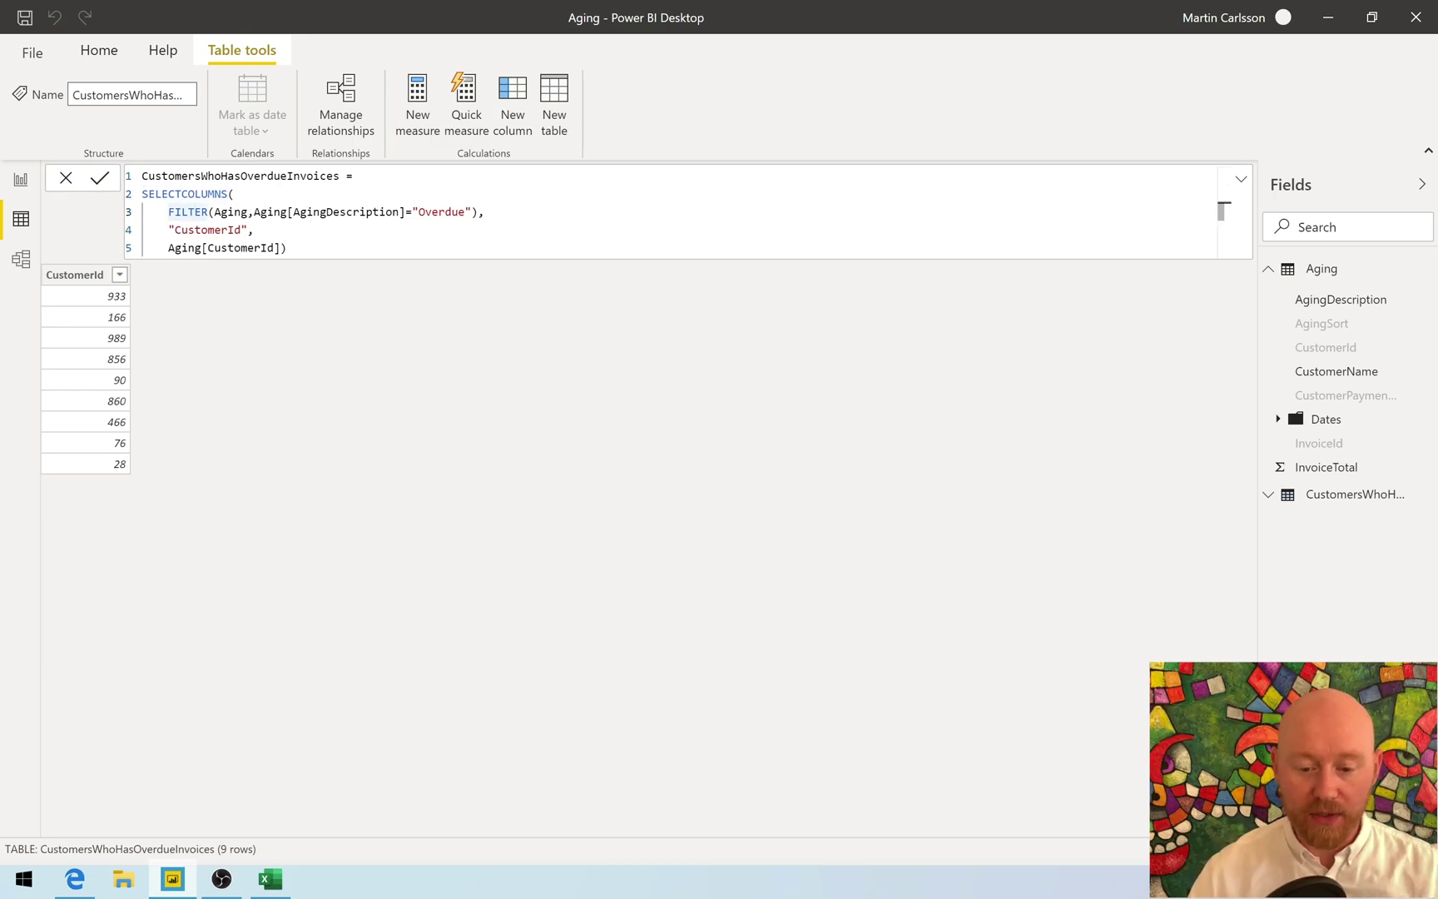
- Relate CustomerId in CustomersWhoHasOverdueInvoices to CustomerId in Aging in the model view, and return to the duplicated report page
left_click(22, 183)
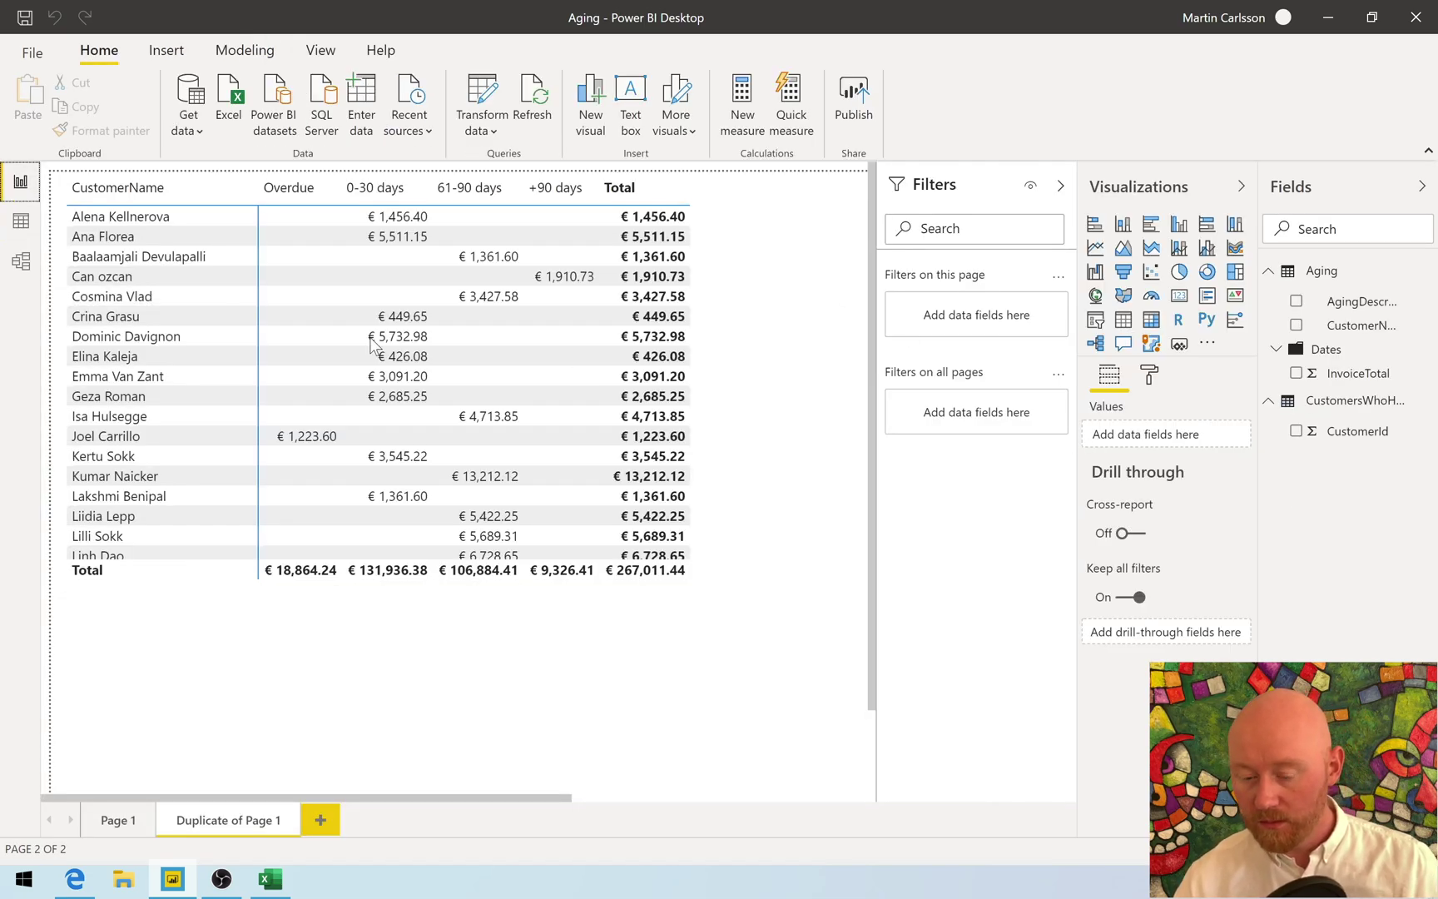
left_click(21, 260)
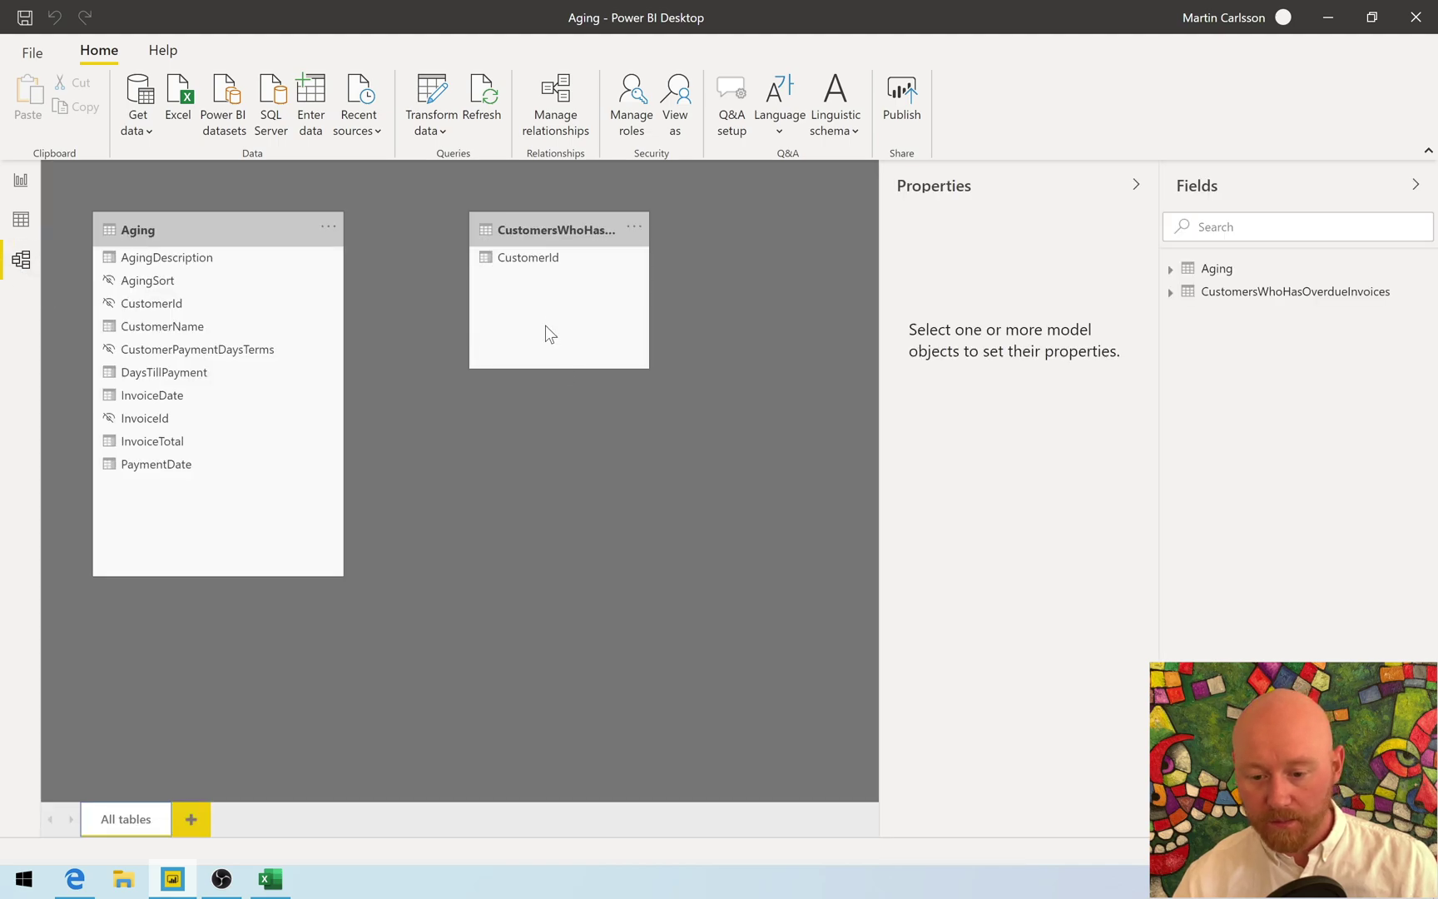
left_click_drag(516, 259, 259, 305)
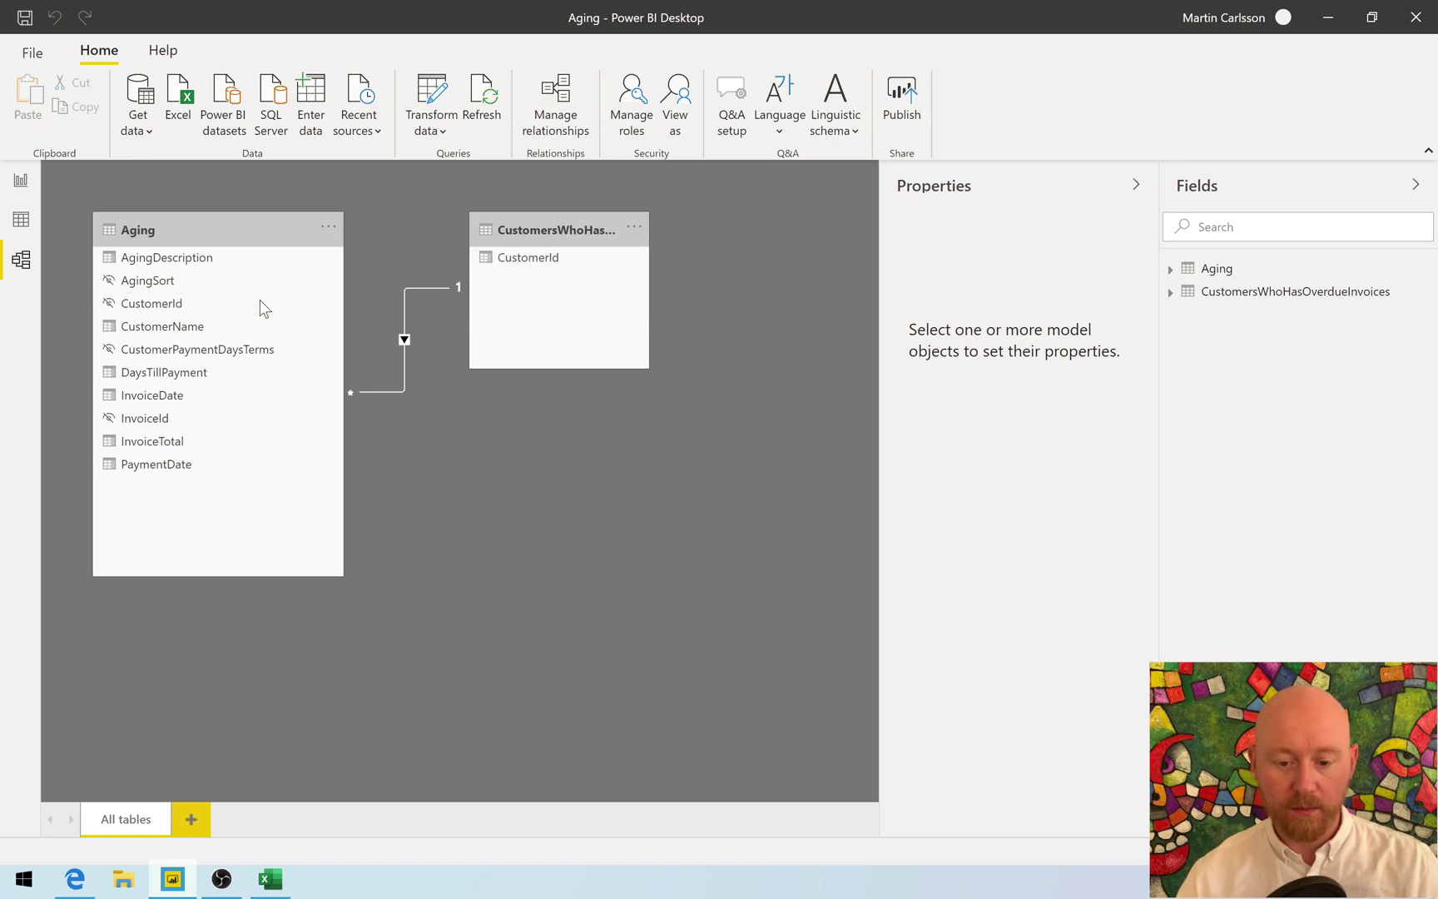
left_click(22, 220)
left_click(18, 178)
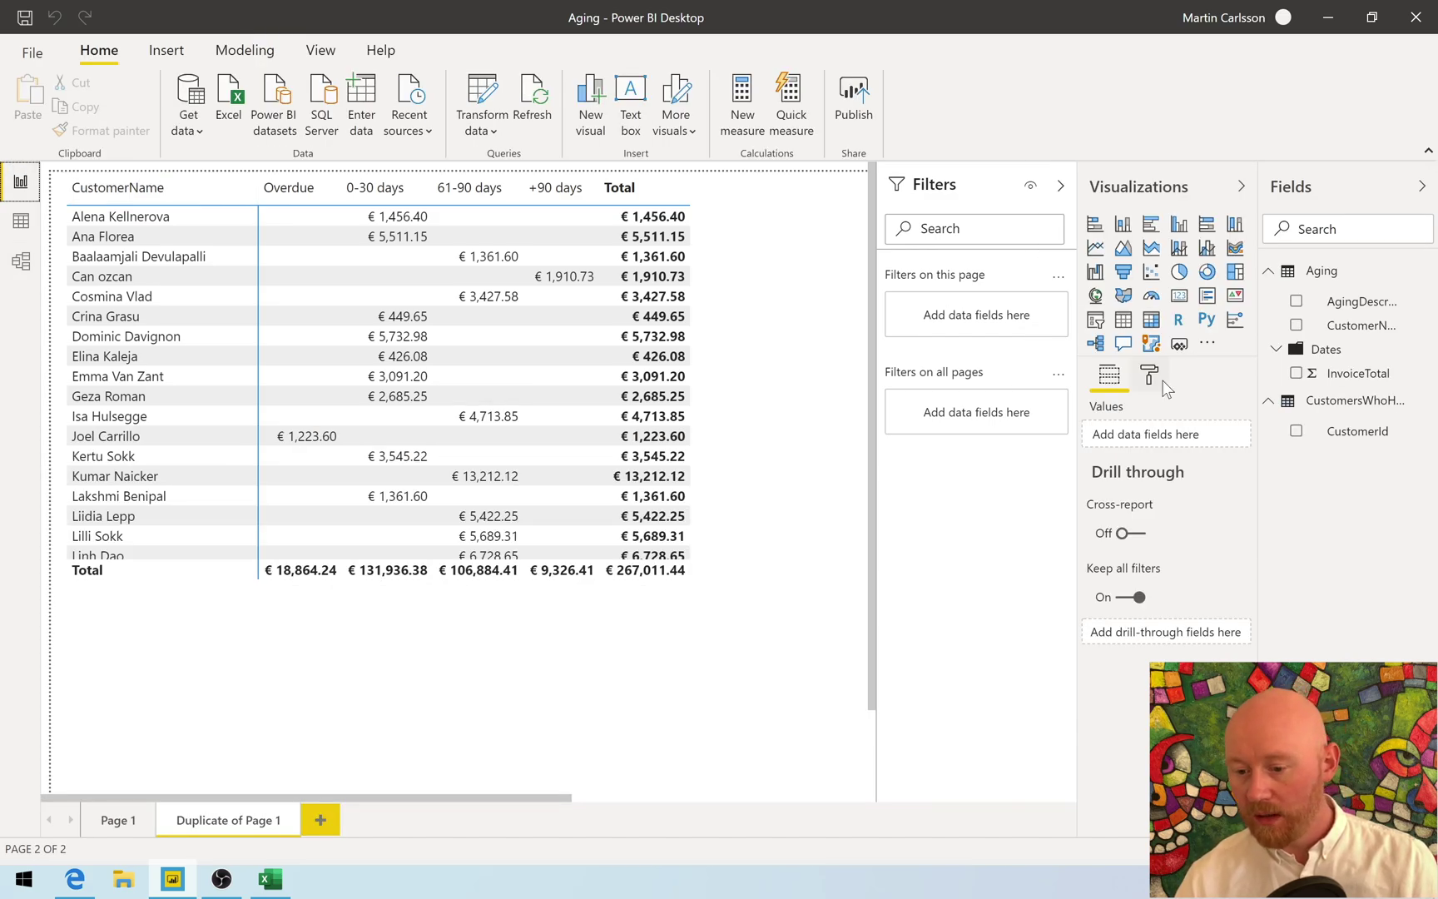
- Filter the aging matrix on CustomerId from the overdue customers table with the advanced condition "is not blank" and apply it
left_click(780, 287)
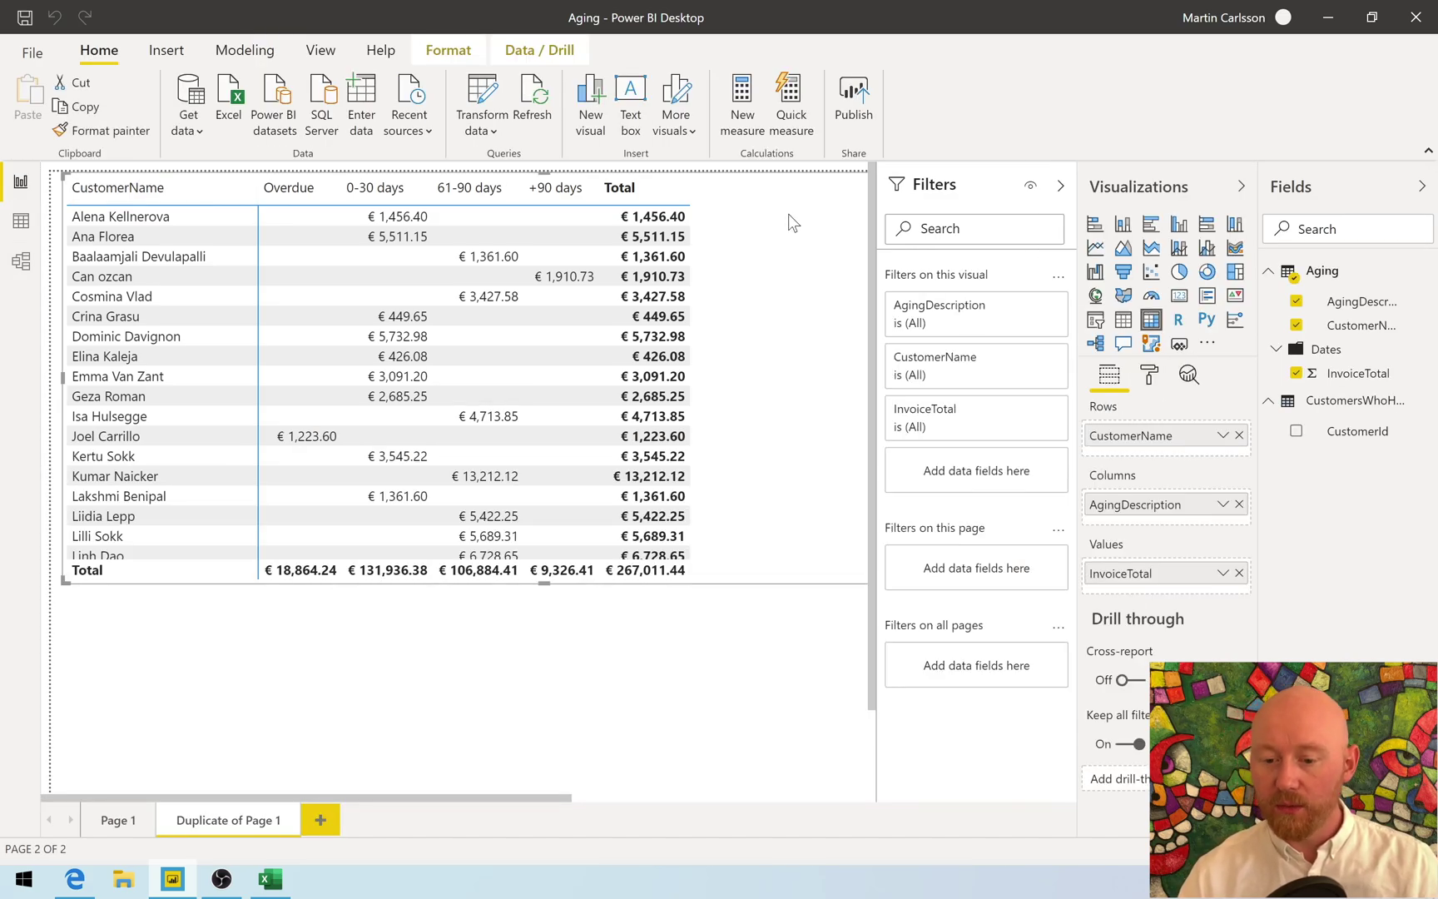
left_click_drag(1316, 437, 990, 470)
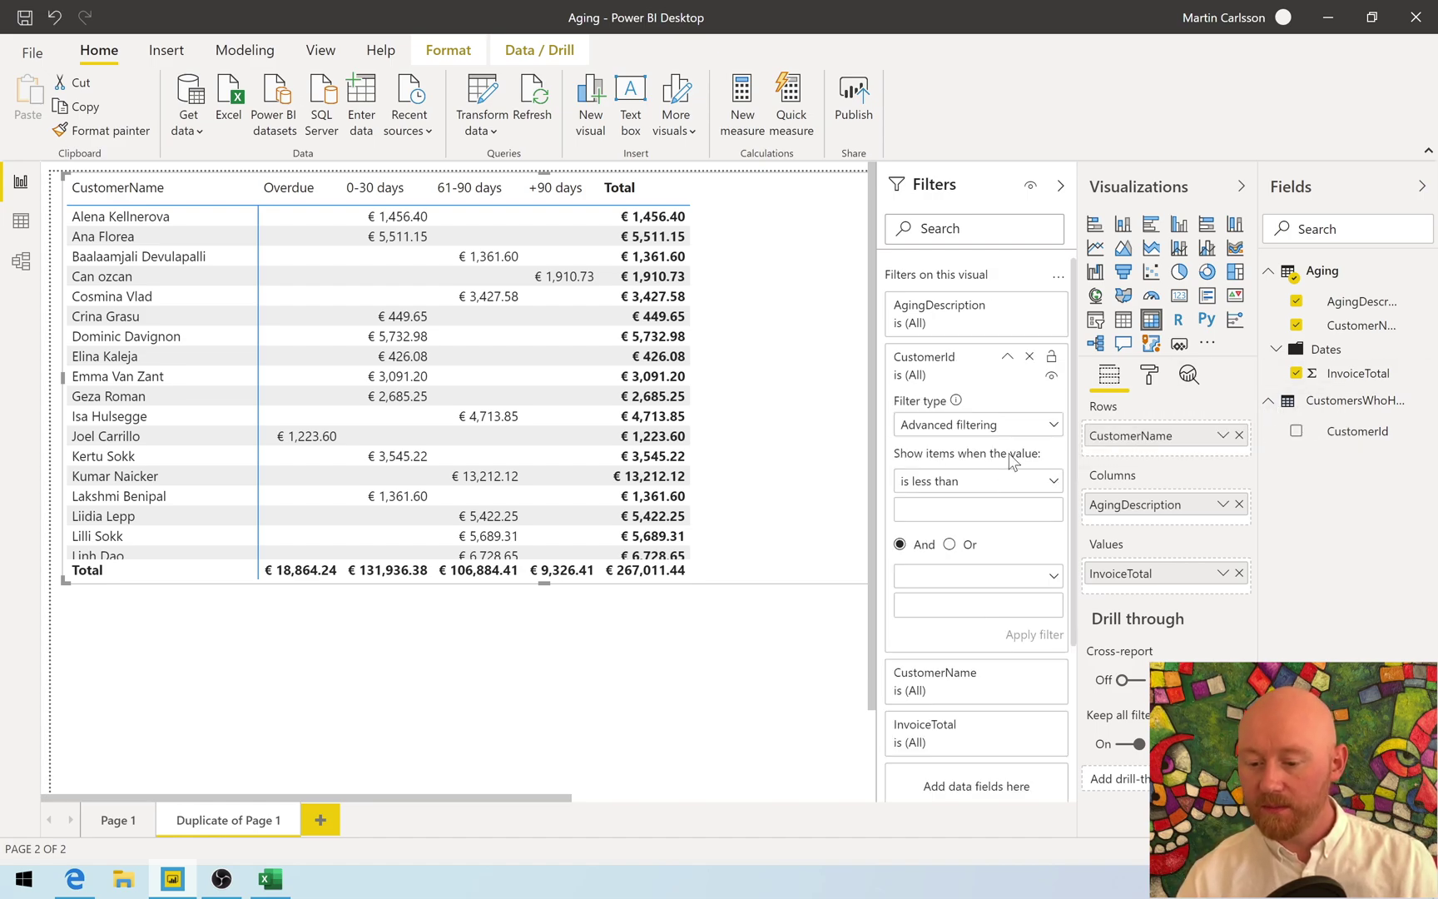
left_click(999, 496)
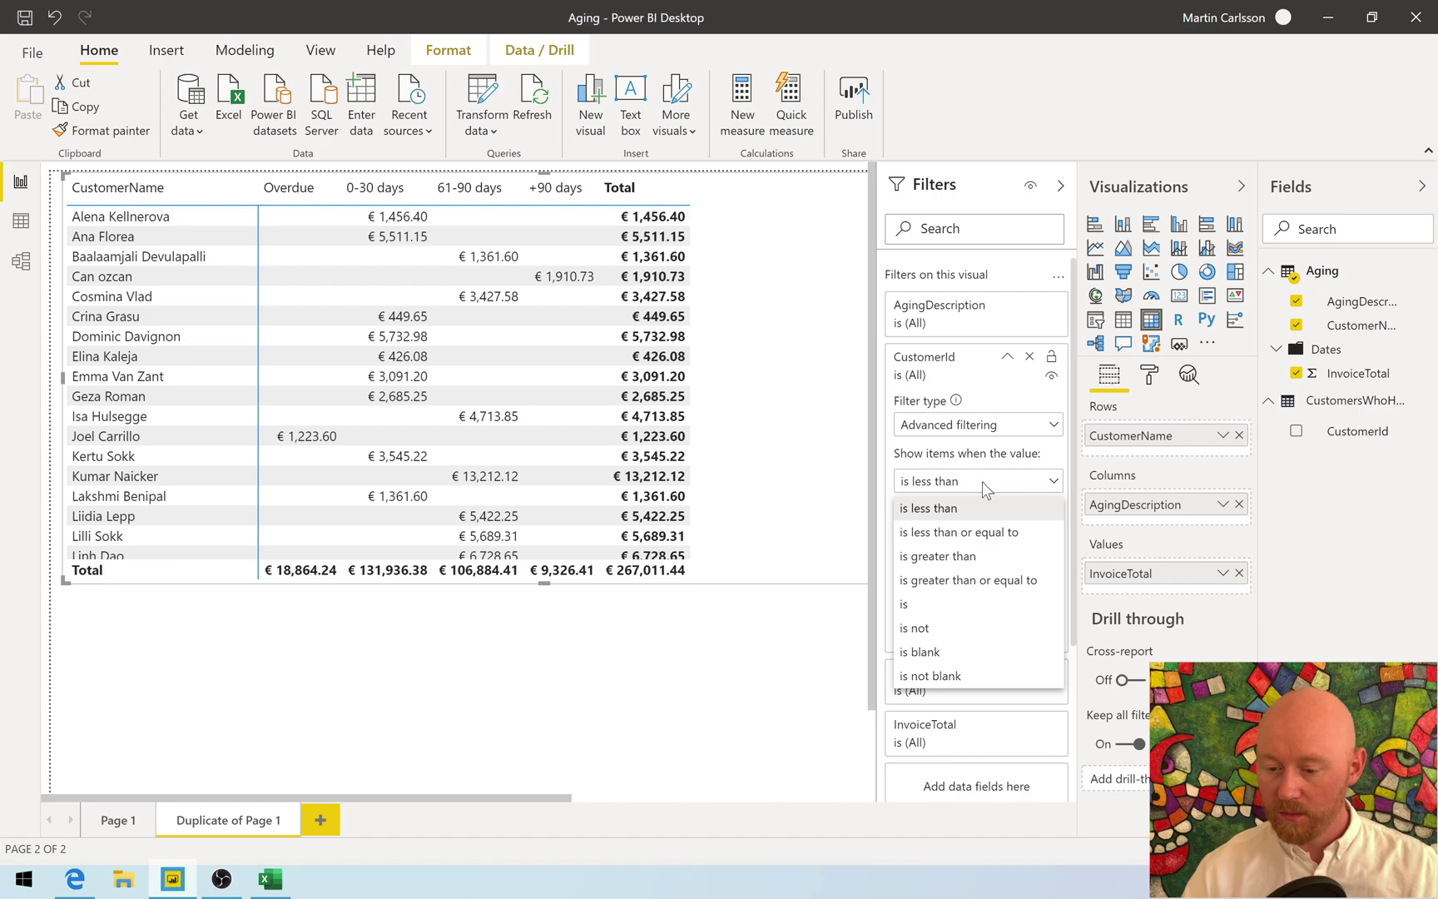
left_click(952, 678)
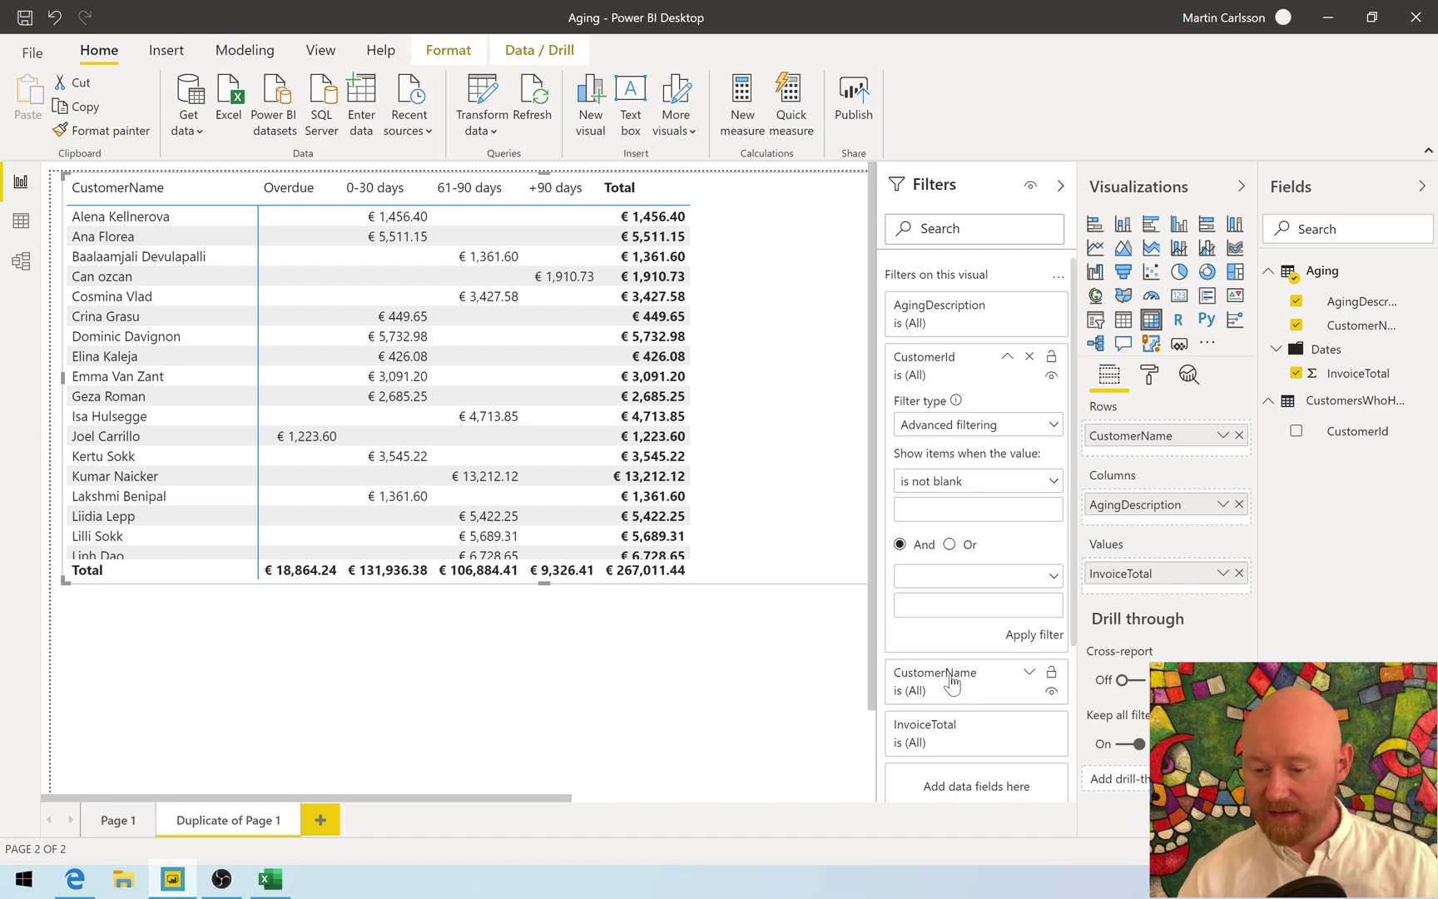
left_click(1046, 644)
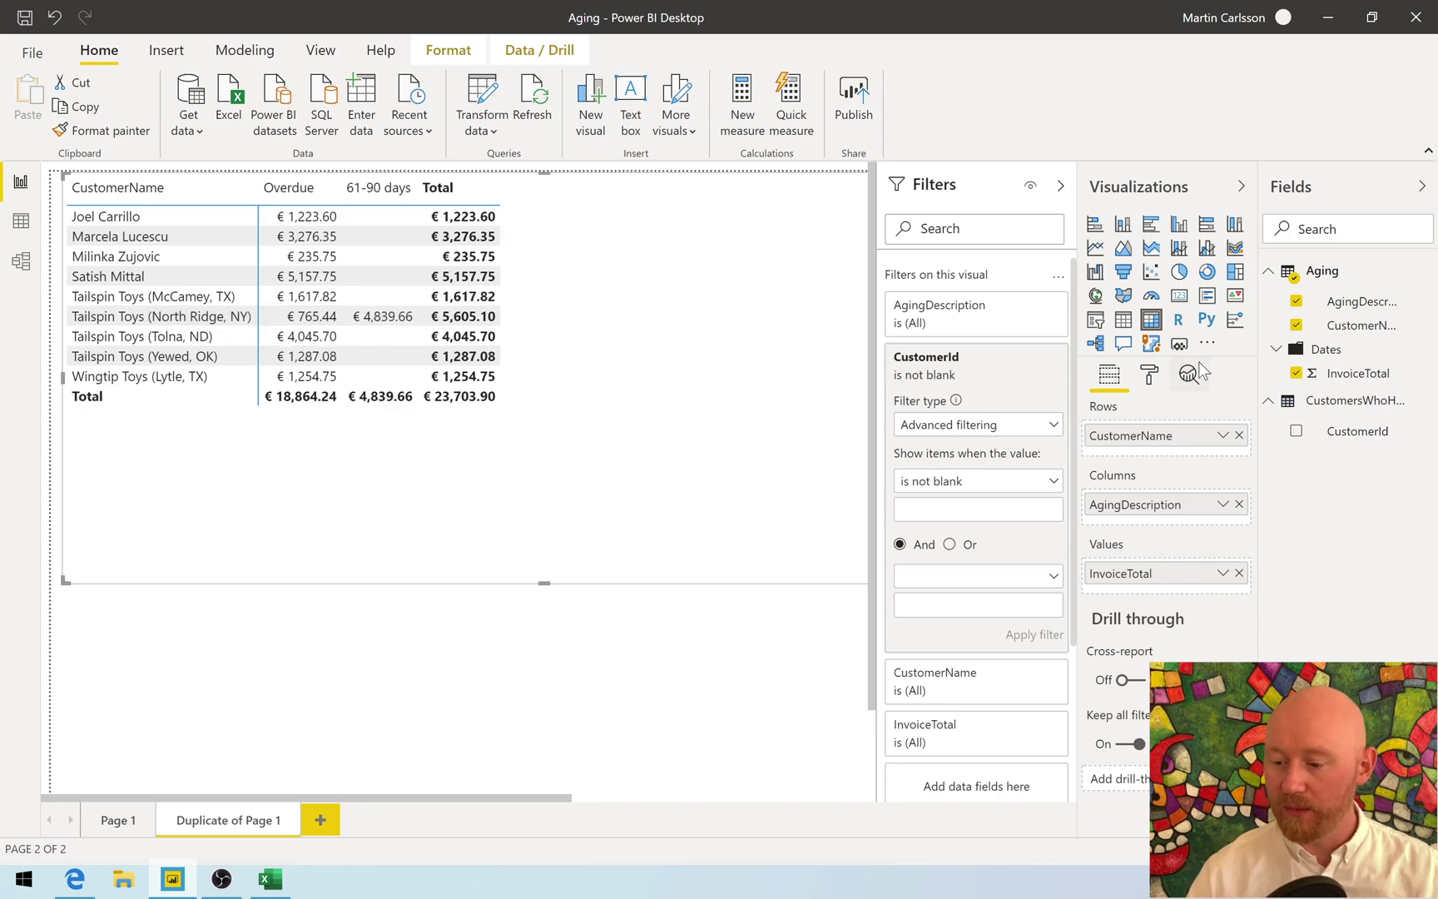
- Unhide the InvoiceId column of the Aging table in the model view so it is available in report view
left_click(21, 221)
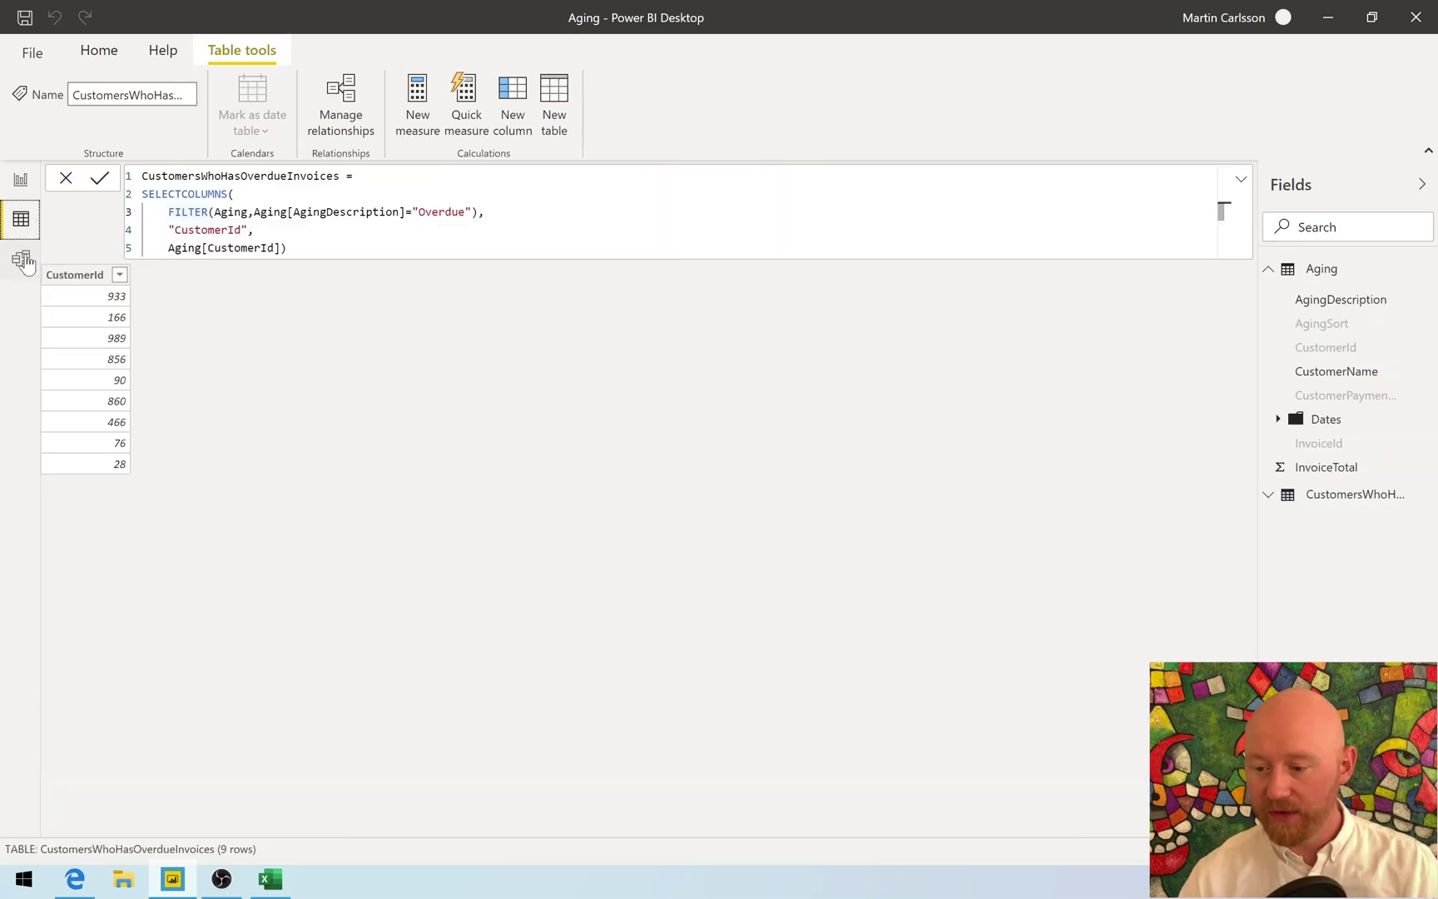
left_click(1308, 495)
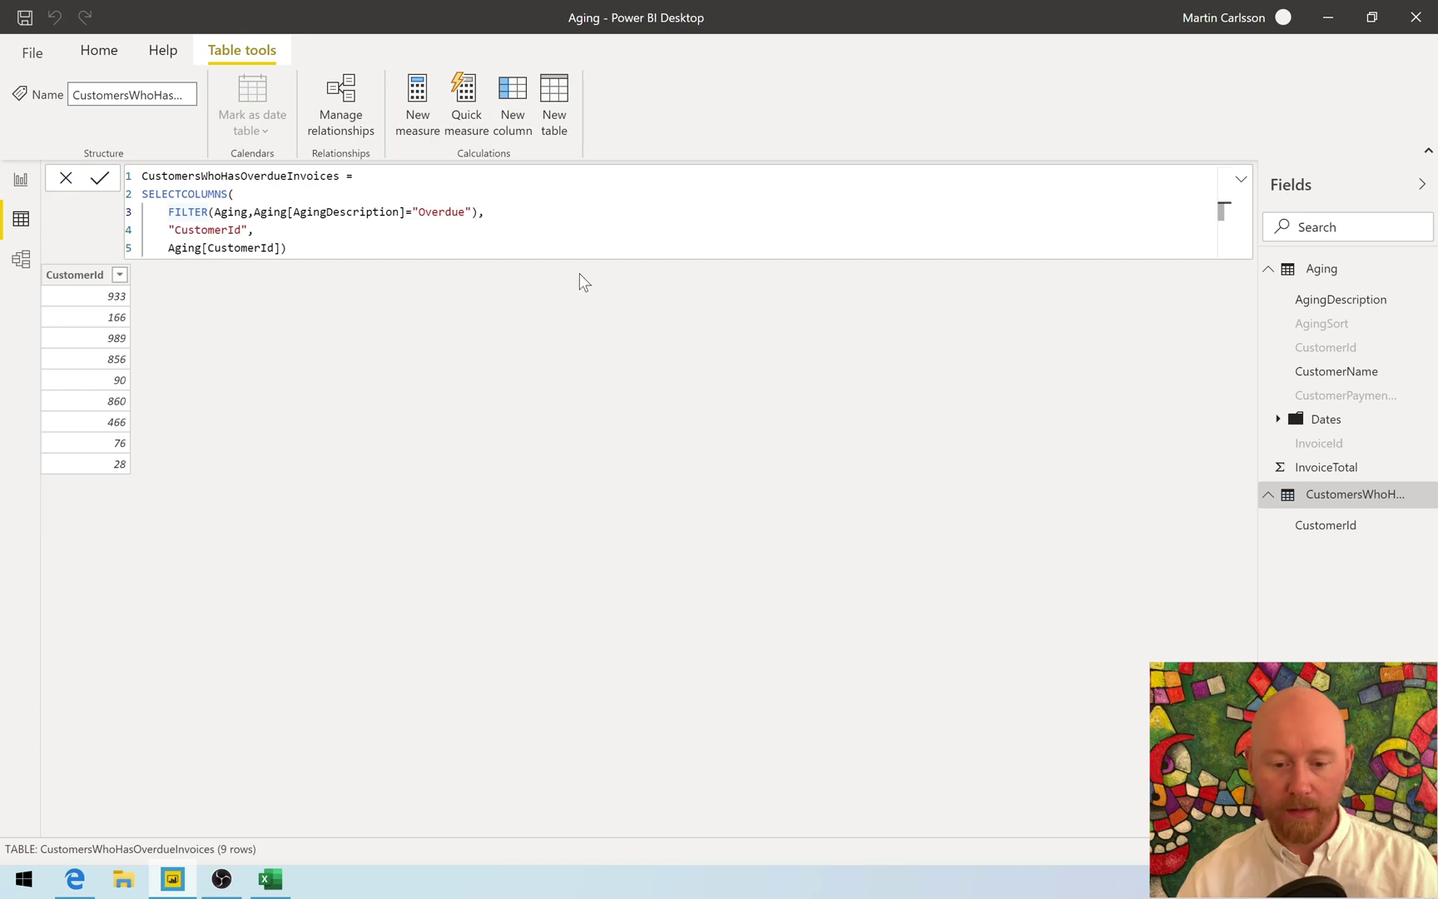
left_click(23, 260)
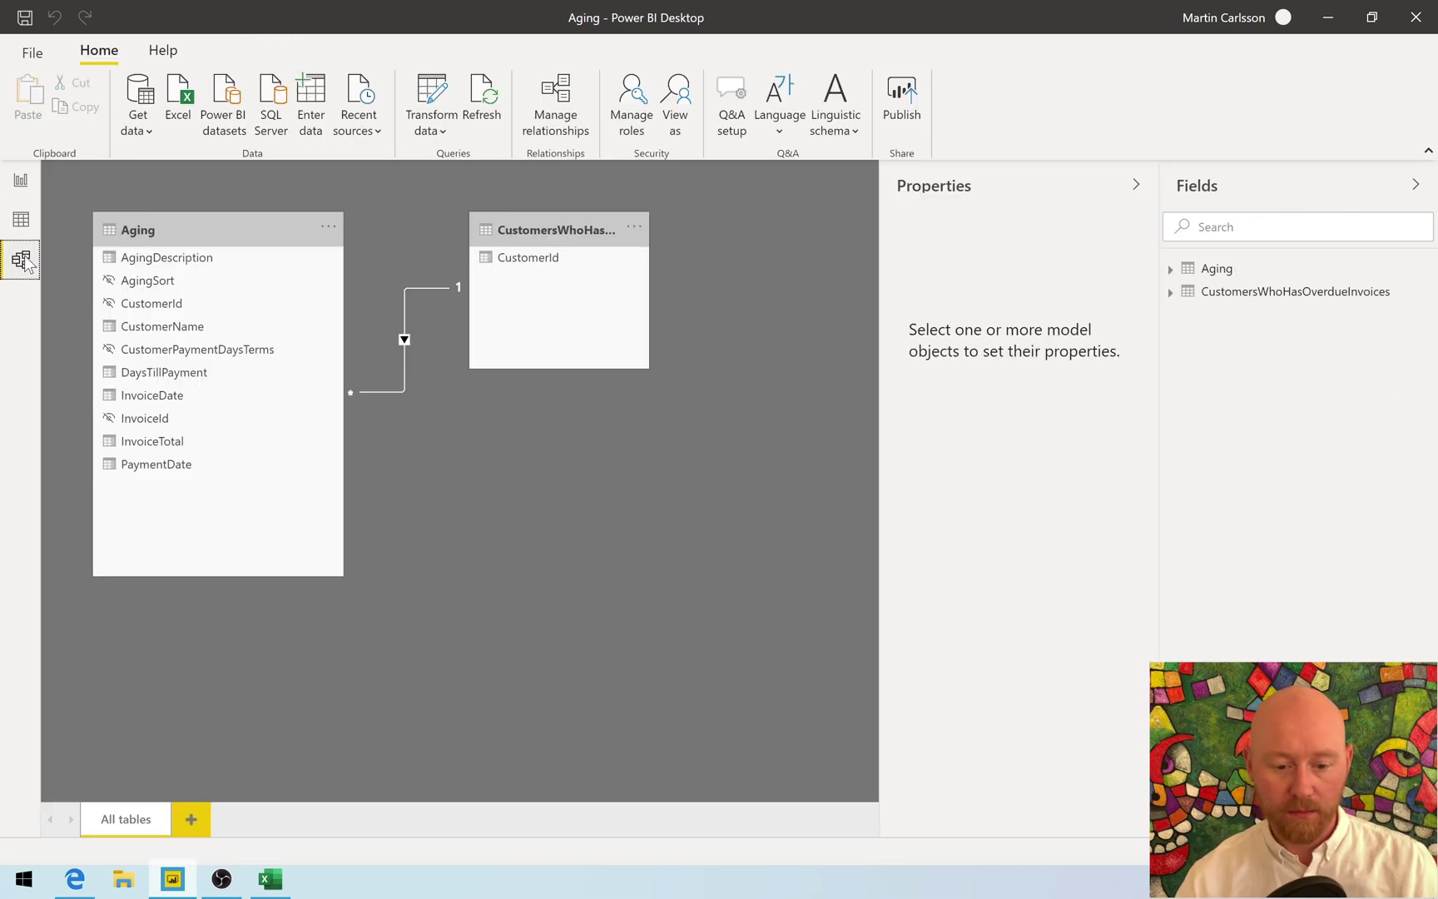
right_click(158, 417)
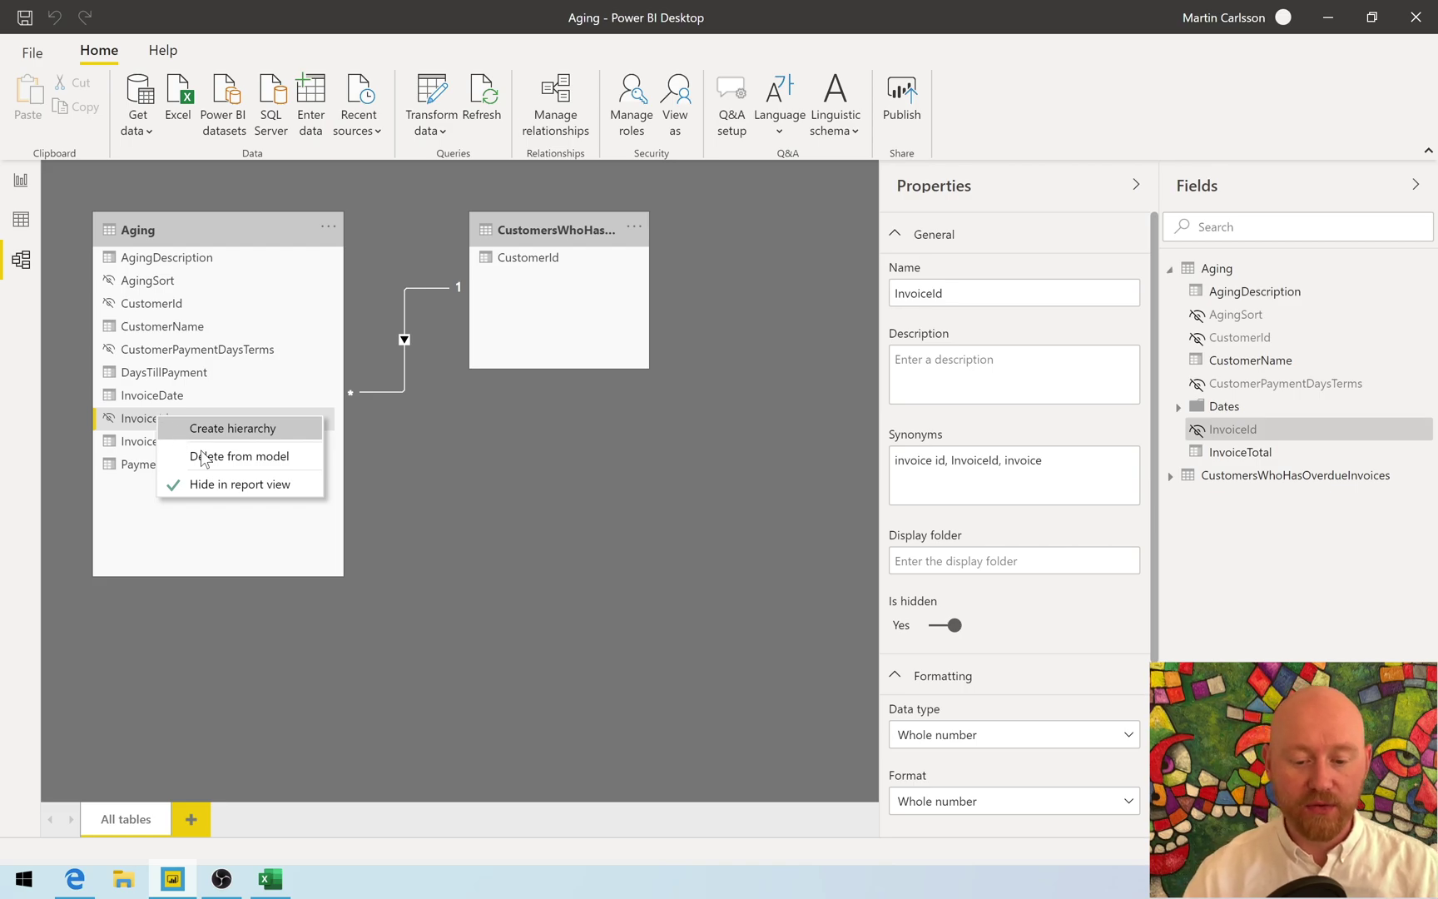
left_click(222, 481)
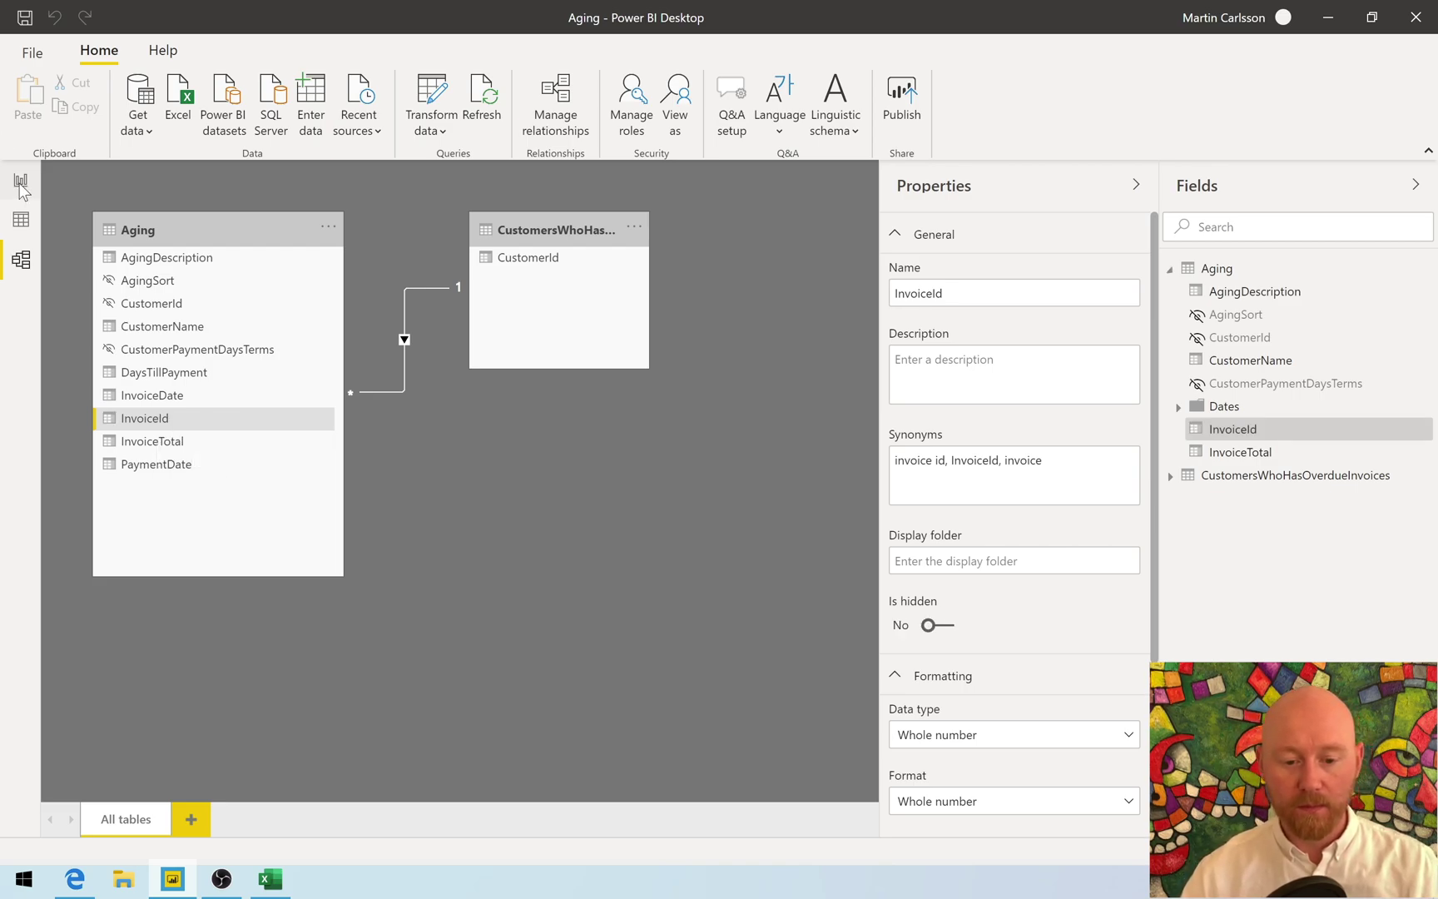
- Add InvoiceId beneath CustomerName in the matrix rows on the report page and expand Tailspin Toys (North Ridge, NY)
left_click(21, 183)
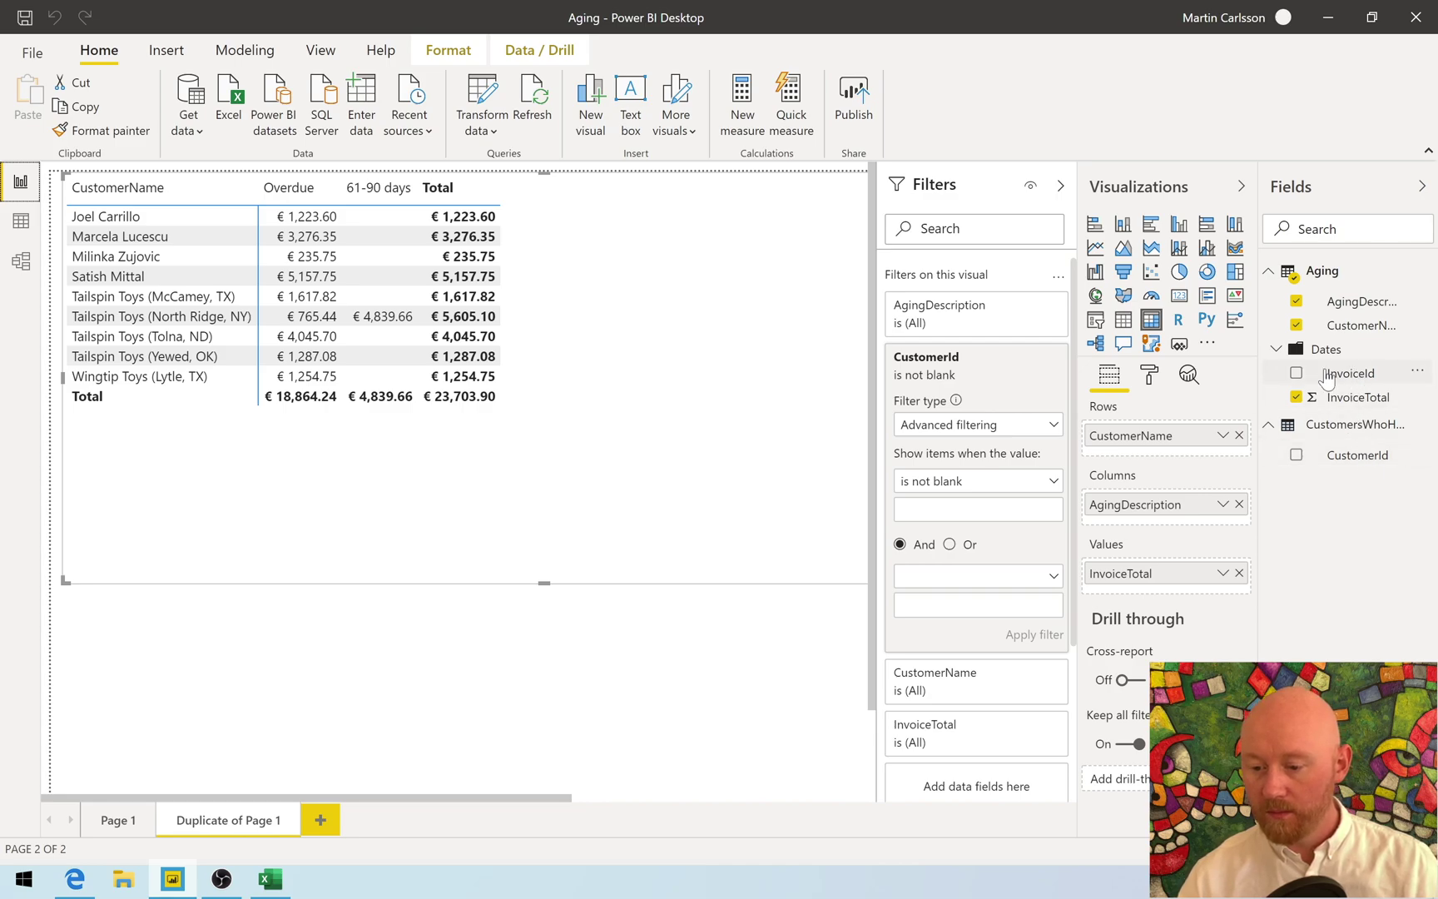
left_click_drag(1341, 378, 1153, 464)
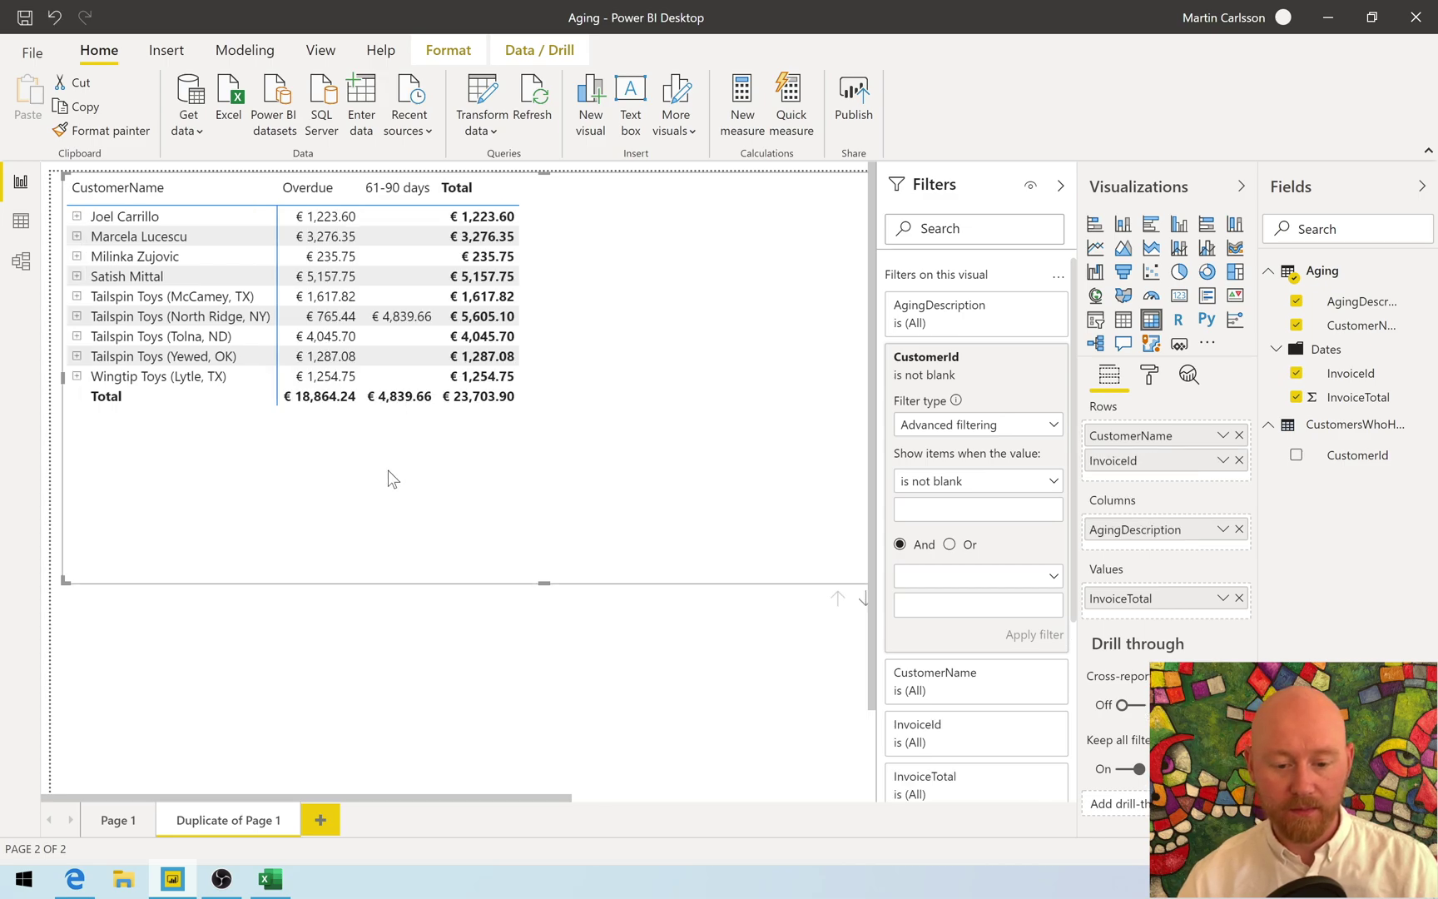
left_click(77, 316)
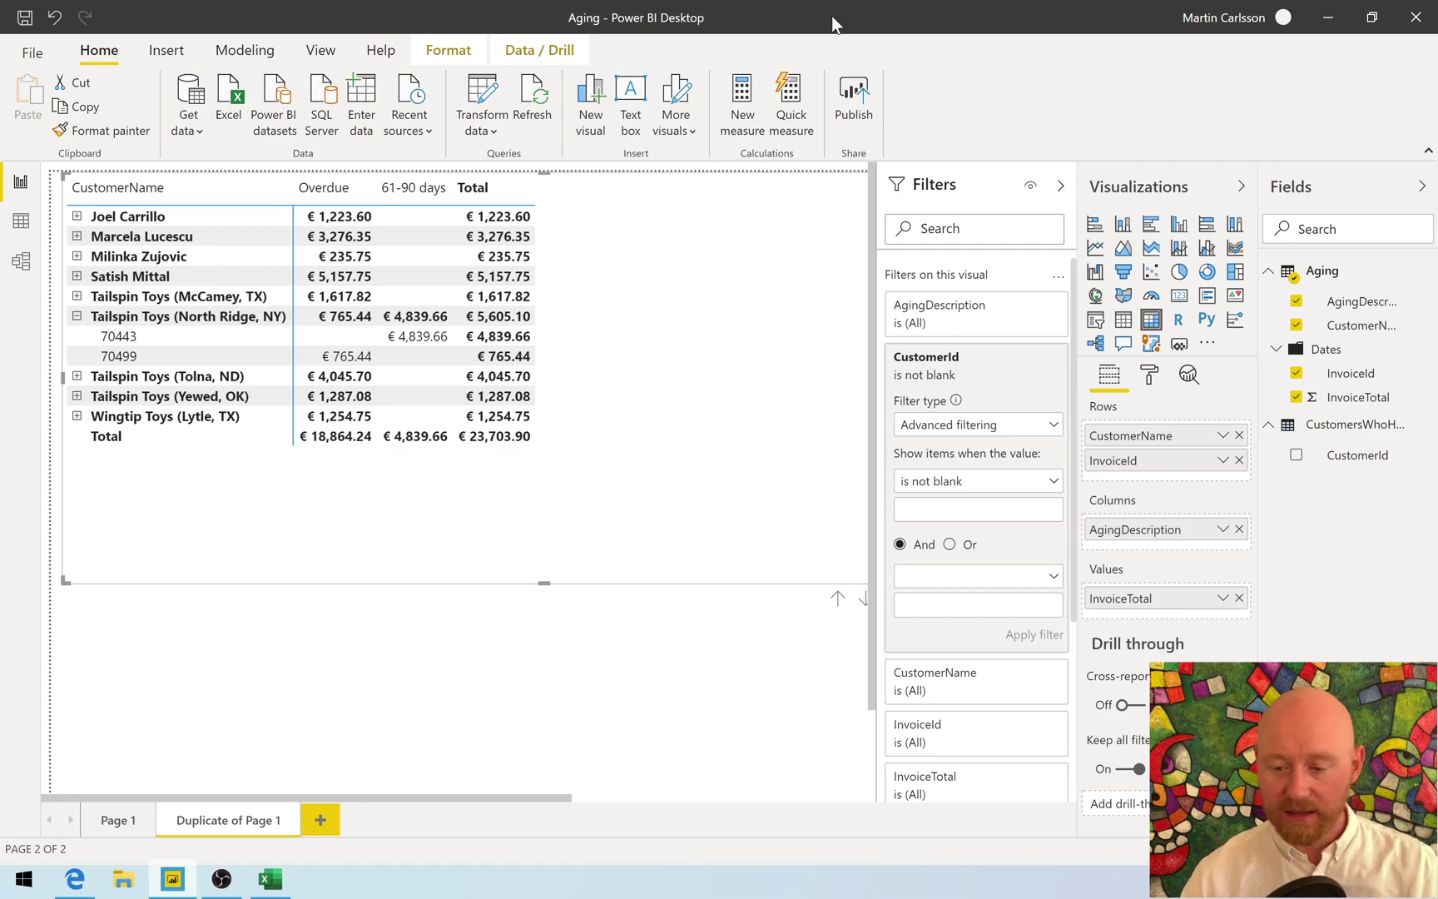
left_click(848, 93)
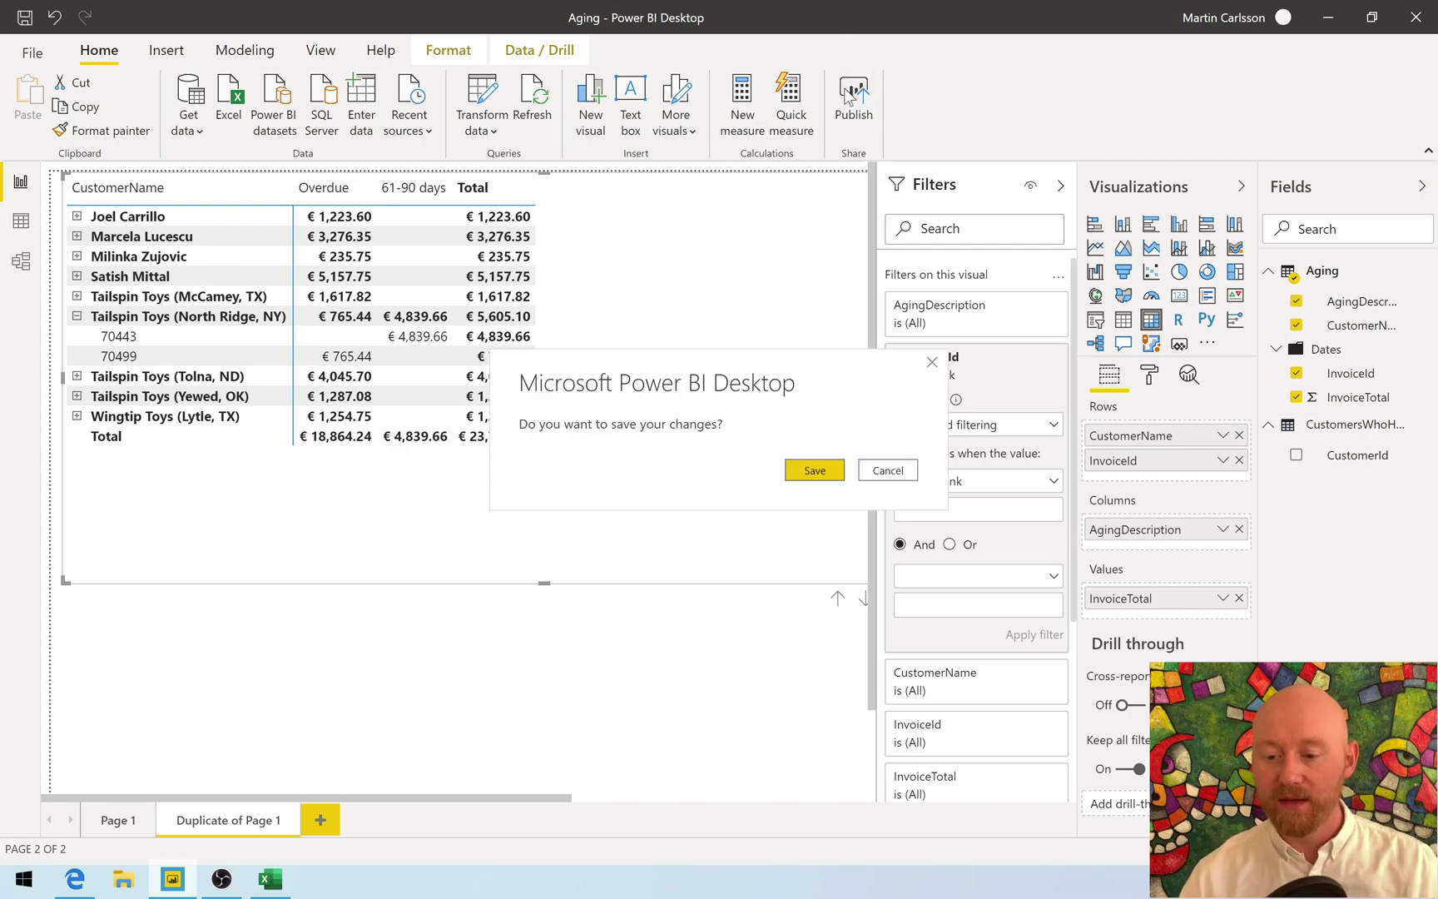
left_click(804, 470)
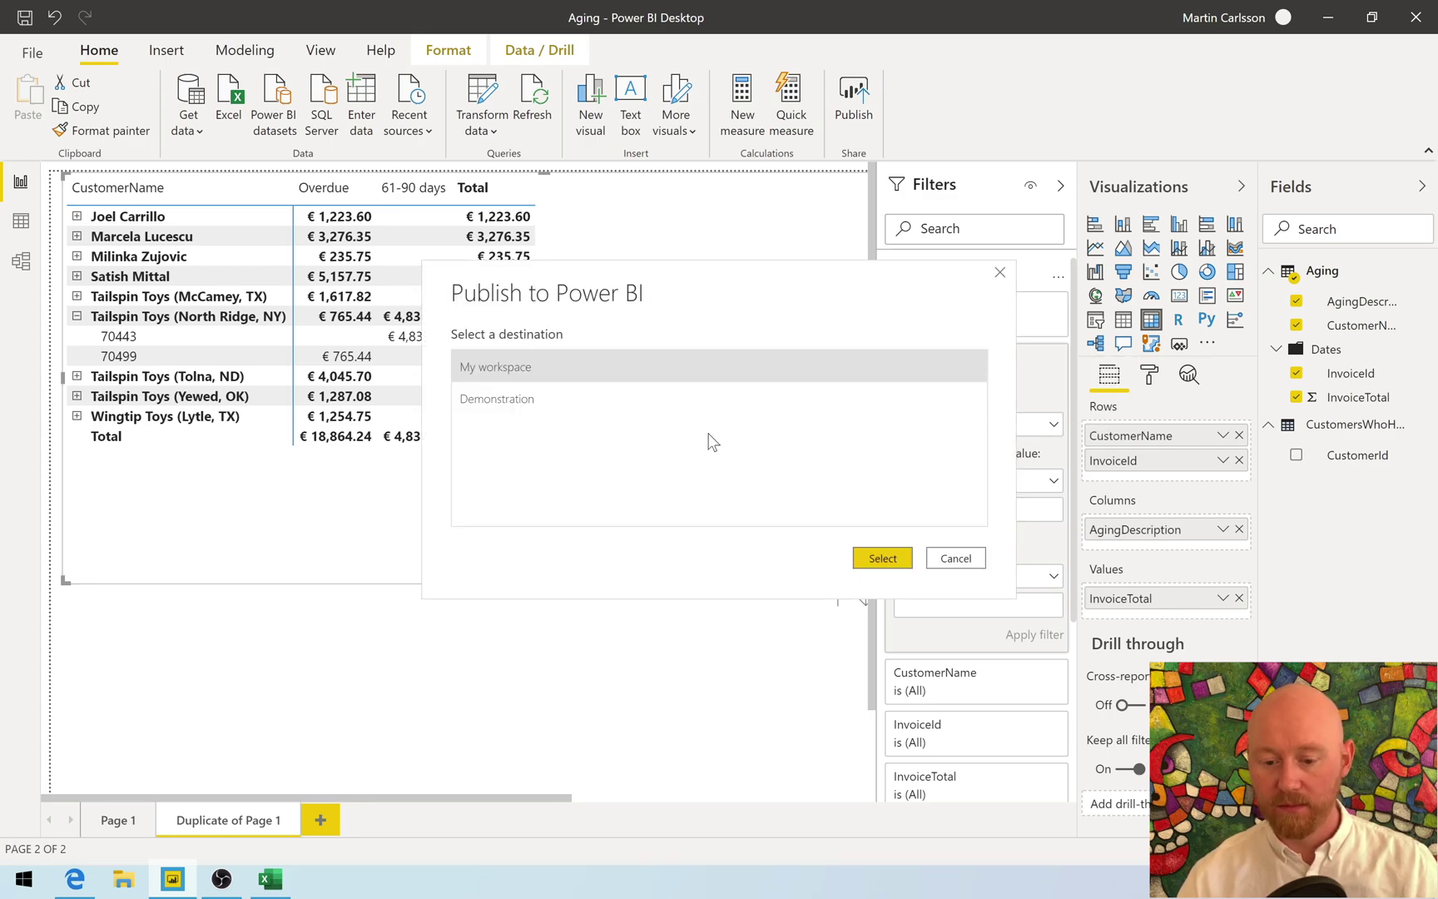
left_click(653, 400)
left_click(879, 558)
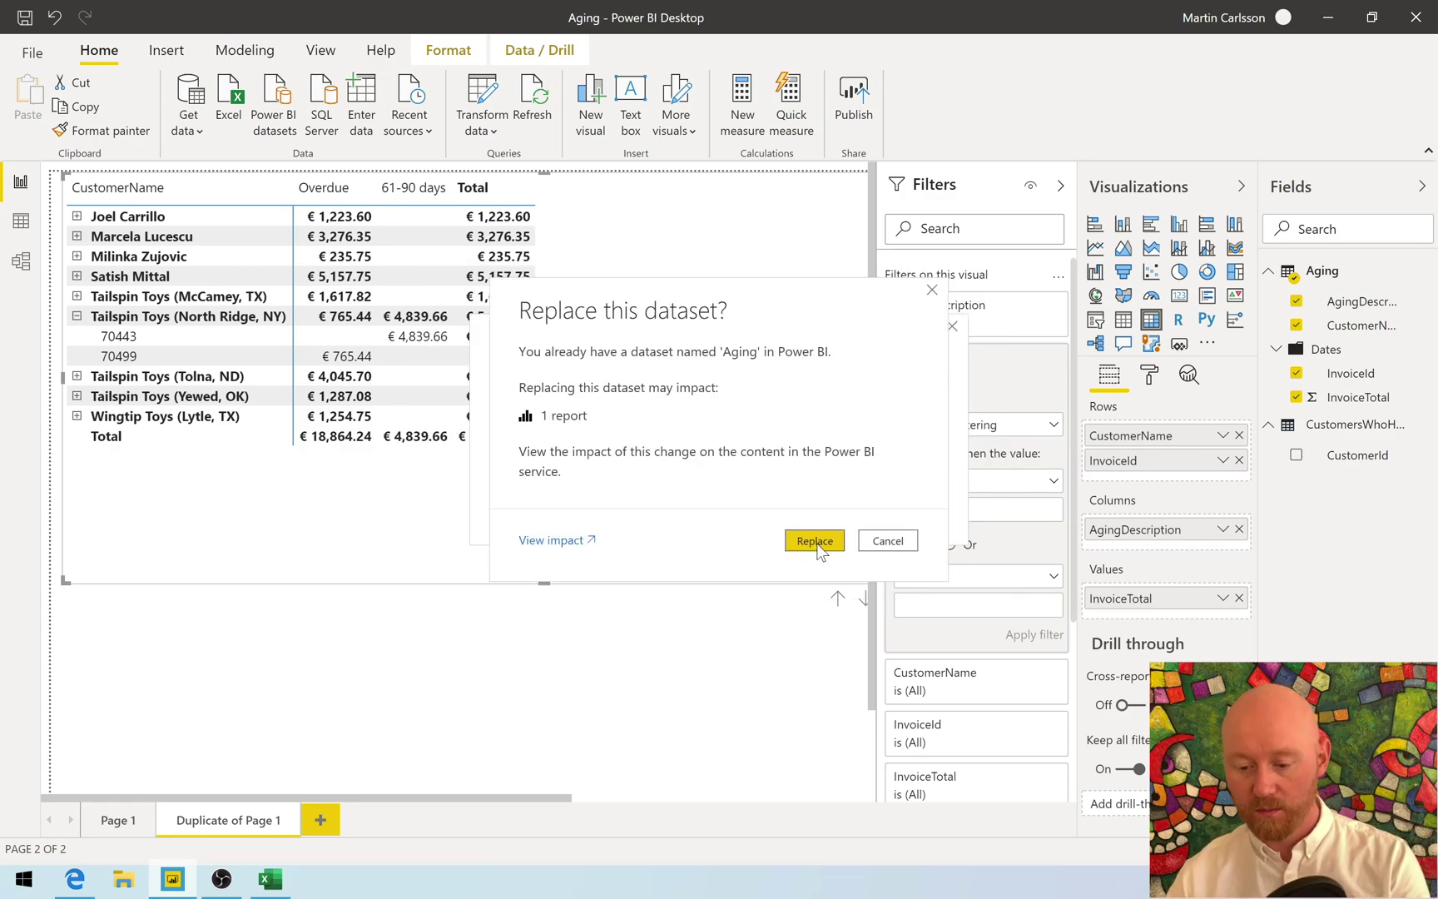
left_click(888, 541)
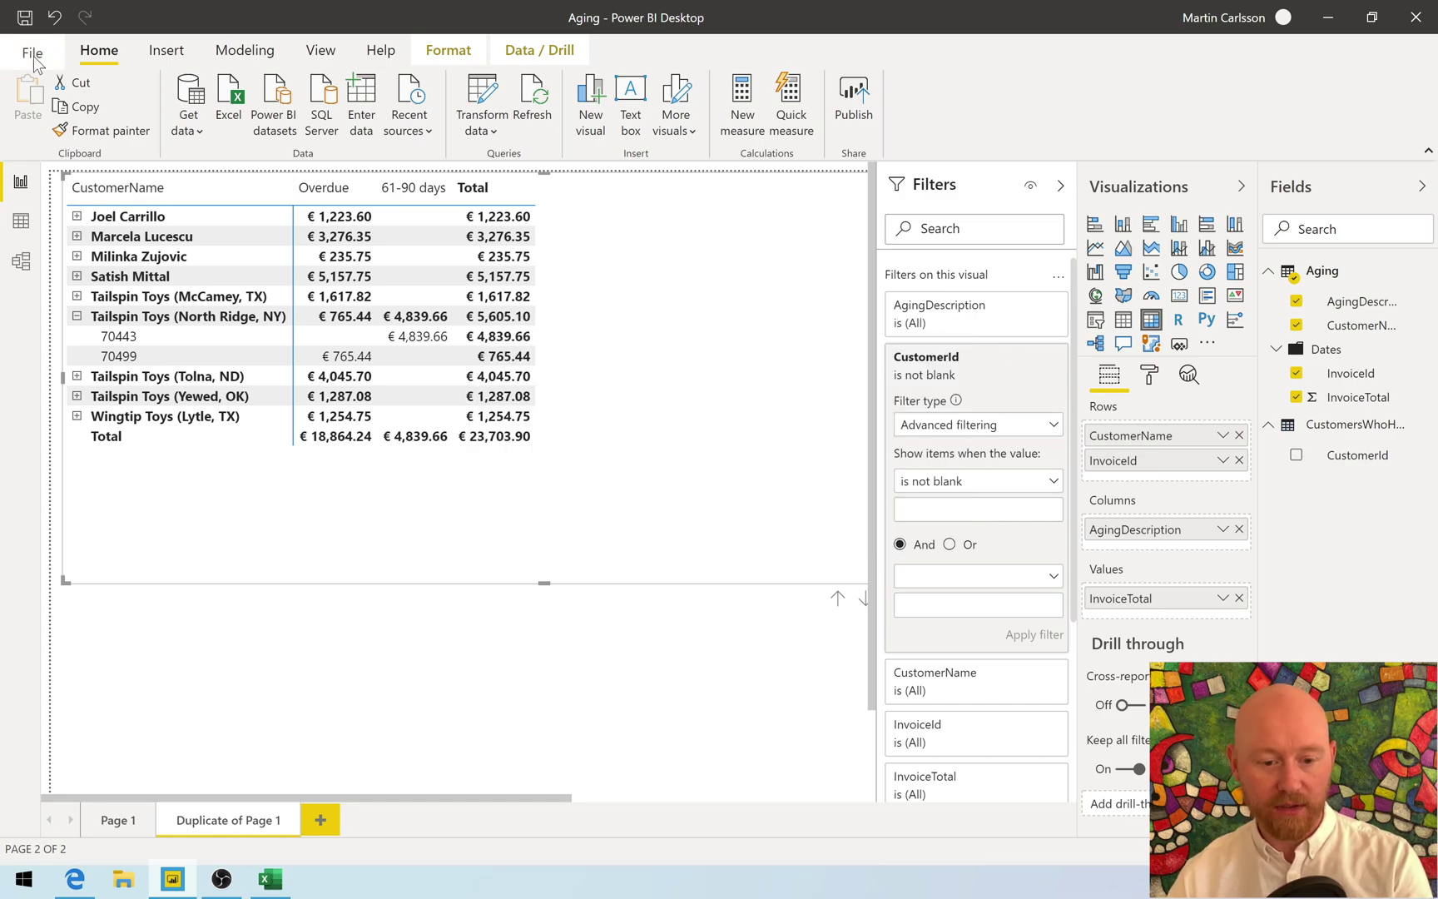
- Save the report to the Desktop under the new name AgingExtended.pbix and publish it to the Power BI service
left_click(33, 55)
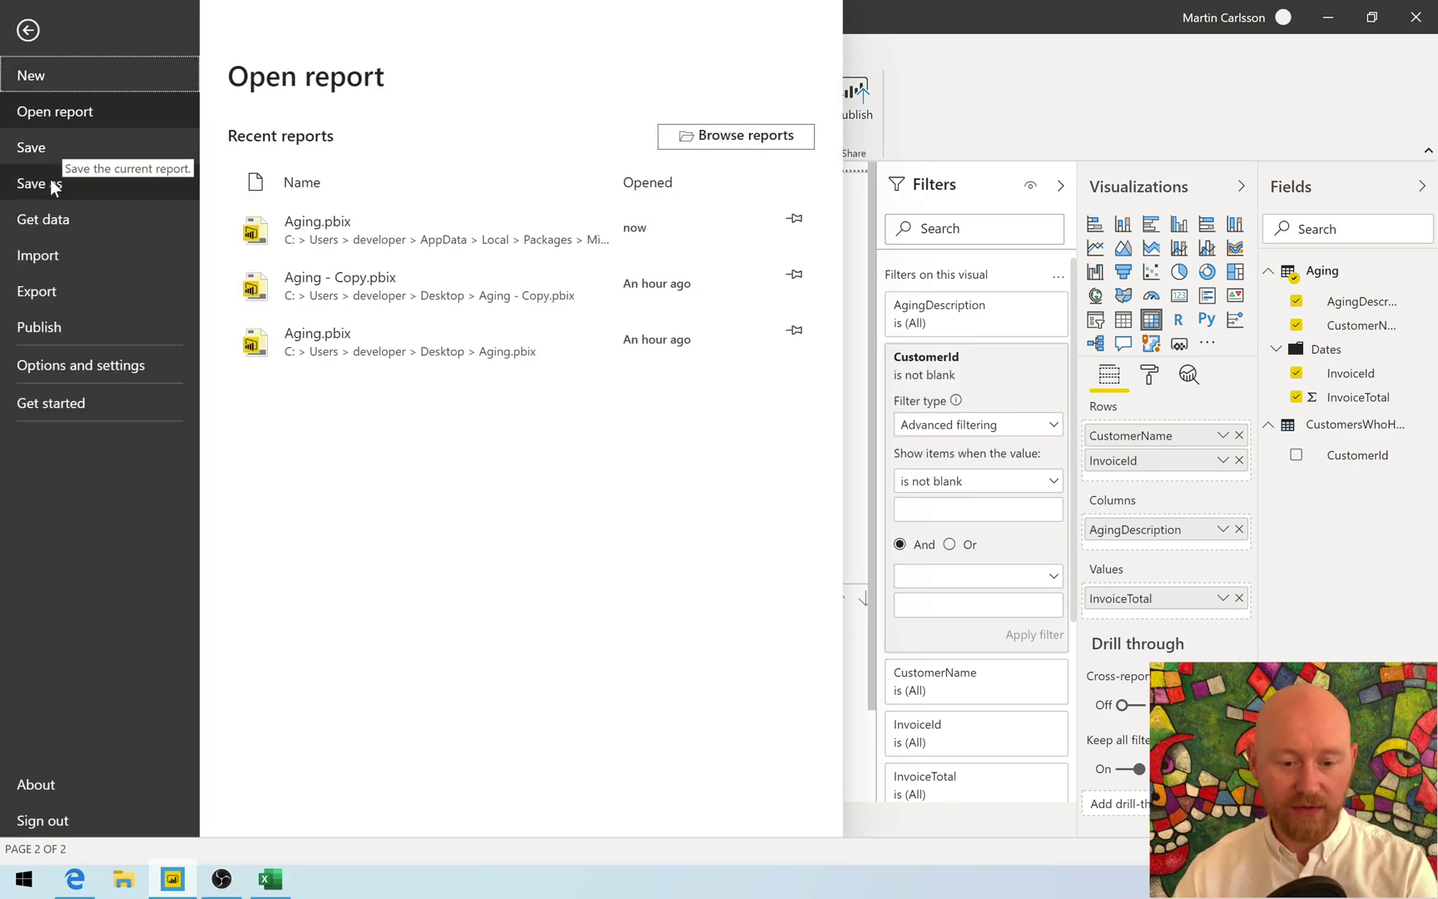
left_click(52, 185)
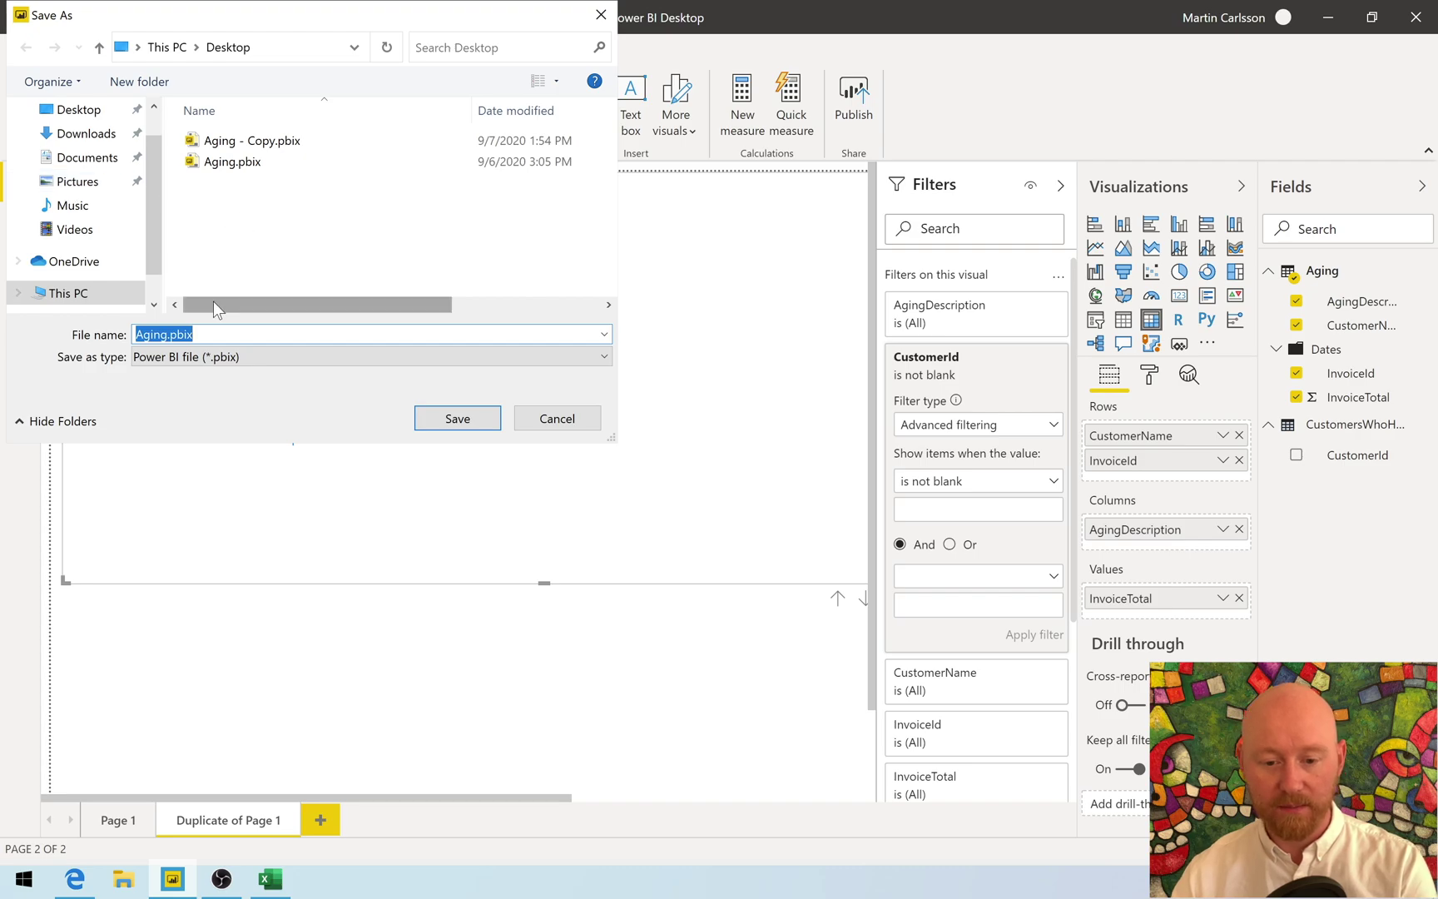
left_click(176, 334)
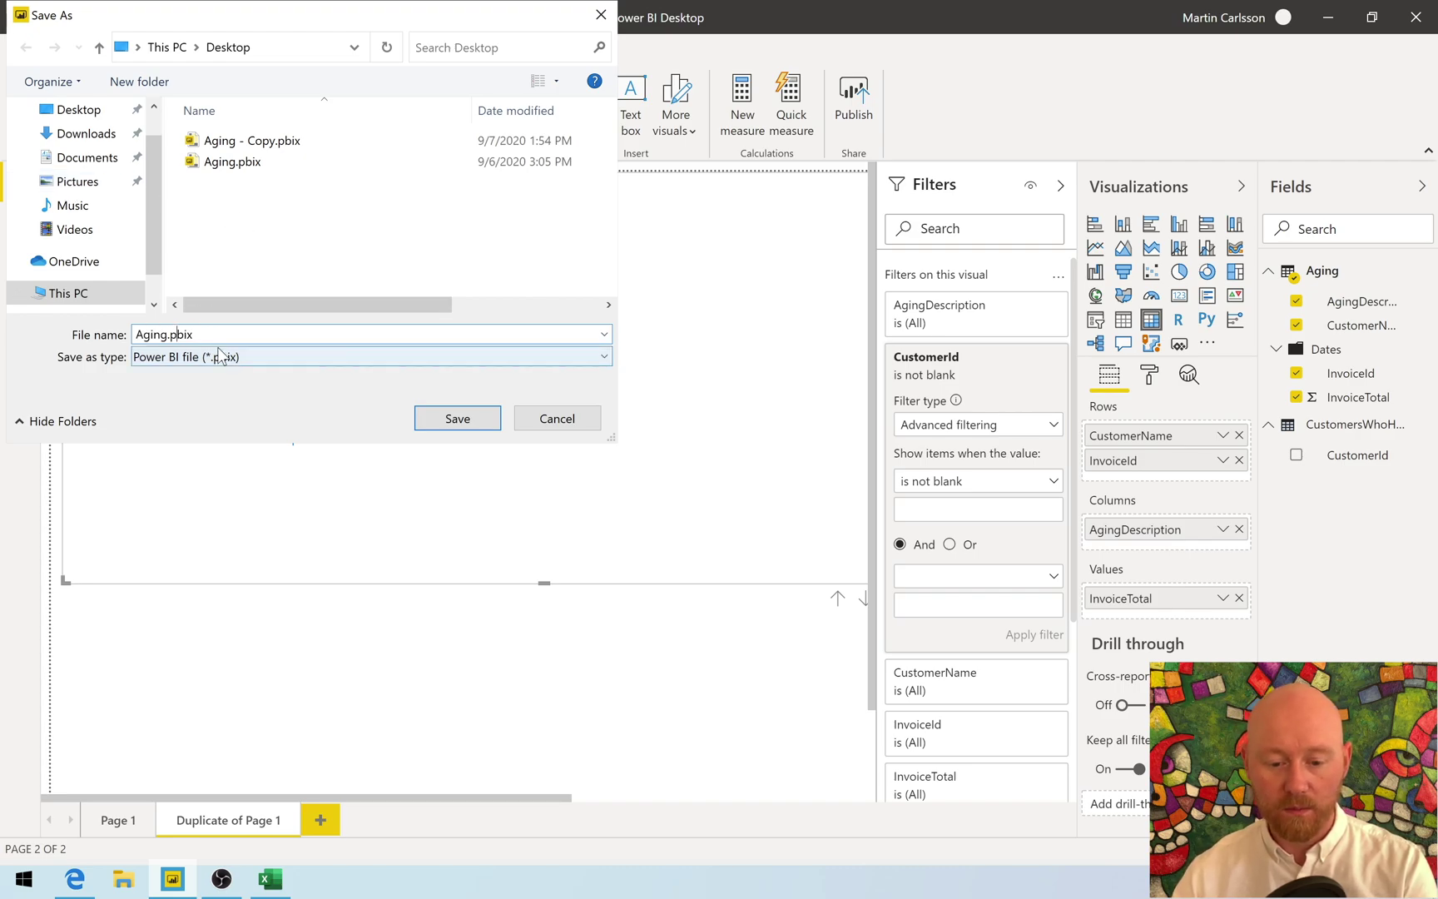
type("Extended")
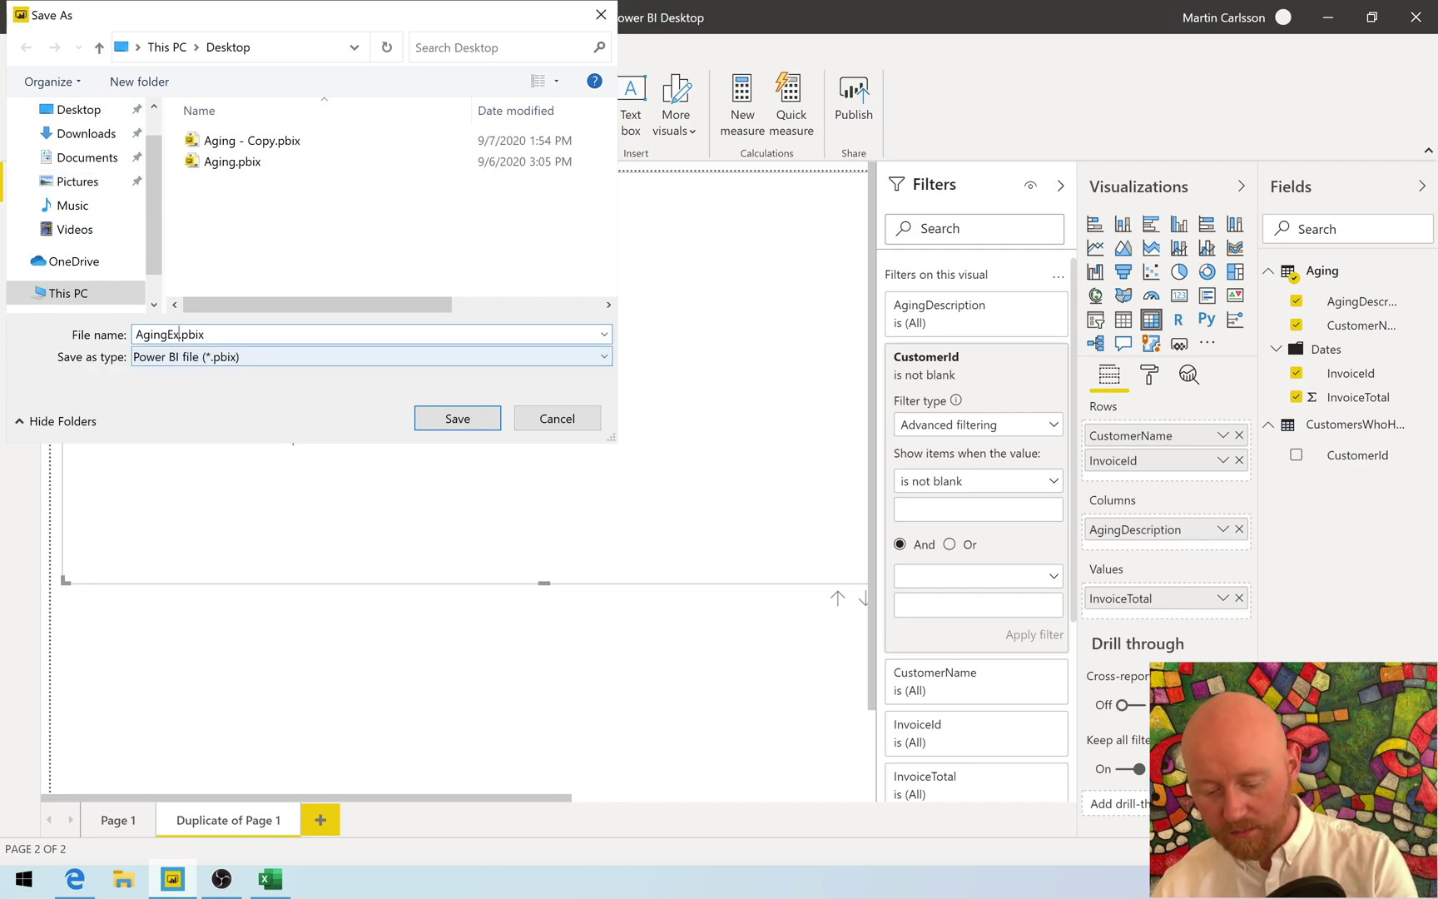
left_click(425, 419)
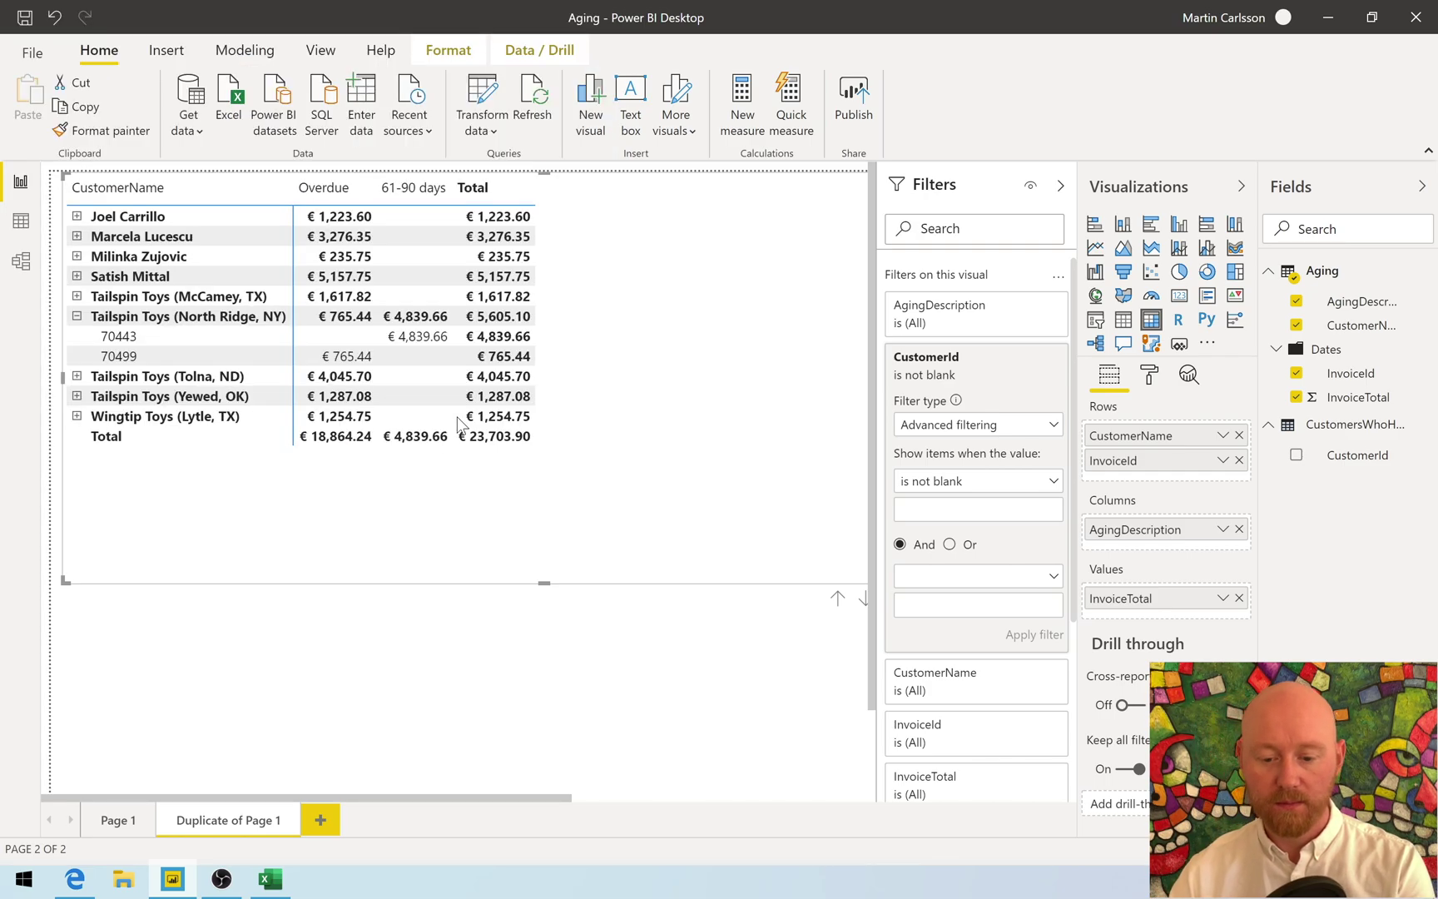
left_click(854, 109)
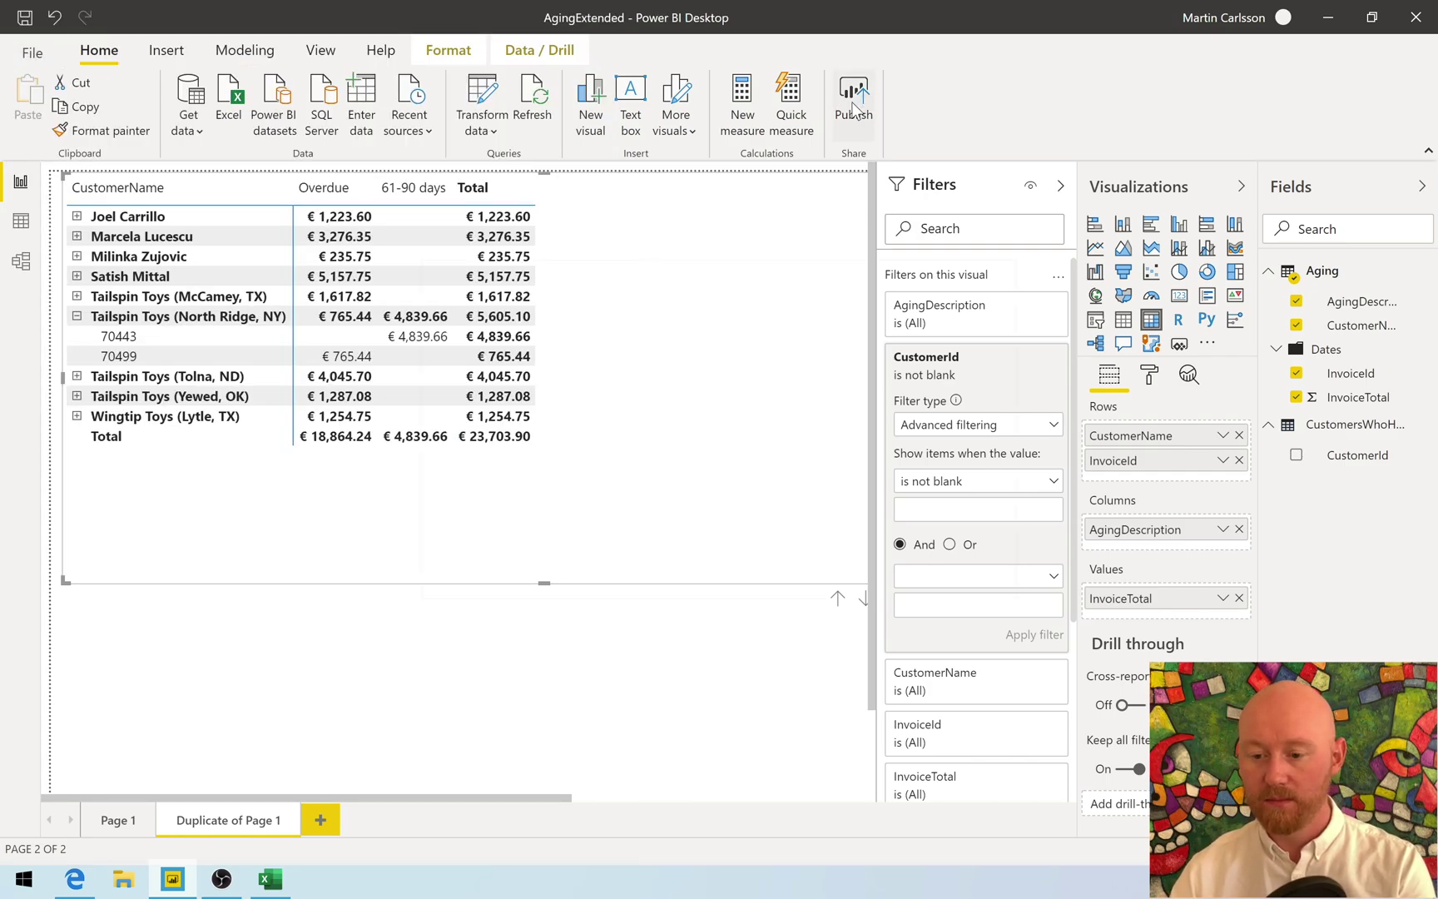
left_click(883, 558)
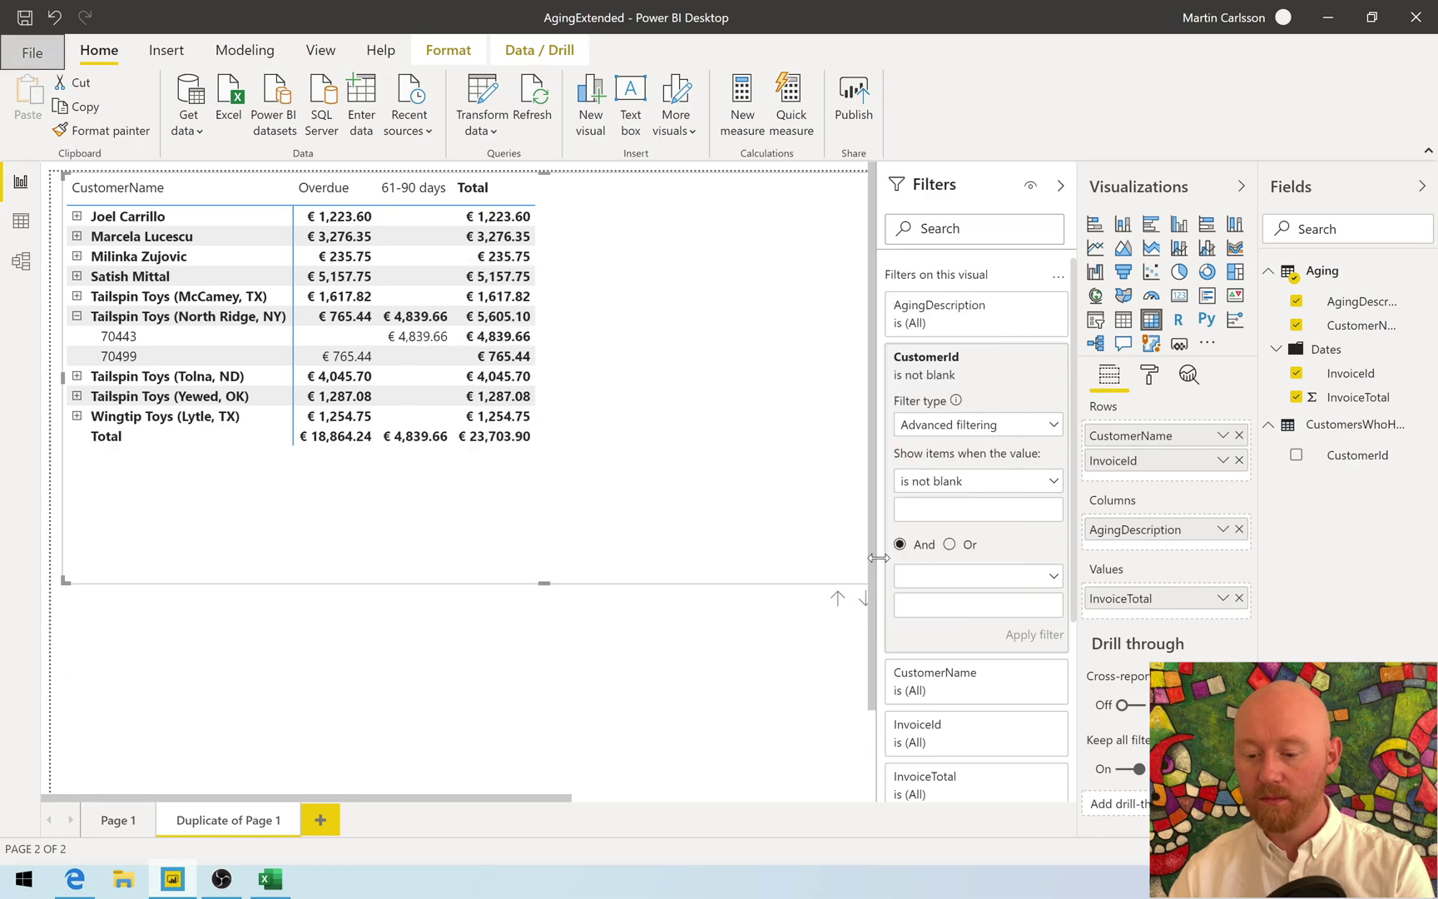